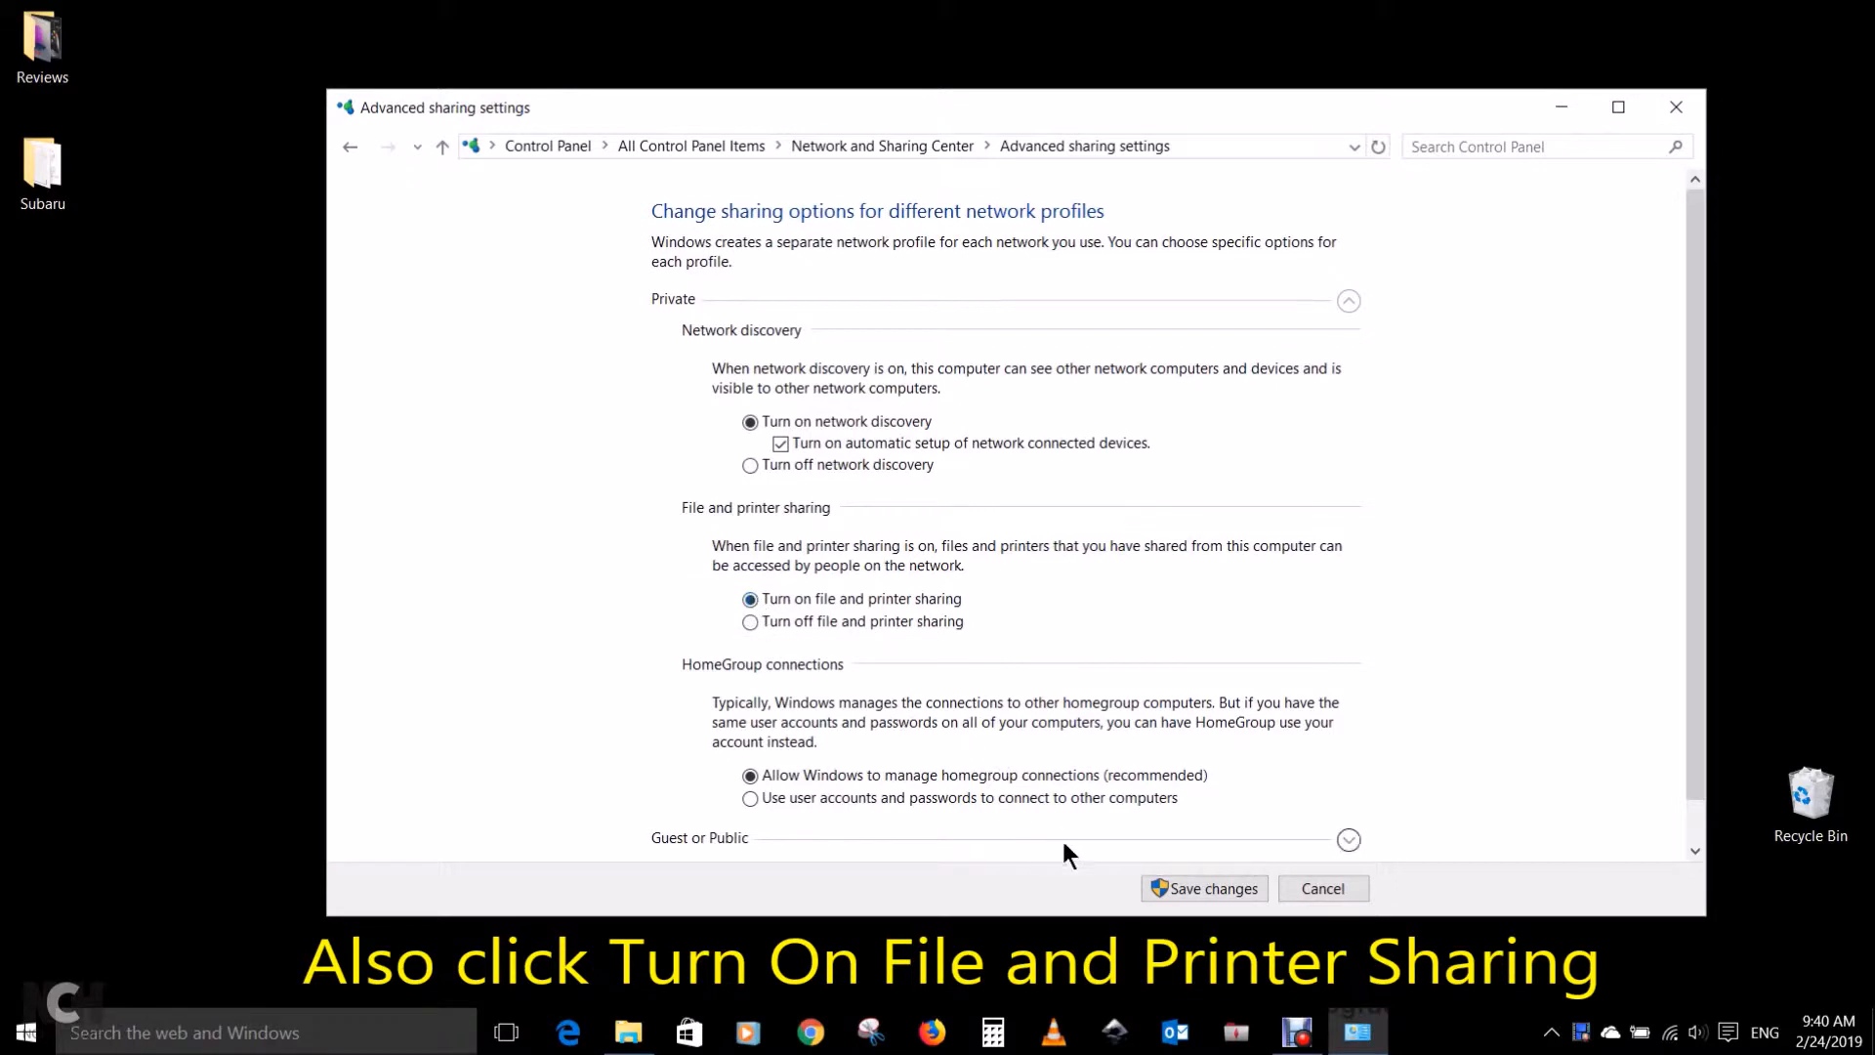
# Step: Save the private network's advanced sharing changes and close the sharing settings window
pyautogui.click(1187, 881)
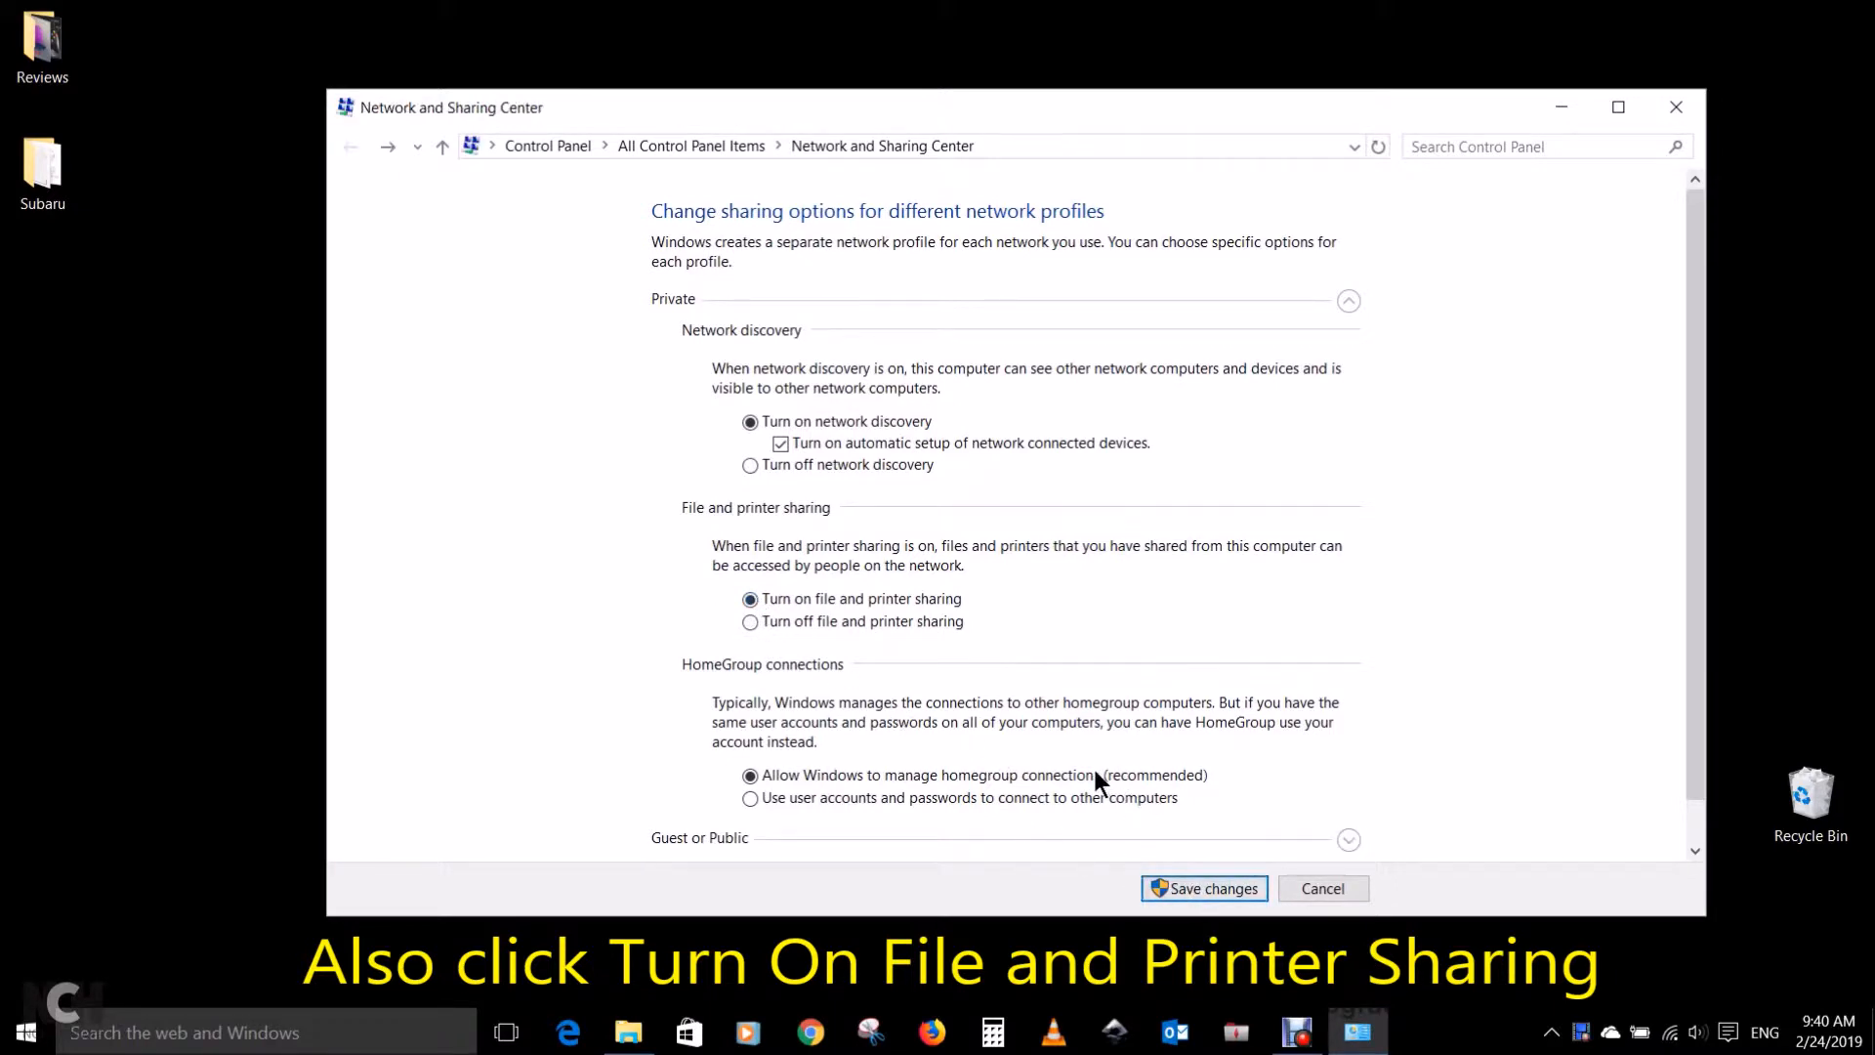
pyautogui.click(1675, 107)
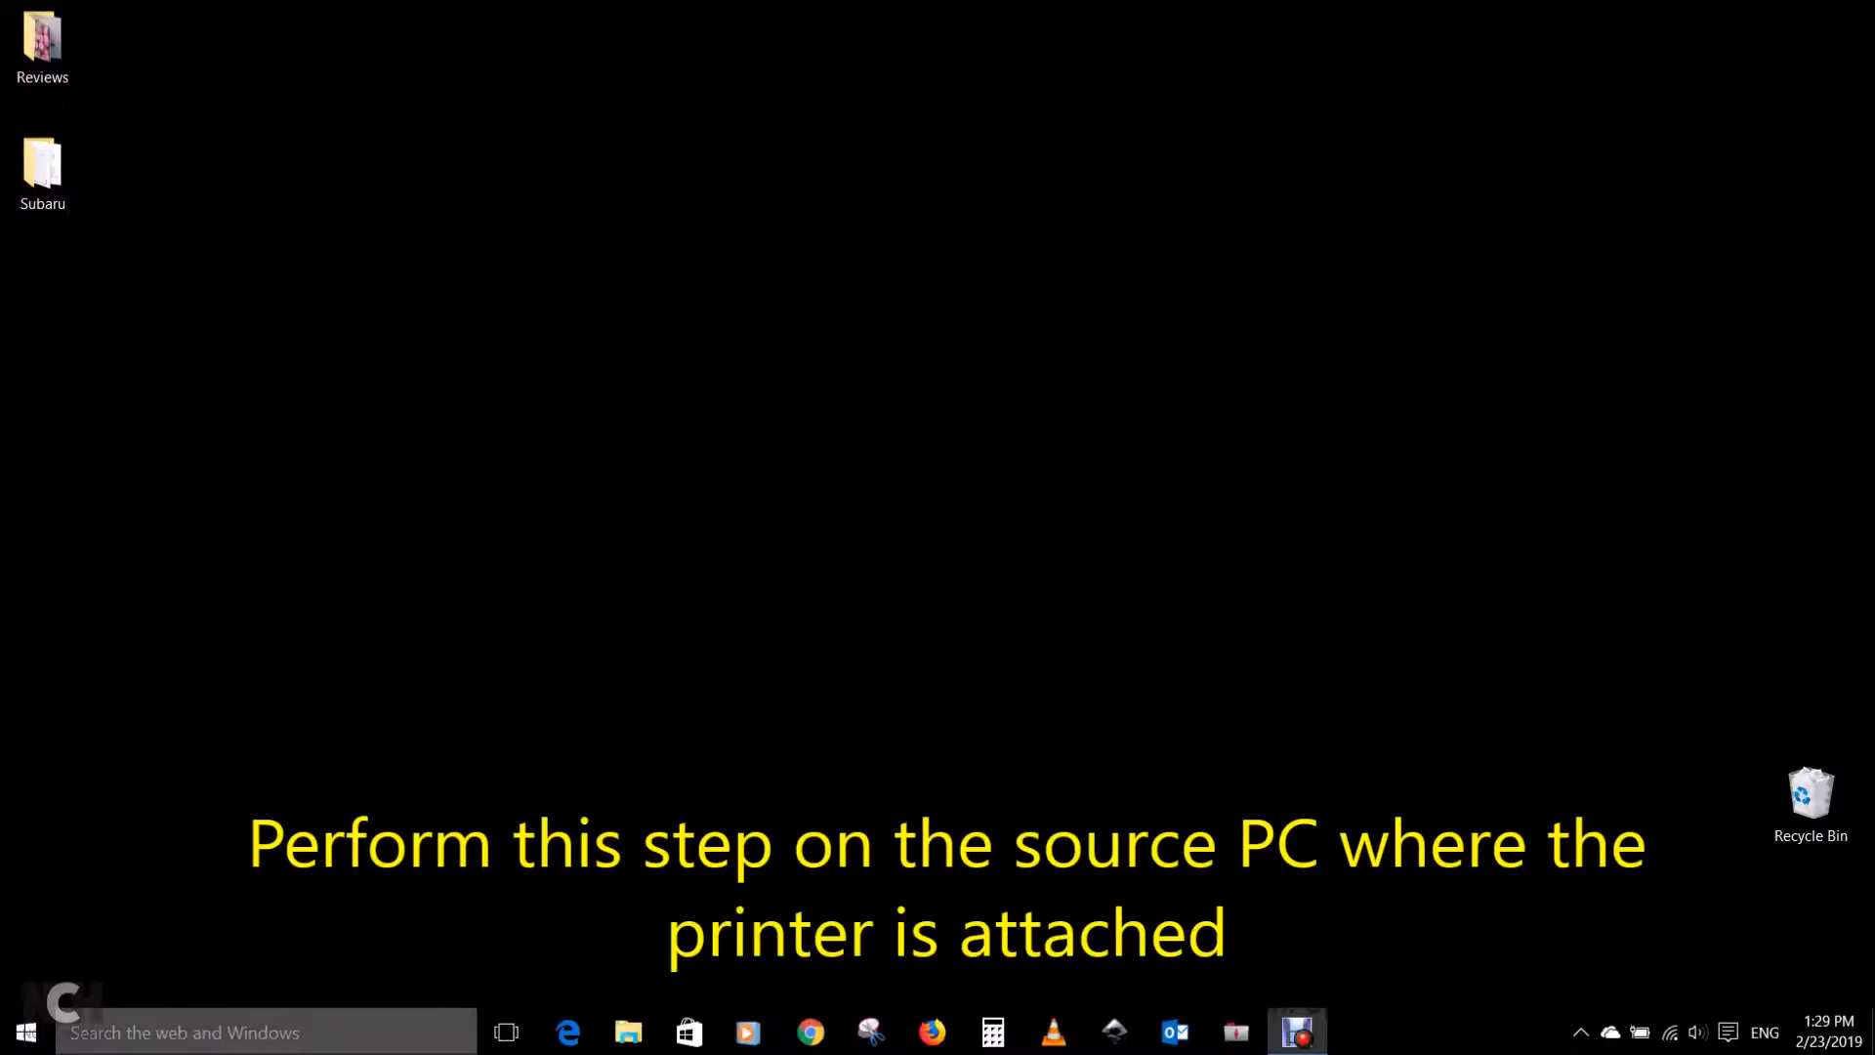
# Step: Search Windows for "printer", open Devices and Printers, and open the printer properties of the Lexmark MX310 Series XL
pyautogui.click(147, 1042)
pyautogui.write('printer')
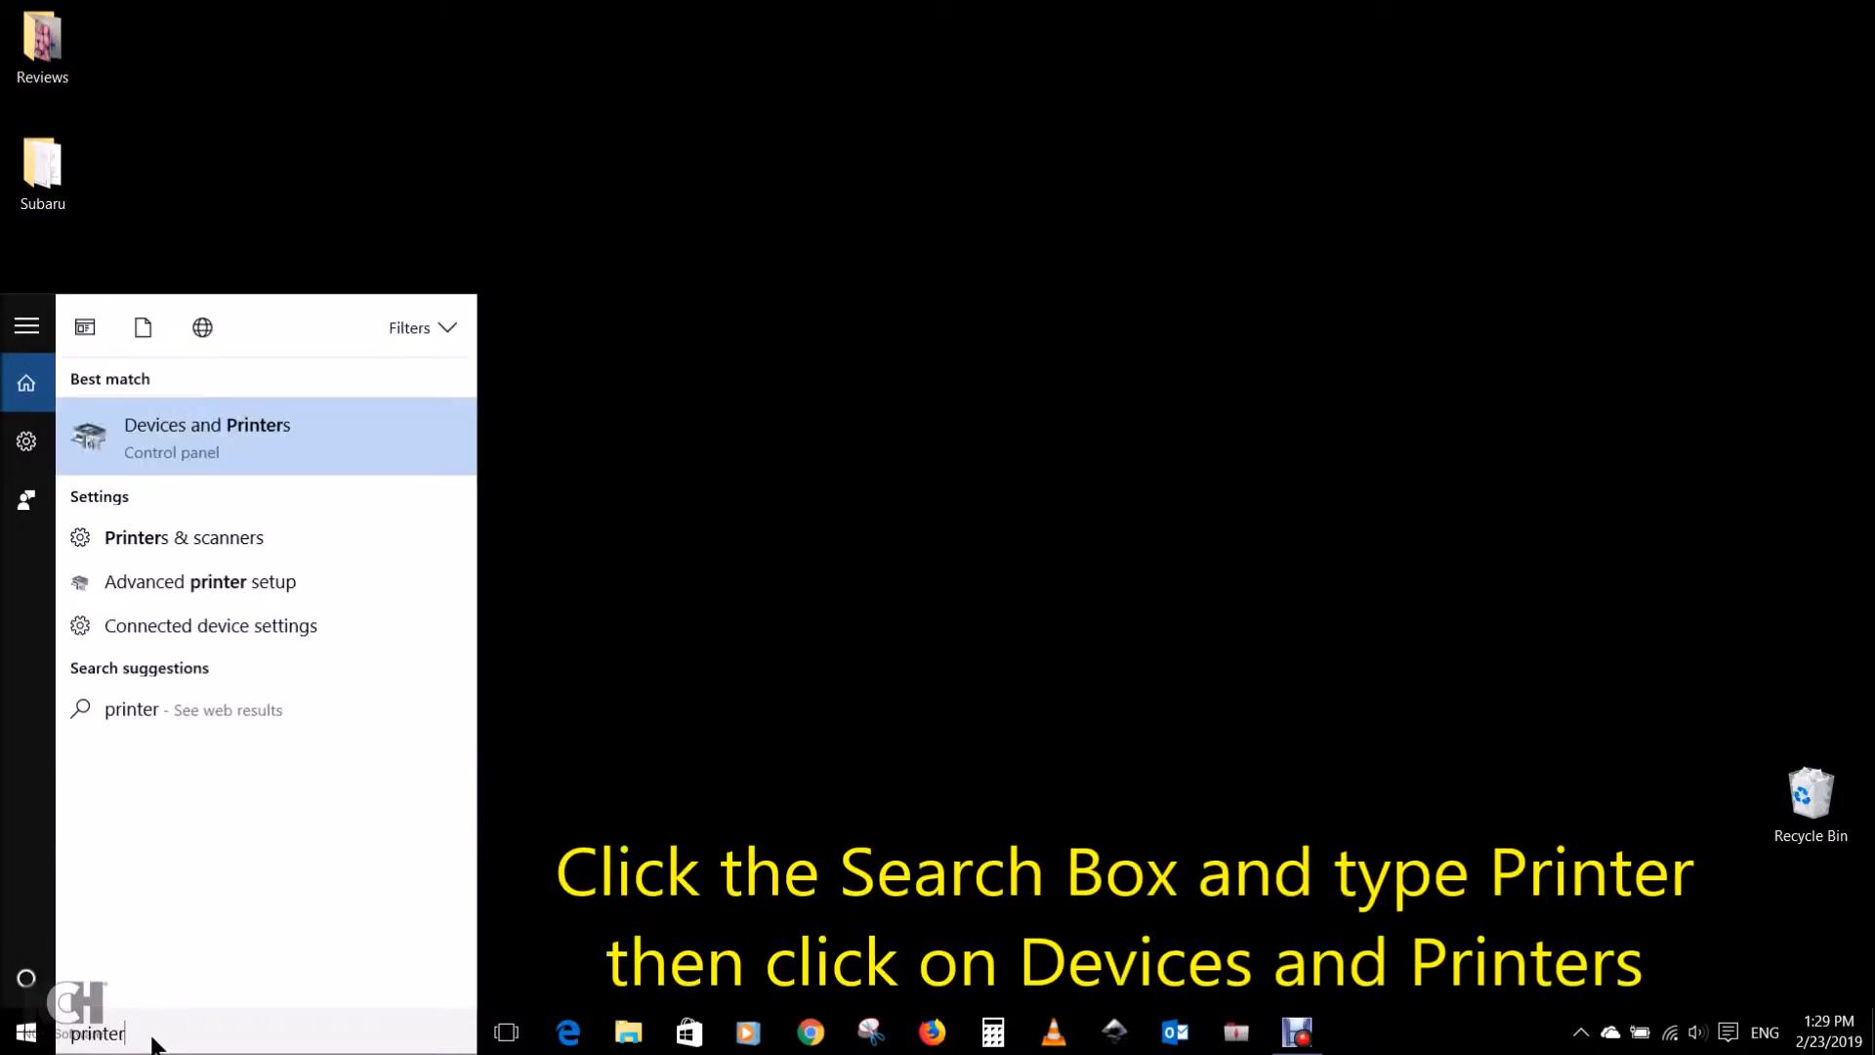
pyautogui.click(203, 438)
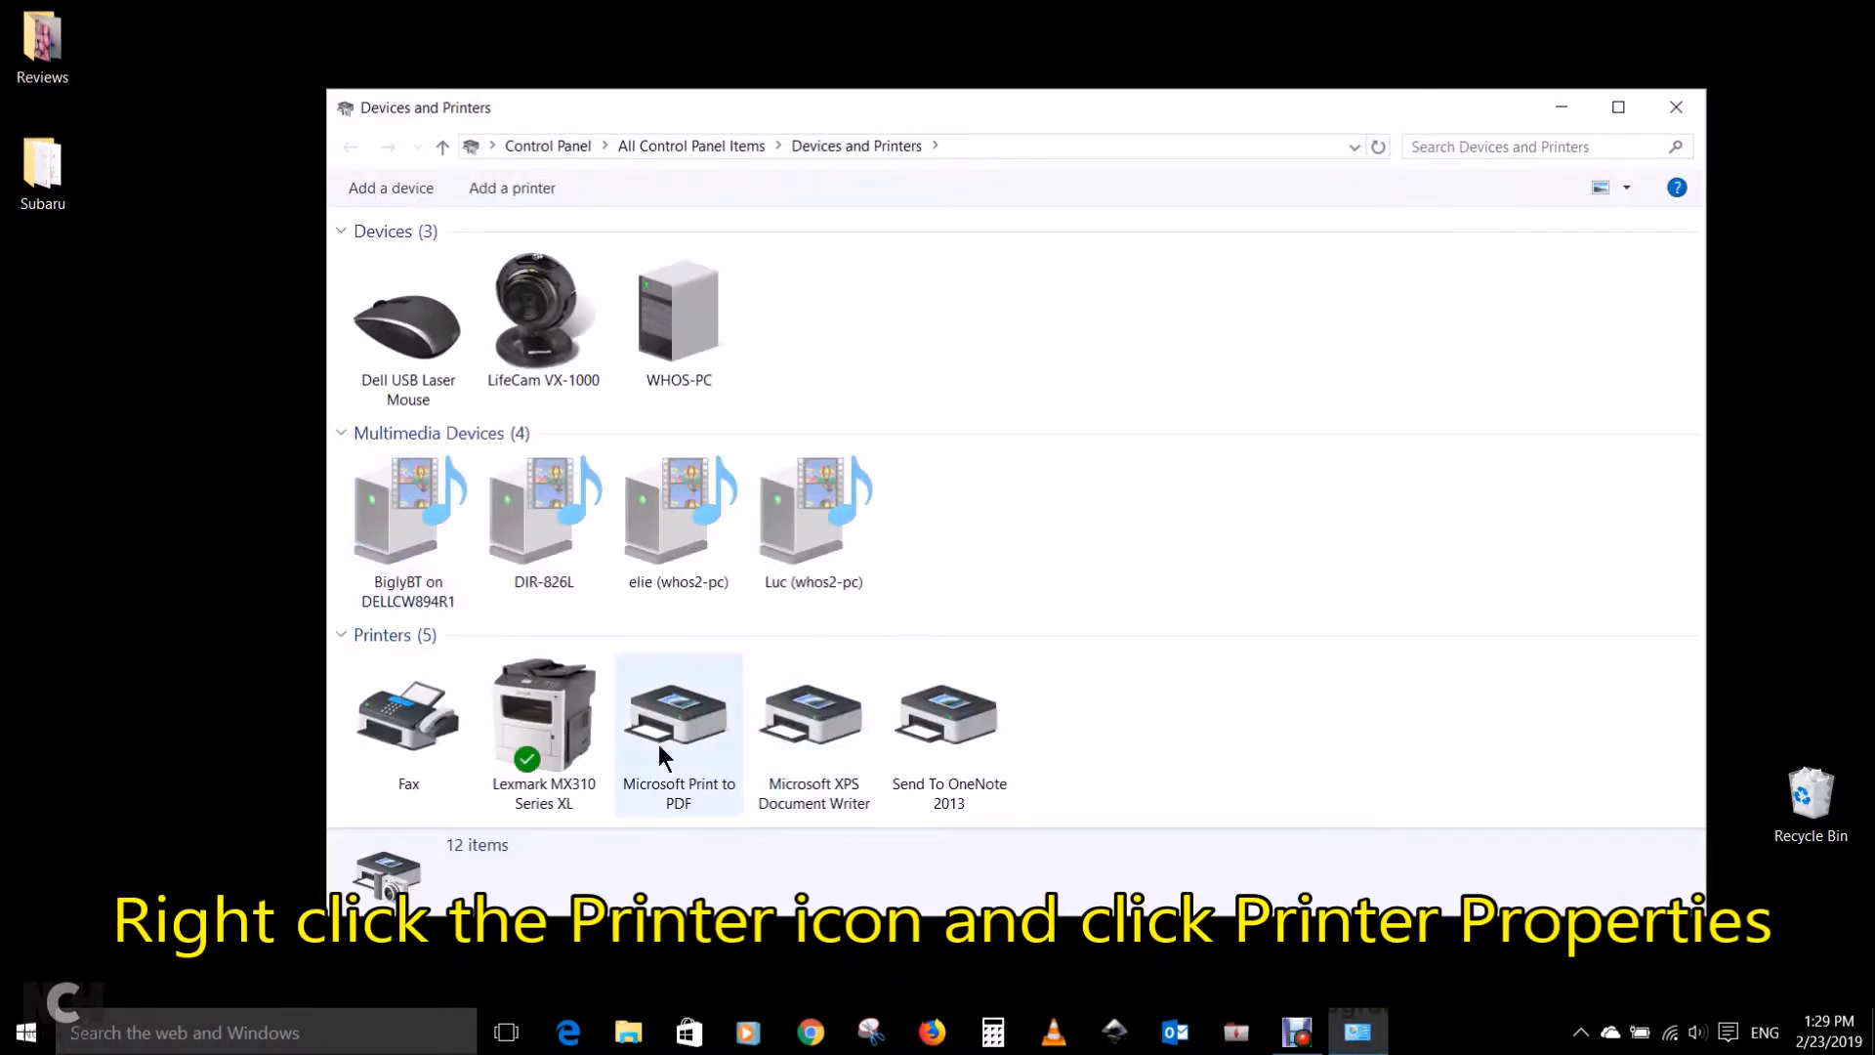
pyautogui.click(549, 712)
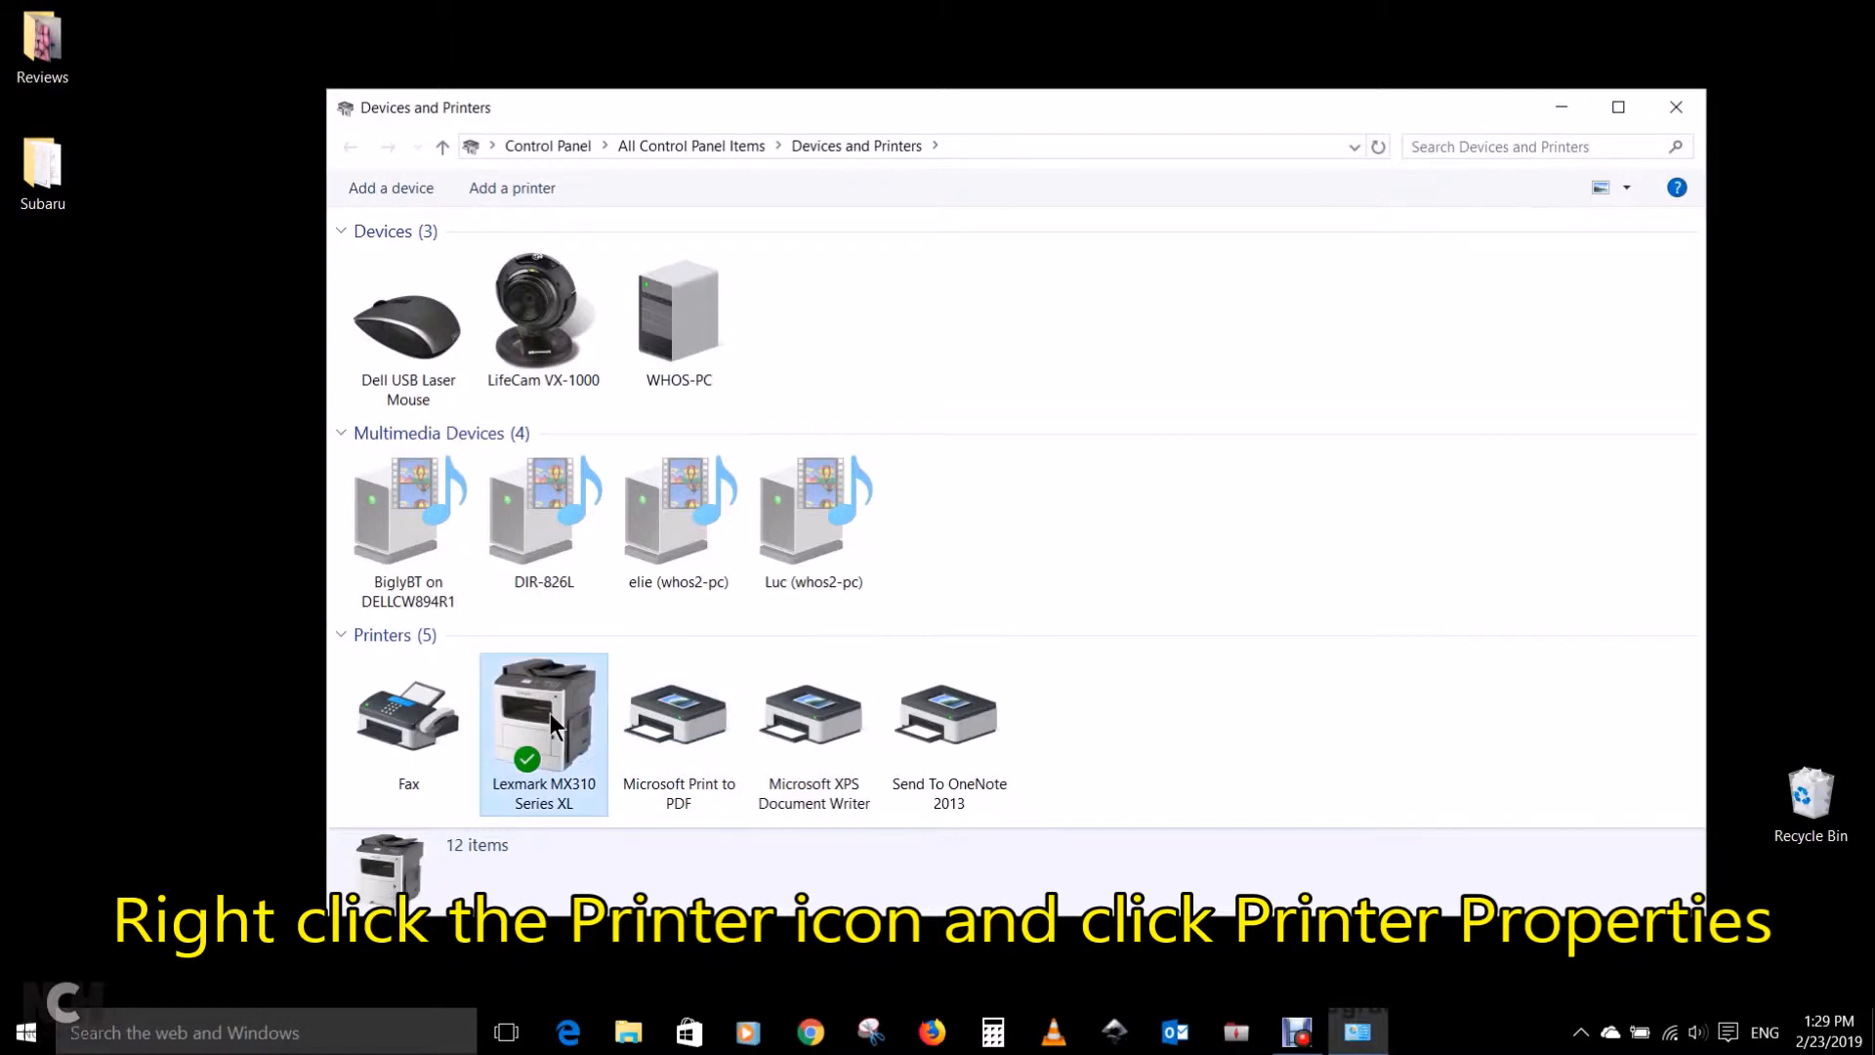
pyautogui.rightClick(548, 713)
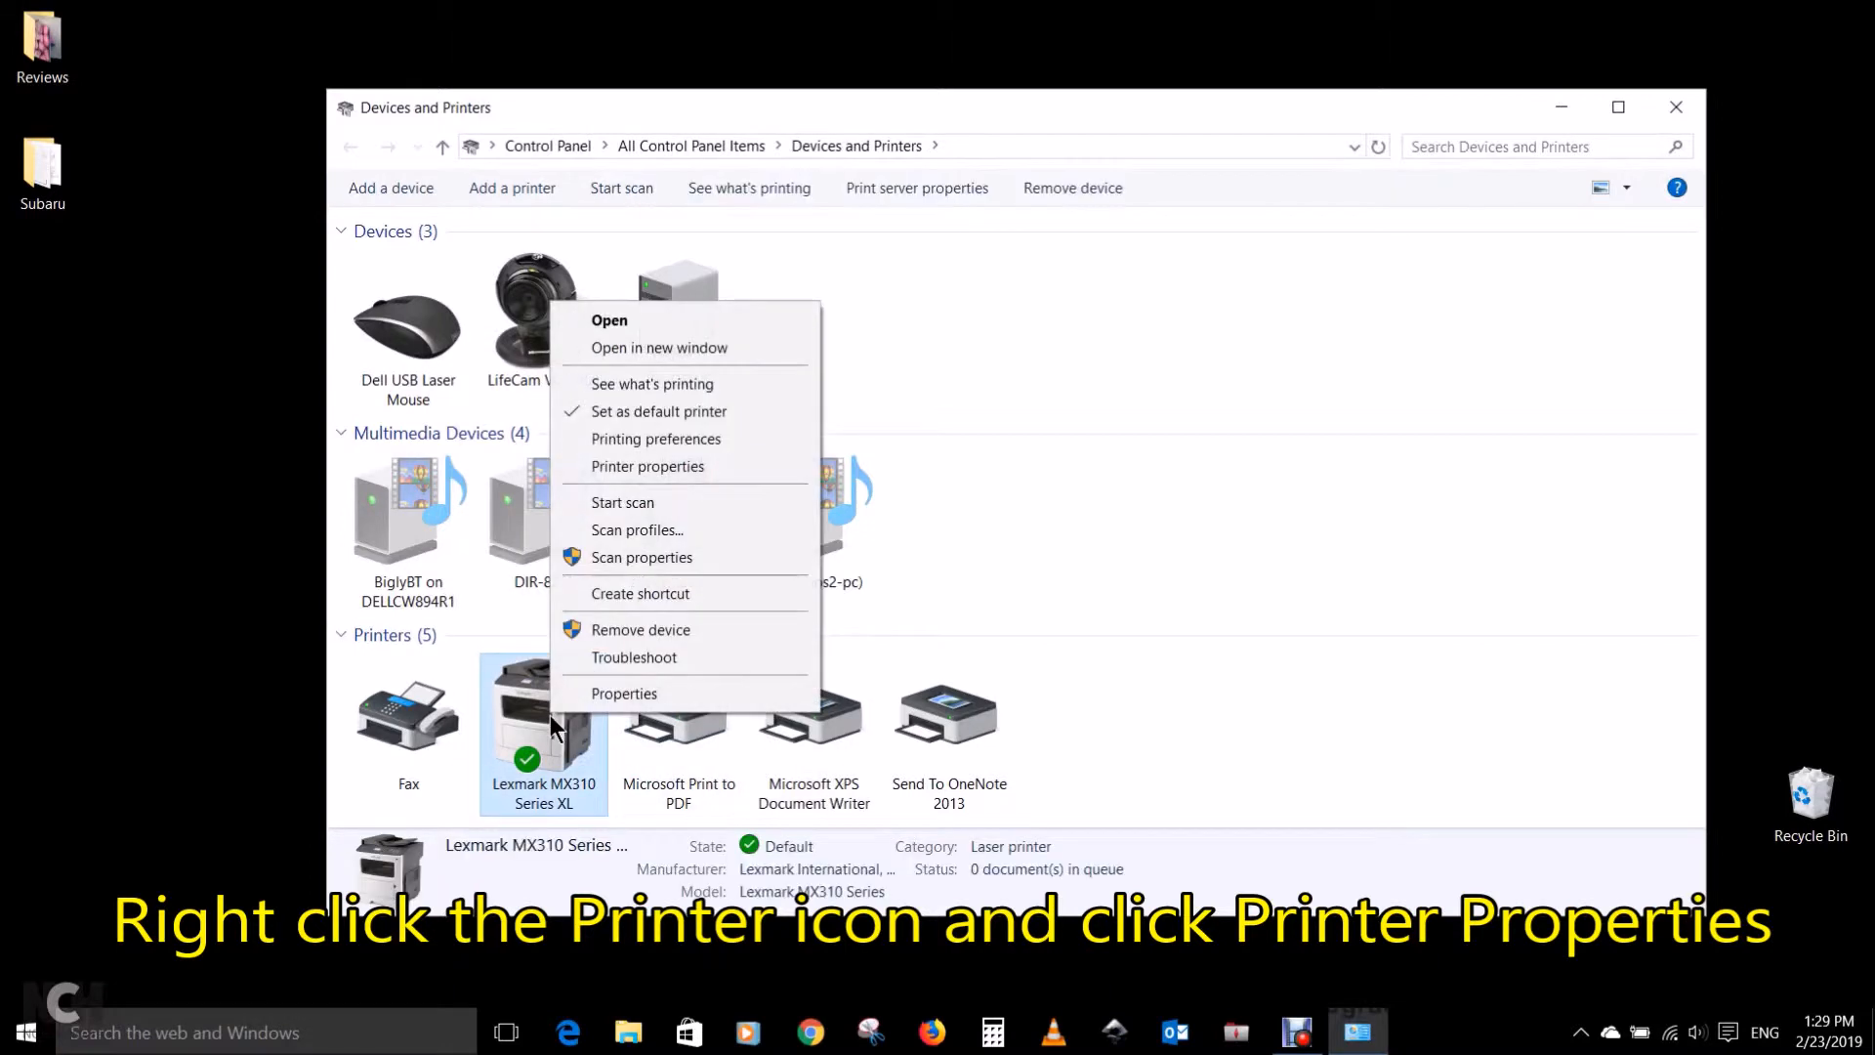
pyautogui.click(652, 475)
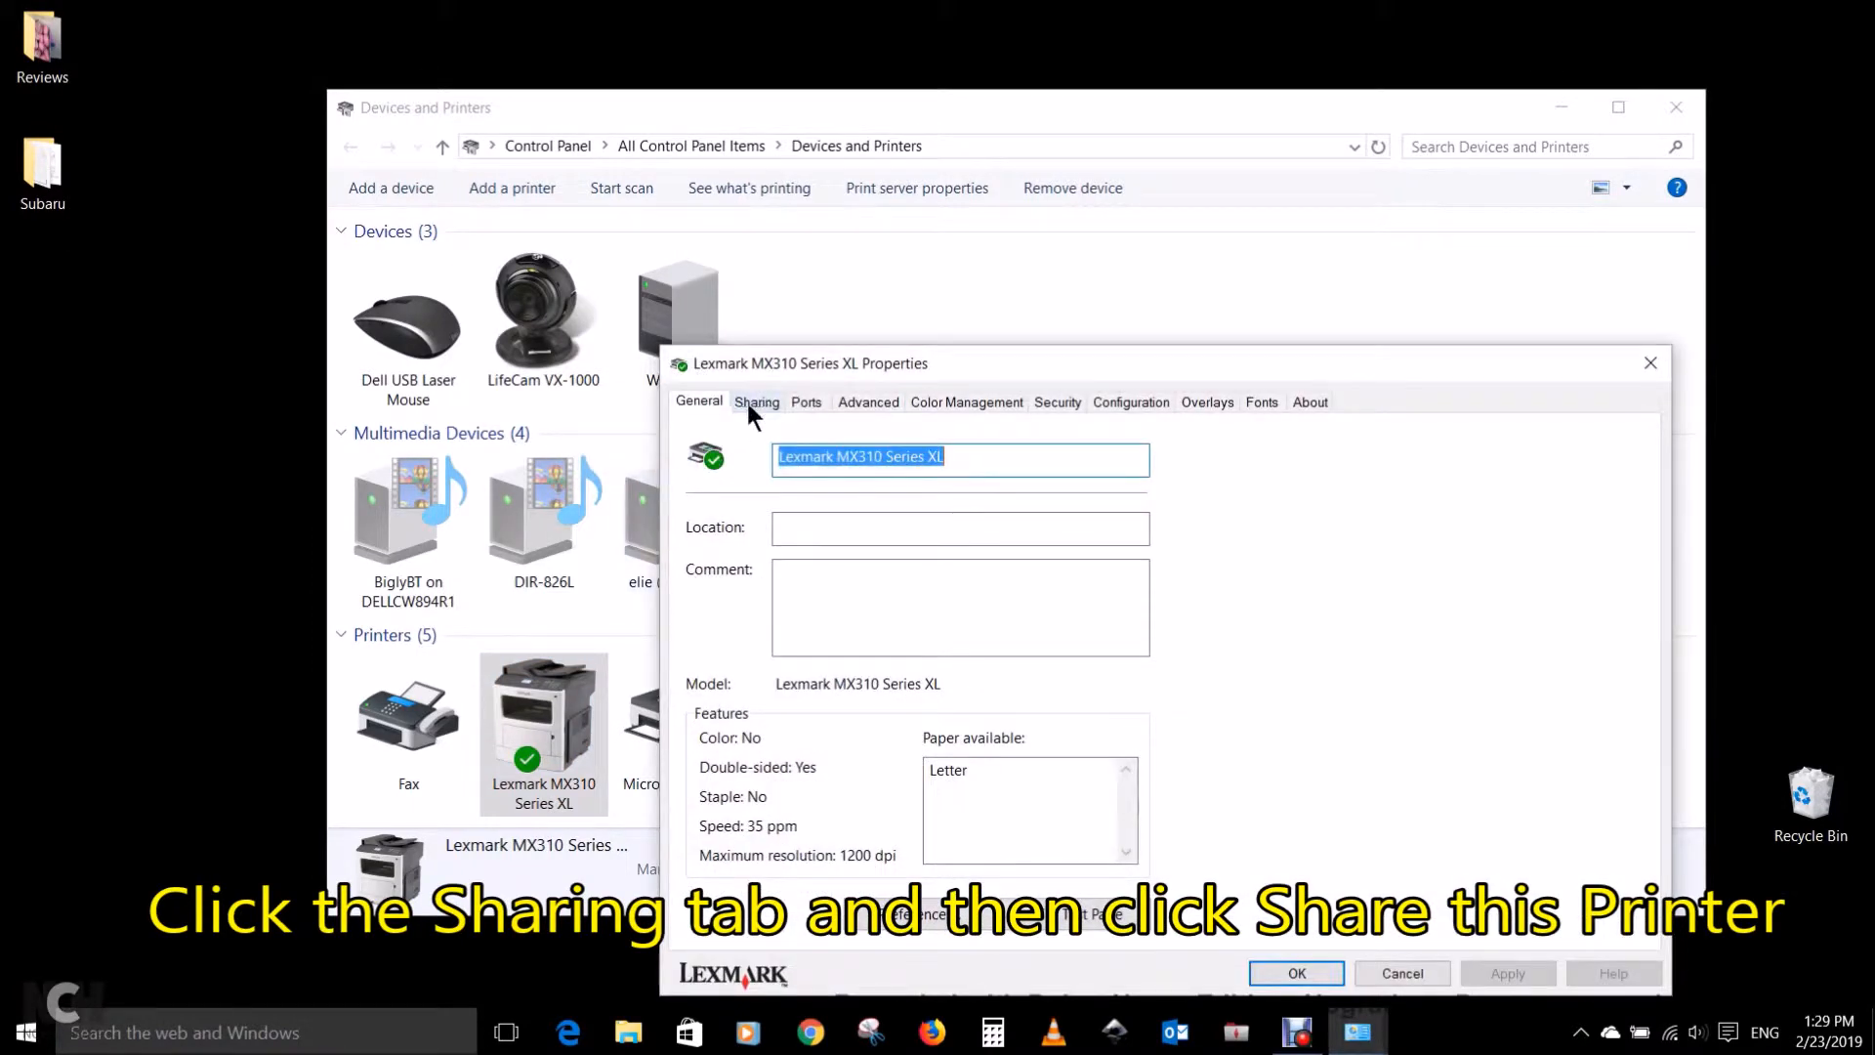
# Step: Share the Lexmark MX310 Series XL printer on the network with the share name "Lexmark"
pyautogui.click(753, 403)
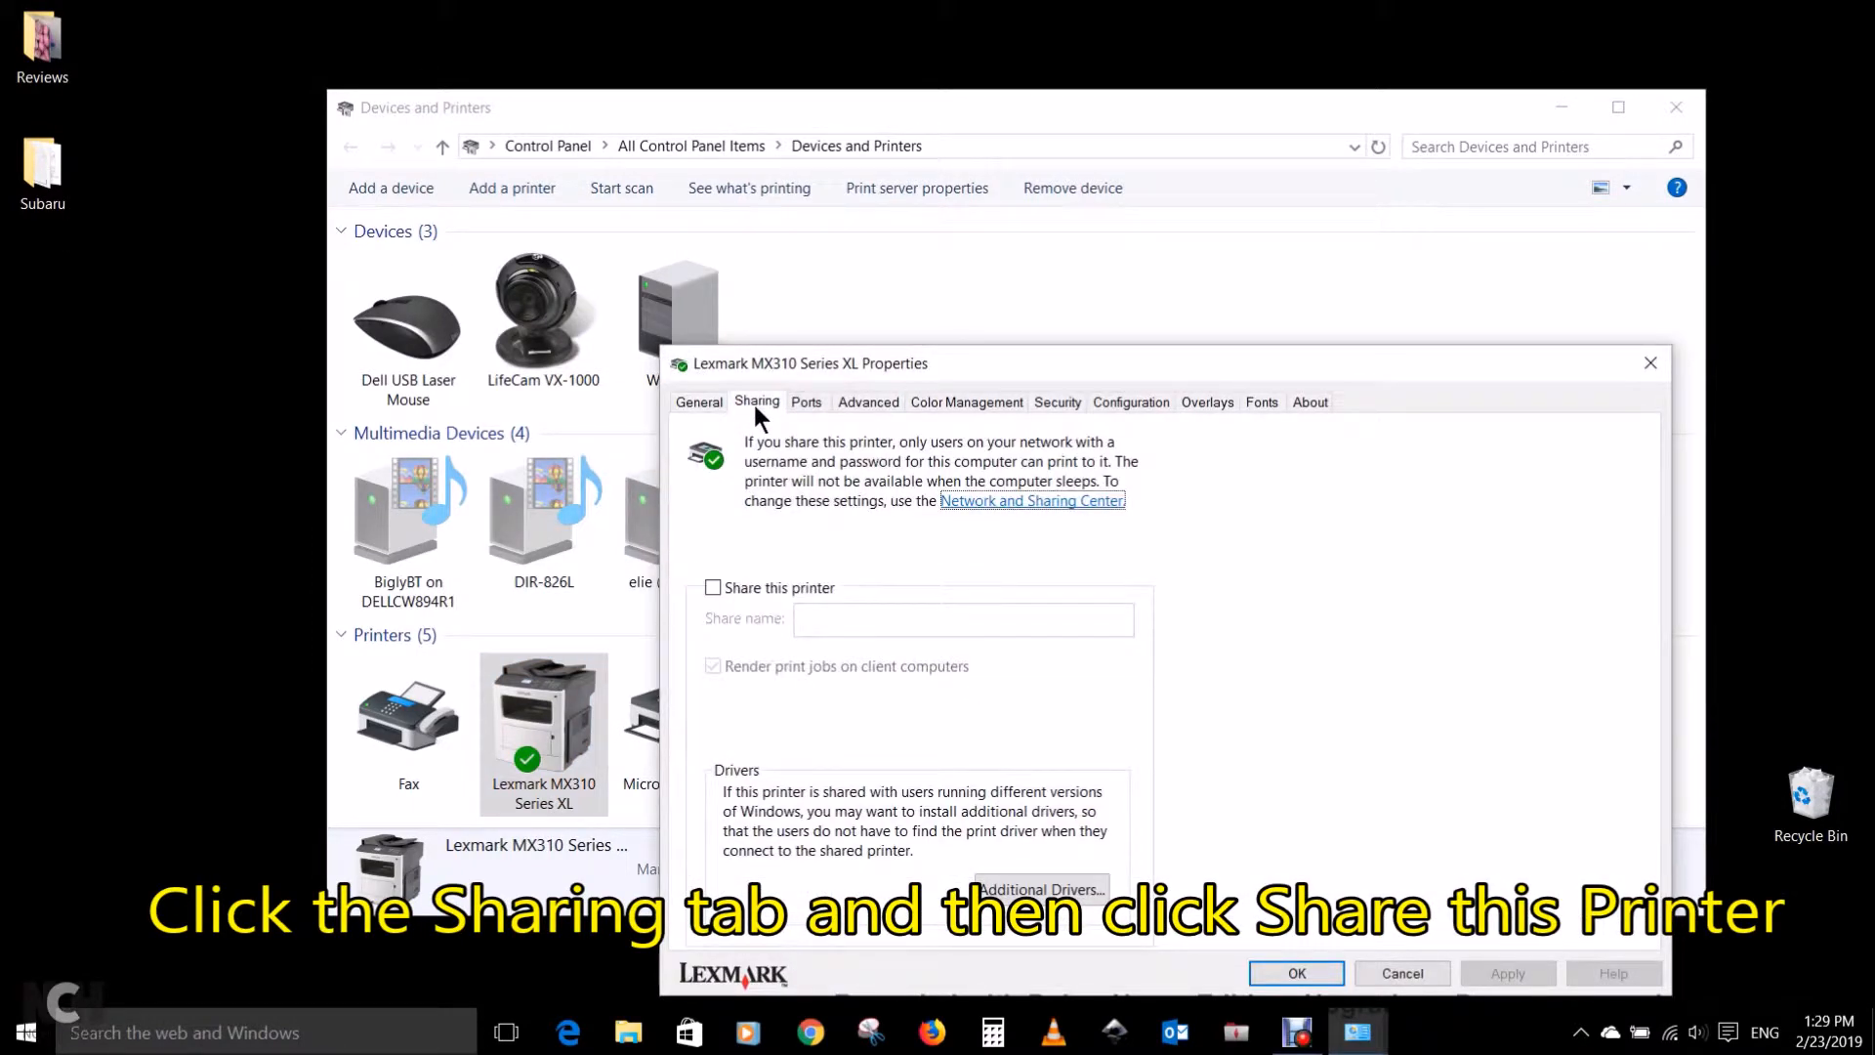
pyautogui.click(713, 588)
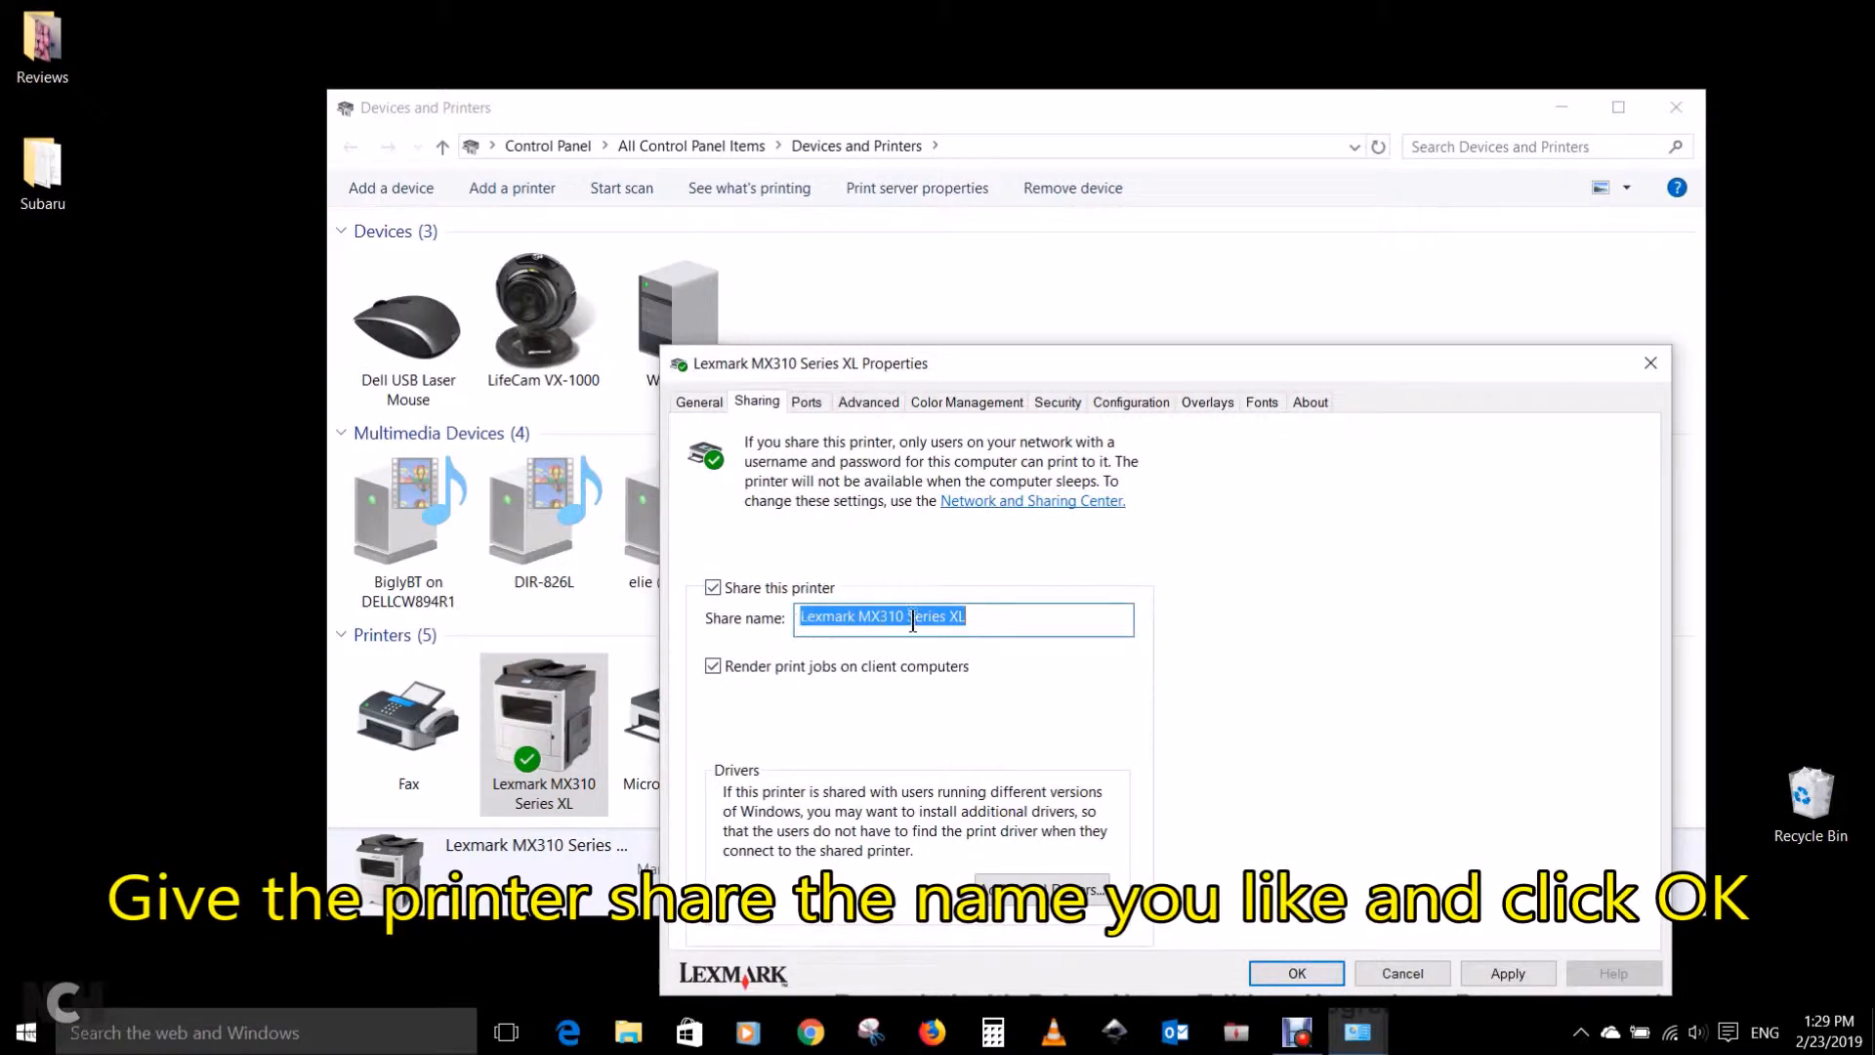
pyautogui.click(993, 620)
pyautogui.press('BackSpace')
pyautogui.press('BackSpace')
pyautogui.press('BackSpace')
pyautogui.press('BackSpace')
pyautogui.press('BackSpace')
pyautogui.press('BackSpace')
pyautogui.press('BackSpace')
pyautogui.press('BackSpace')
pyautogui.press('BackSpace')
pyautogui.press('BackSpace')
pyautogui.press('BackSpace')
pyautogui.press('BackSpace')
pyautogui.press('BackSpace')
pyautogui.press('BackSpace')
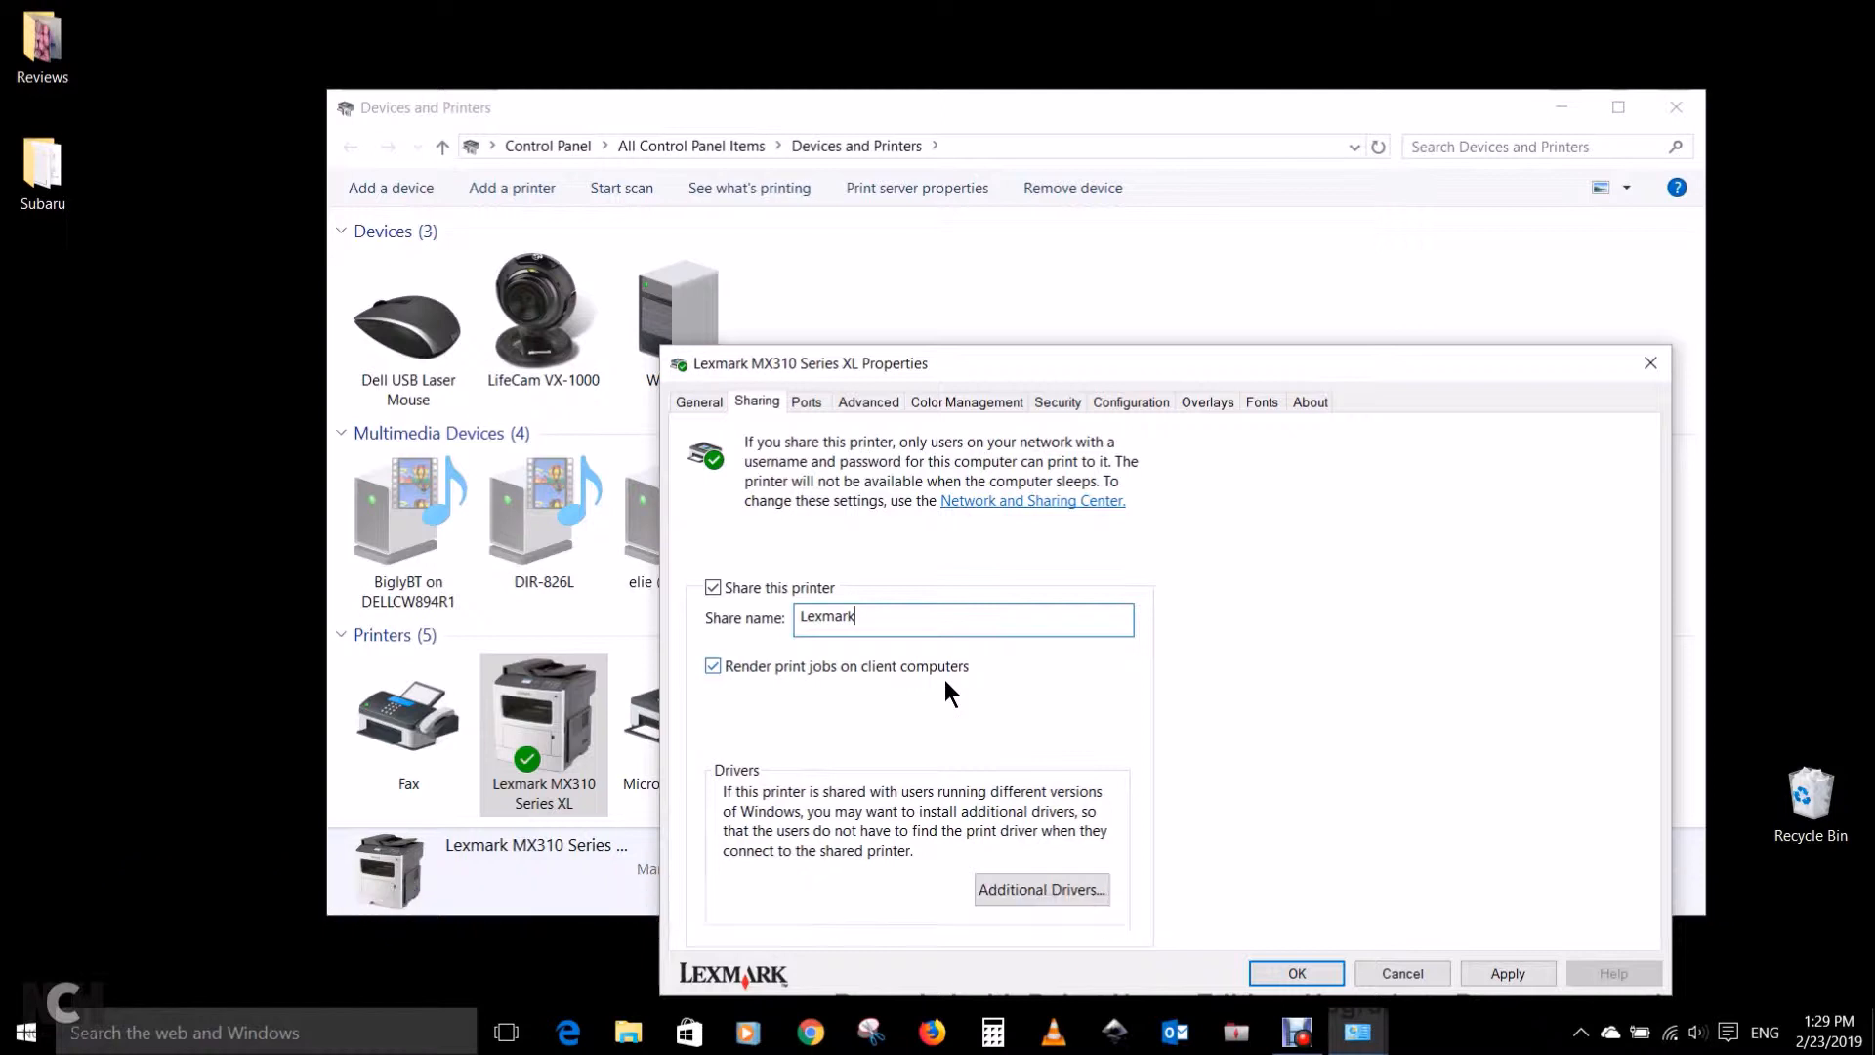
pyautogui.click(1297, 980)
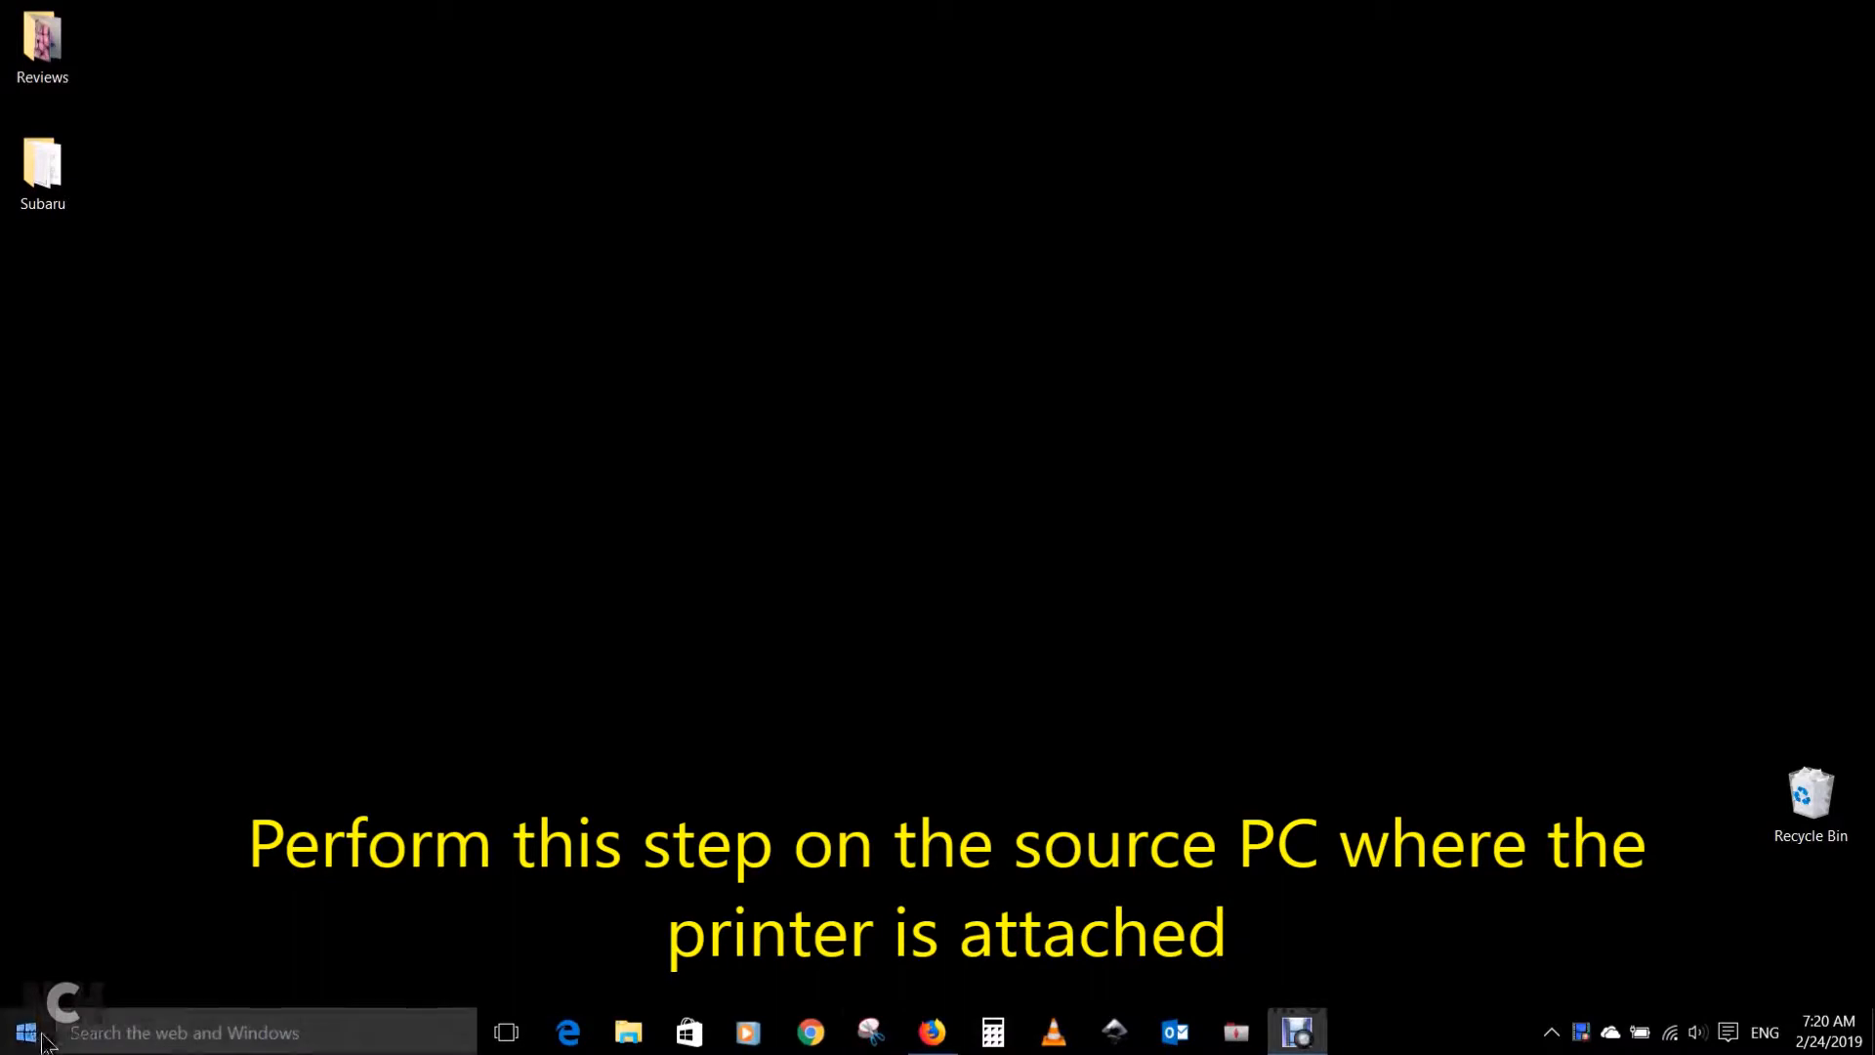
# Step: Search Windows for "users", open the settings for other users, and start adding a user without a Microsoft account
pyautogui.click(192, 1040)
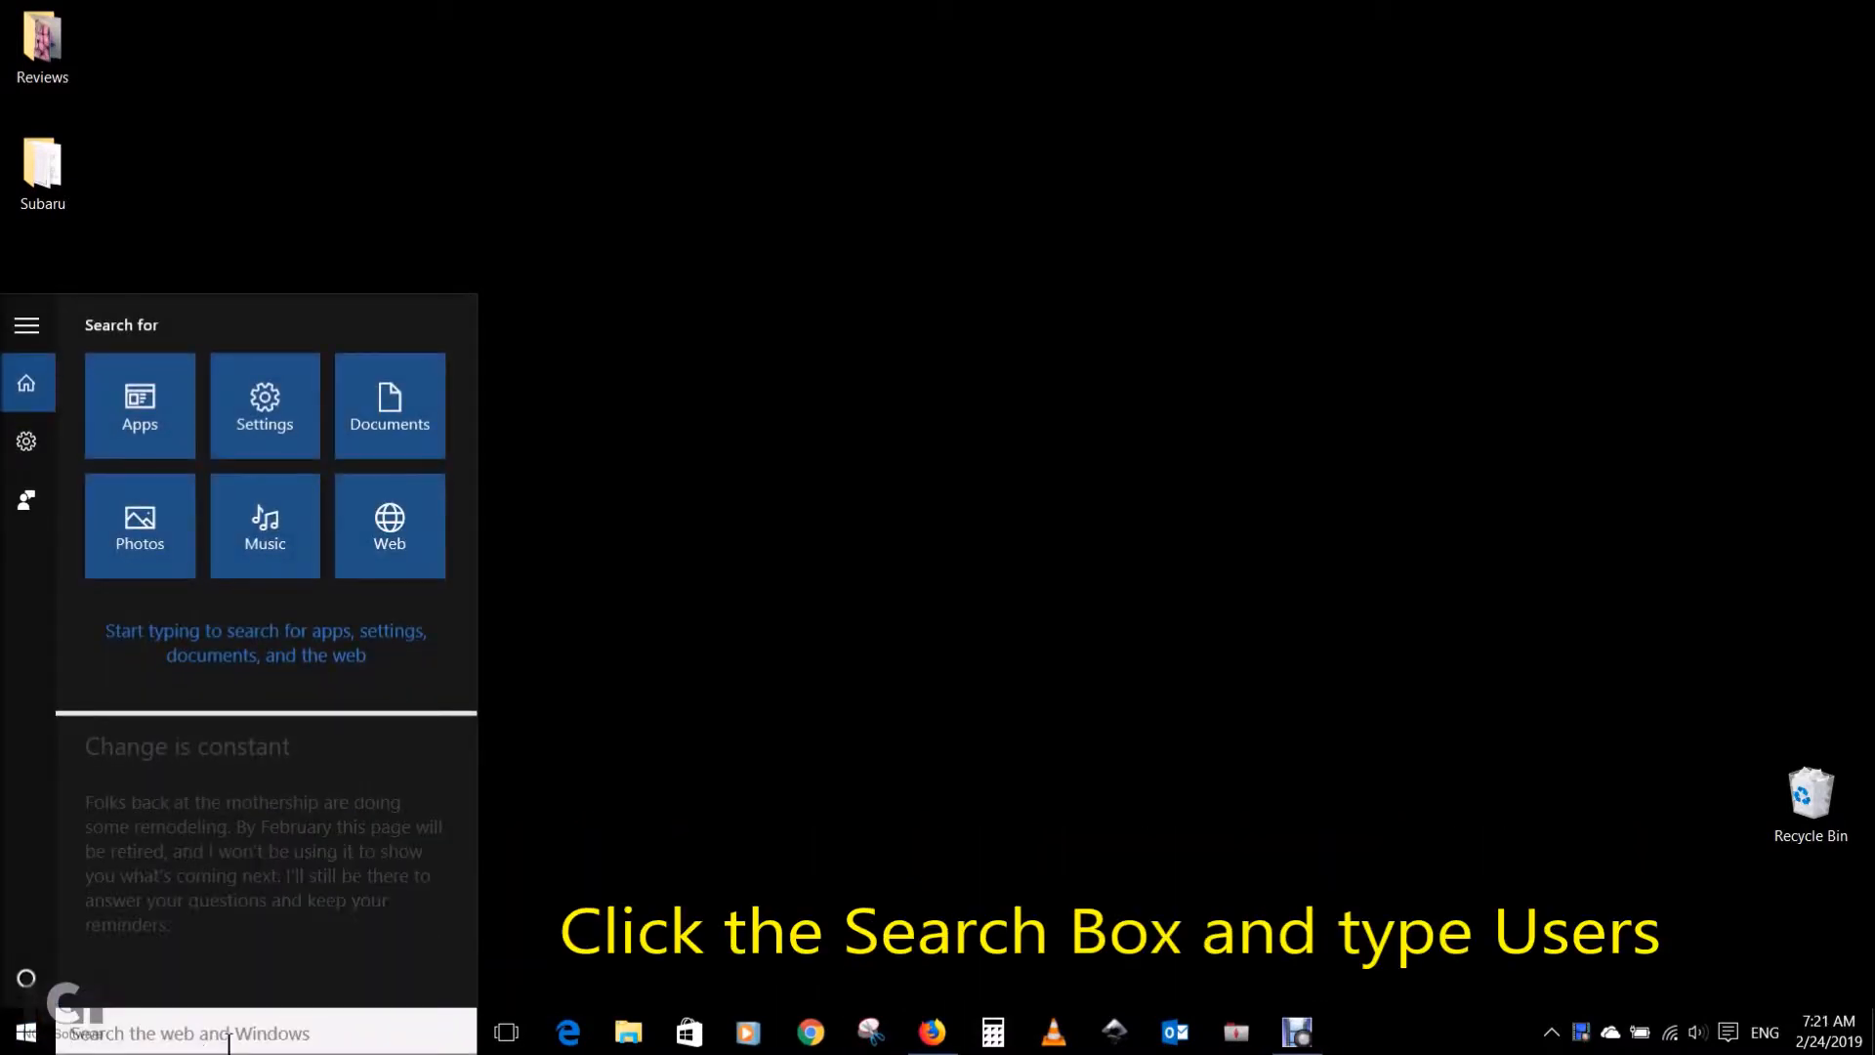
pyautogui.write('users')
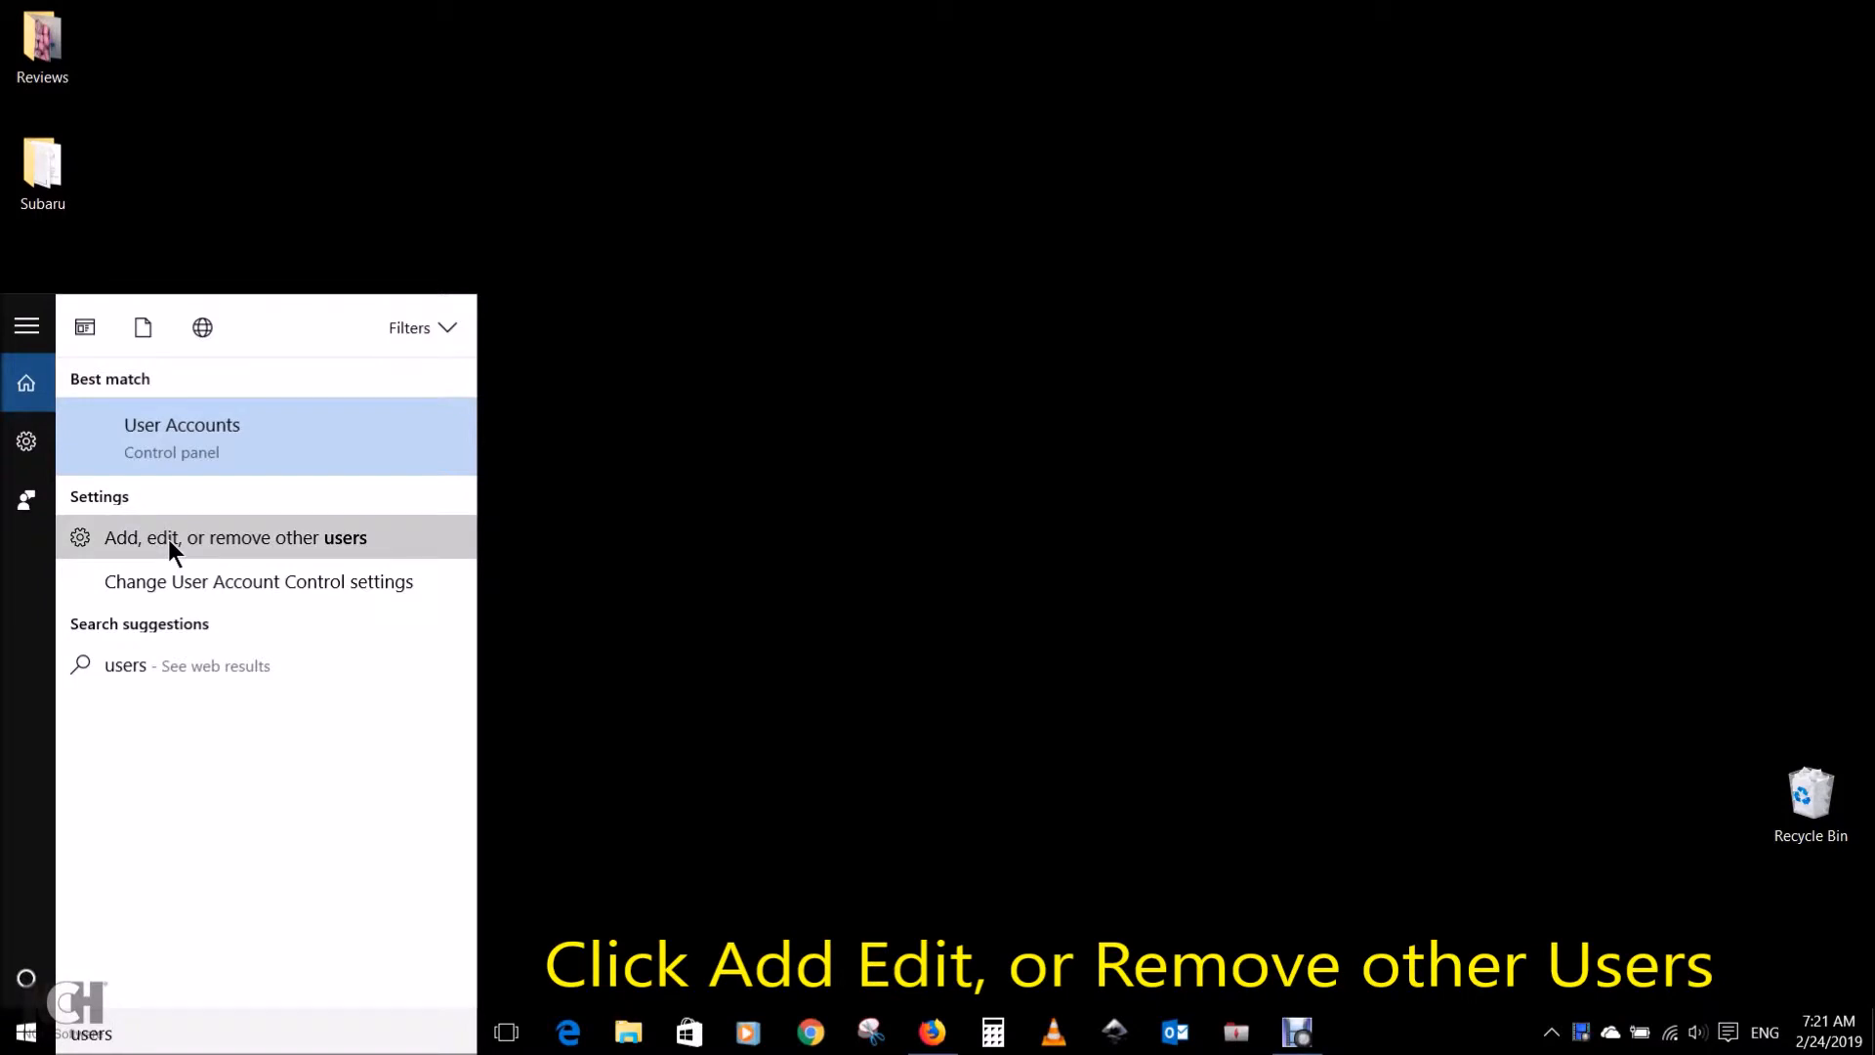
pyautogui.click(275, 538)
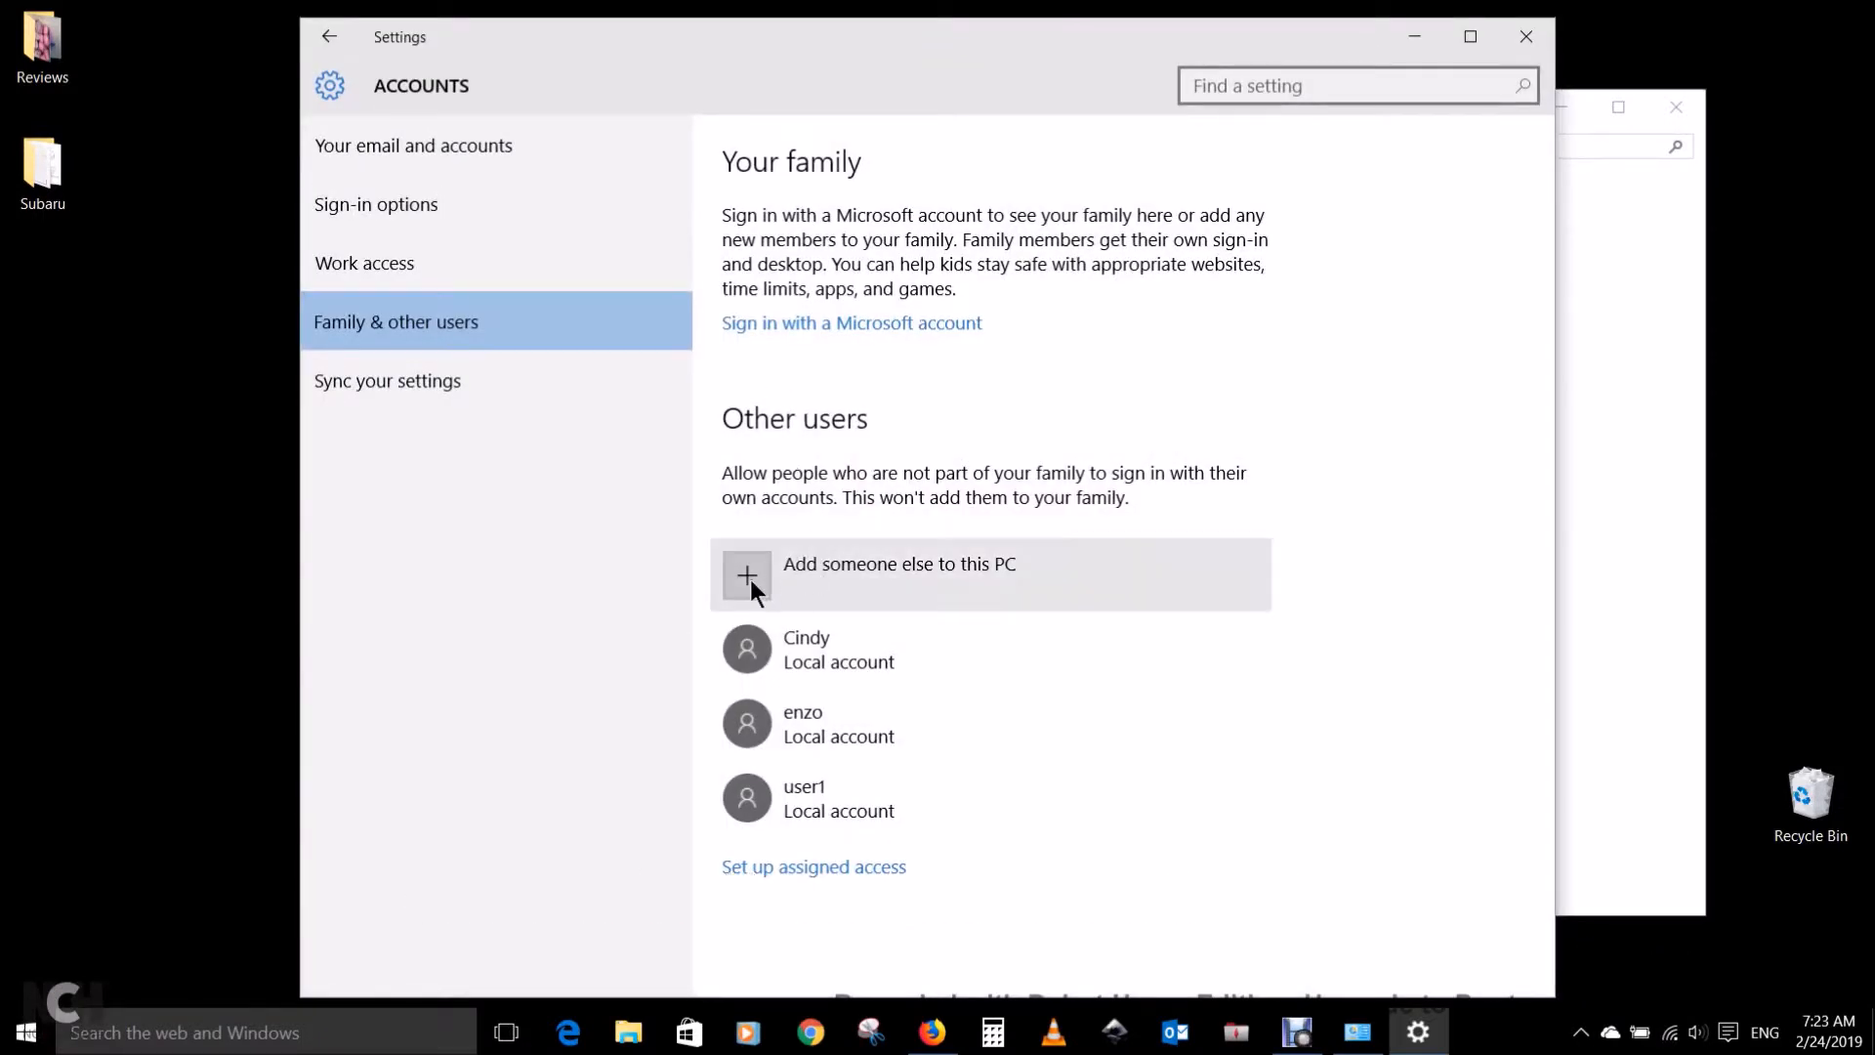
pyautogui.click(746, 578)
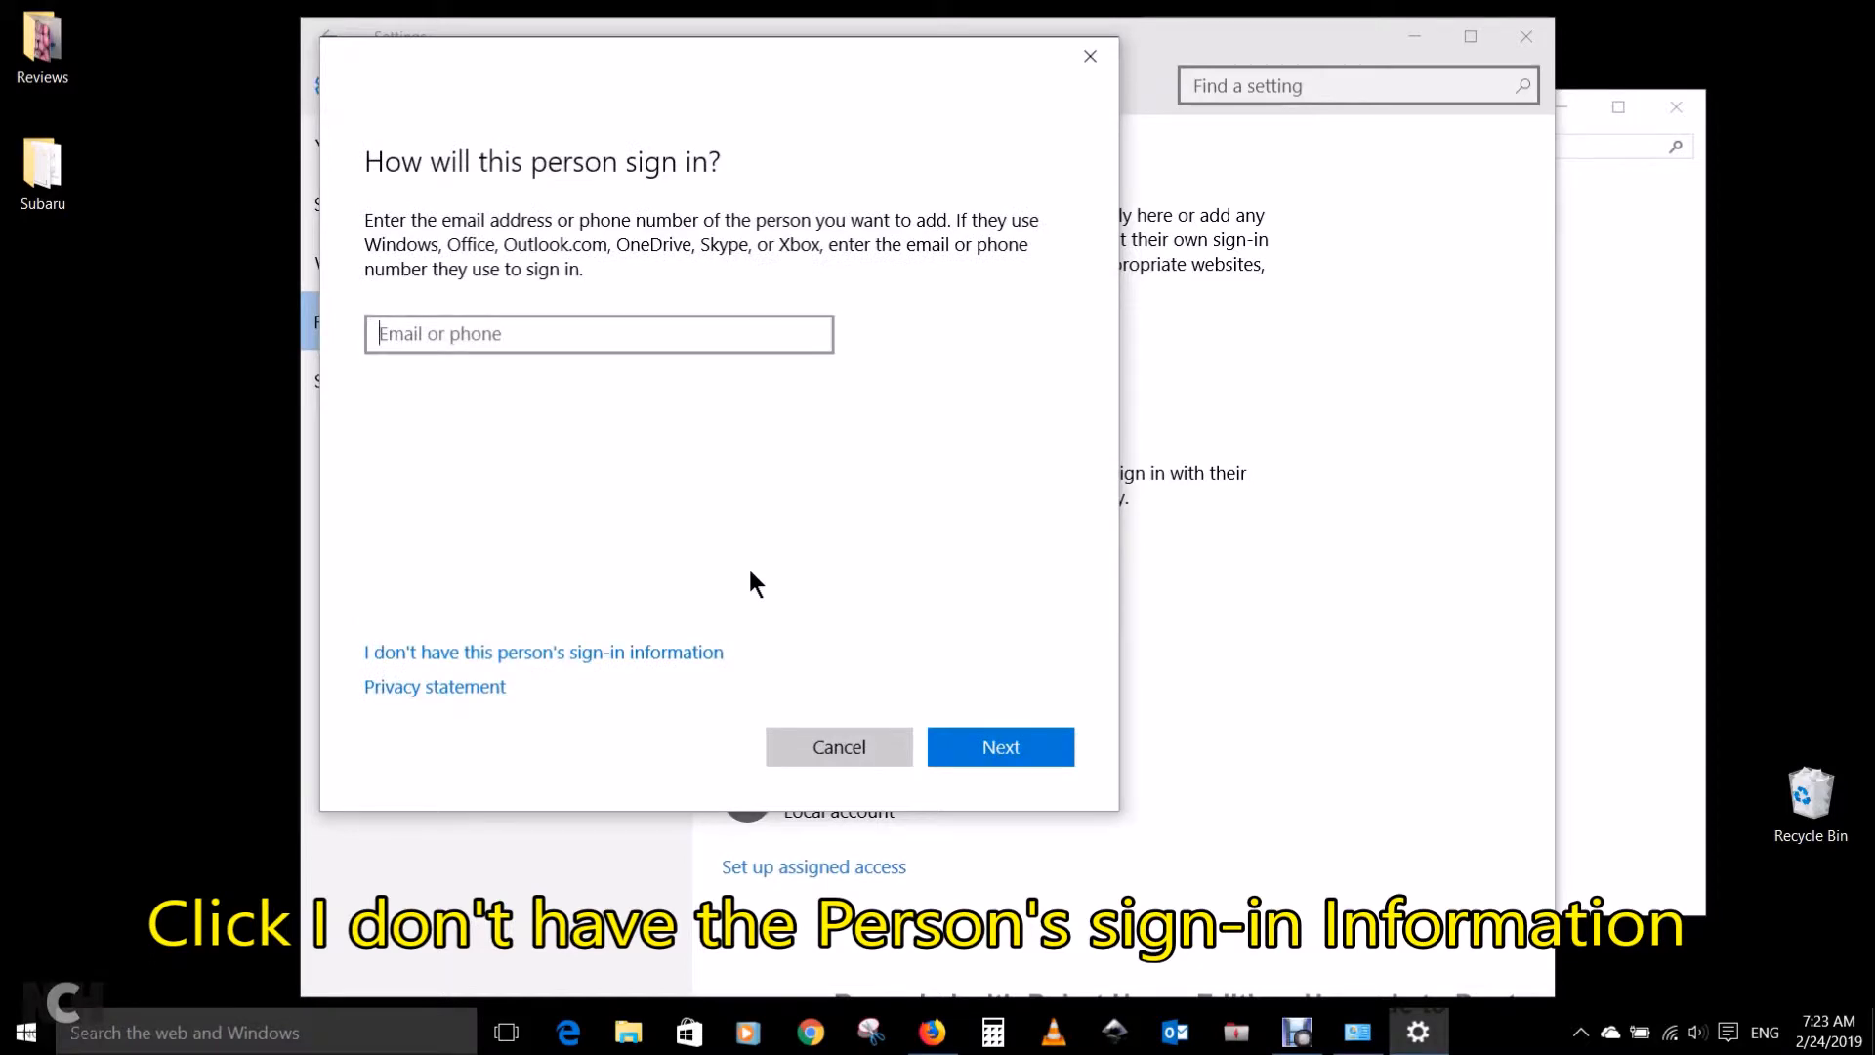
pyautogui.click(471, 654)
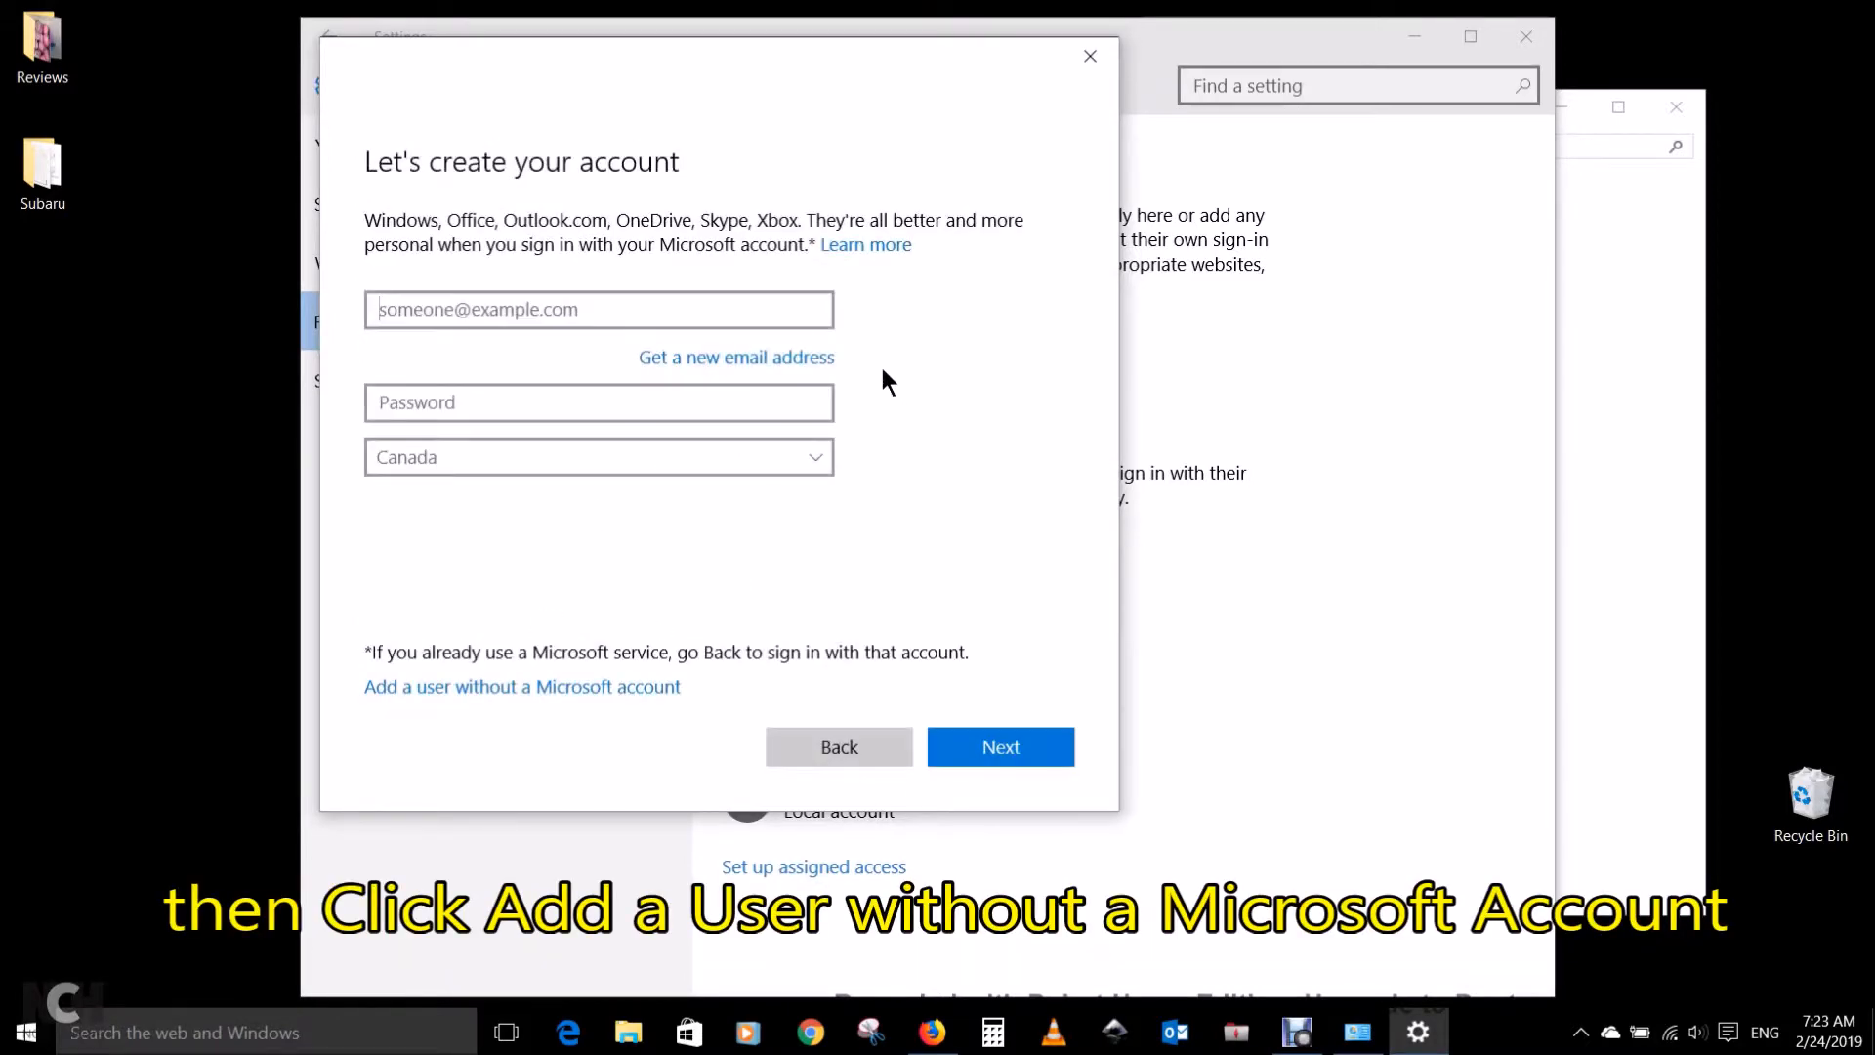
pyautogui.click(561, 687)
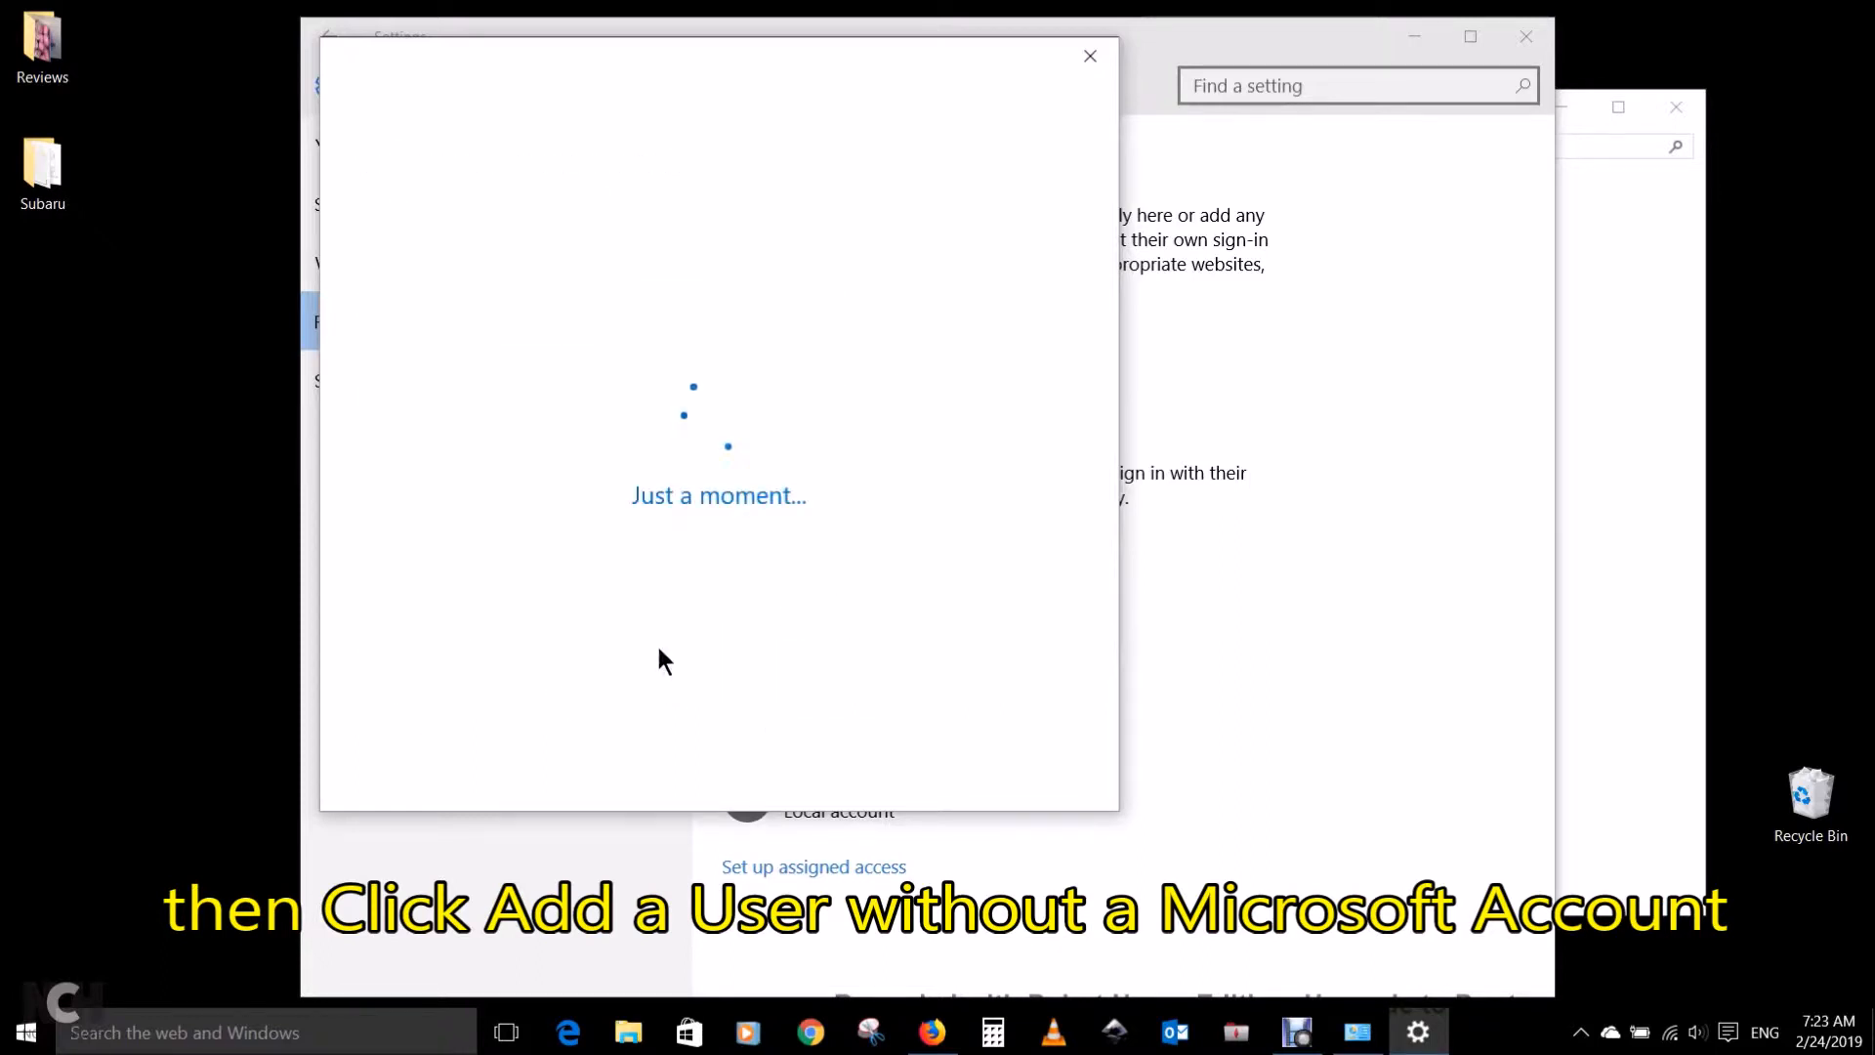
# Step: Create the local account Print1, entering and repeating the account password and adding the password hint "Easy password"
pyautogui.click(582, 344)
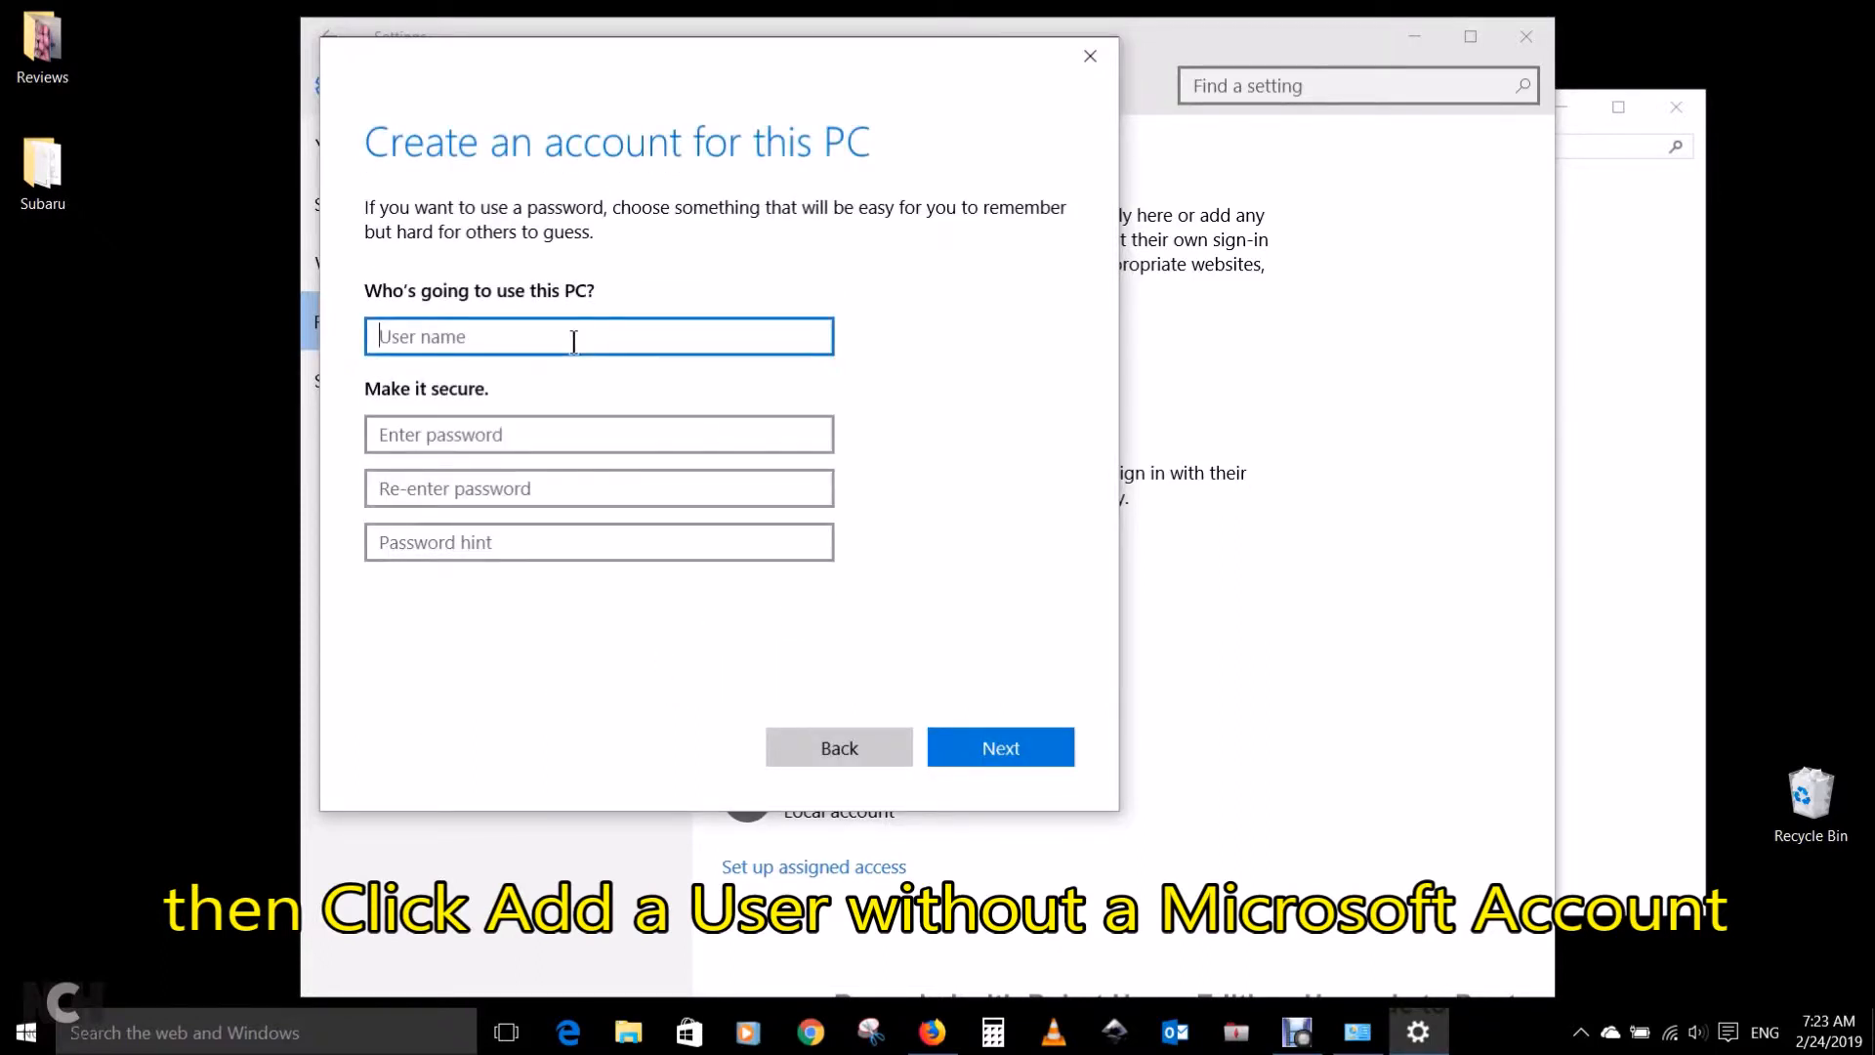
pyautogui.write('P')
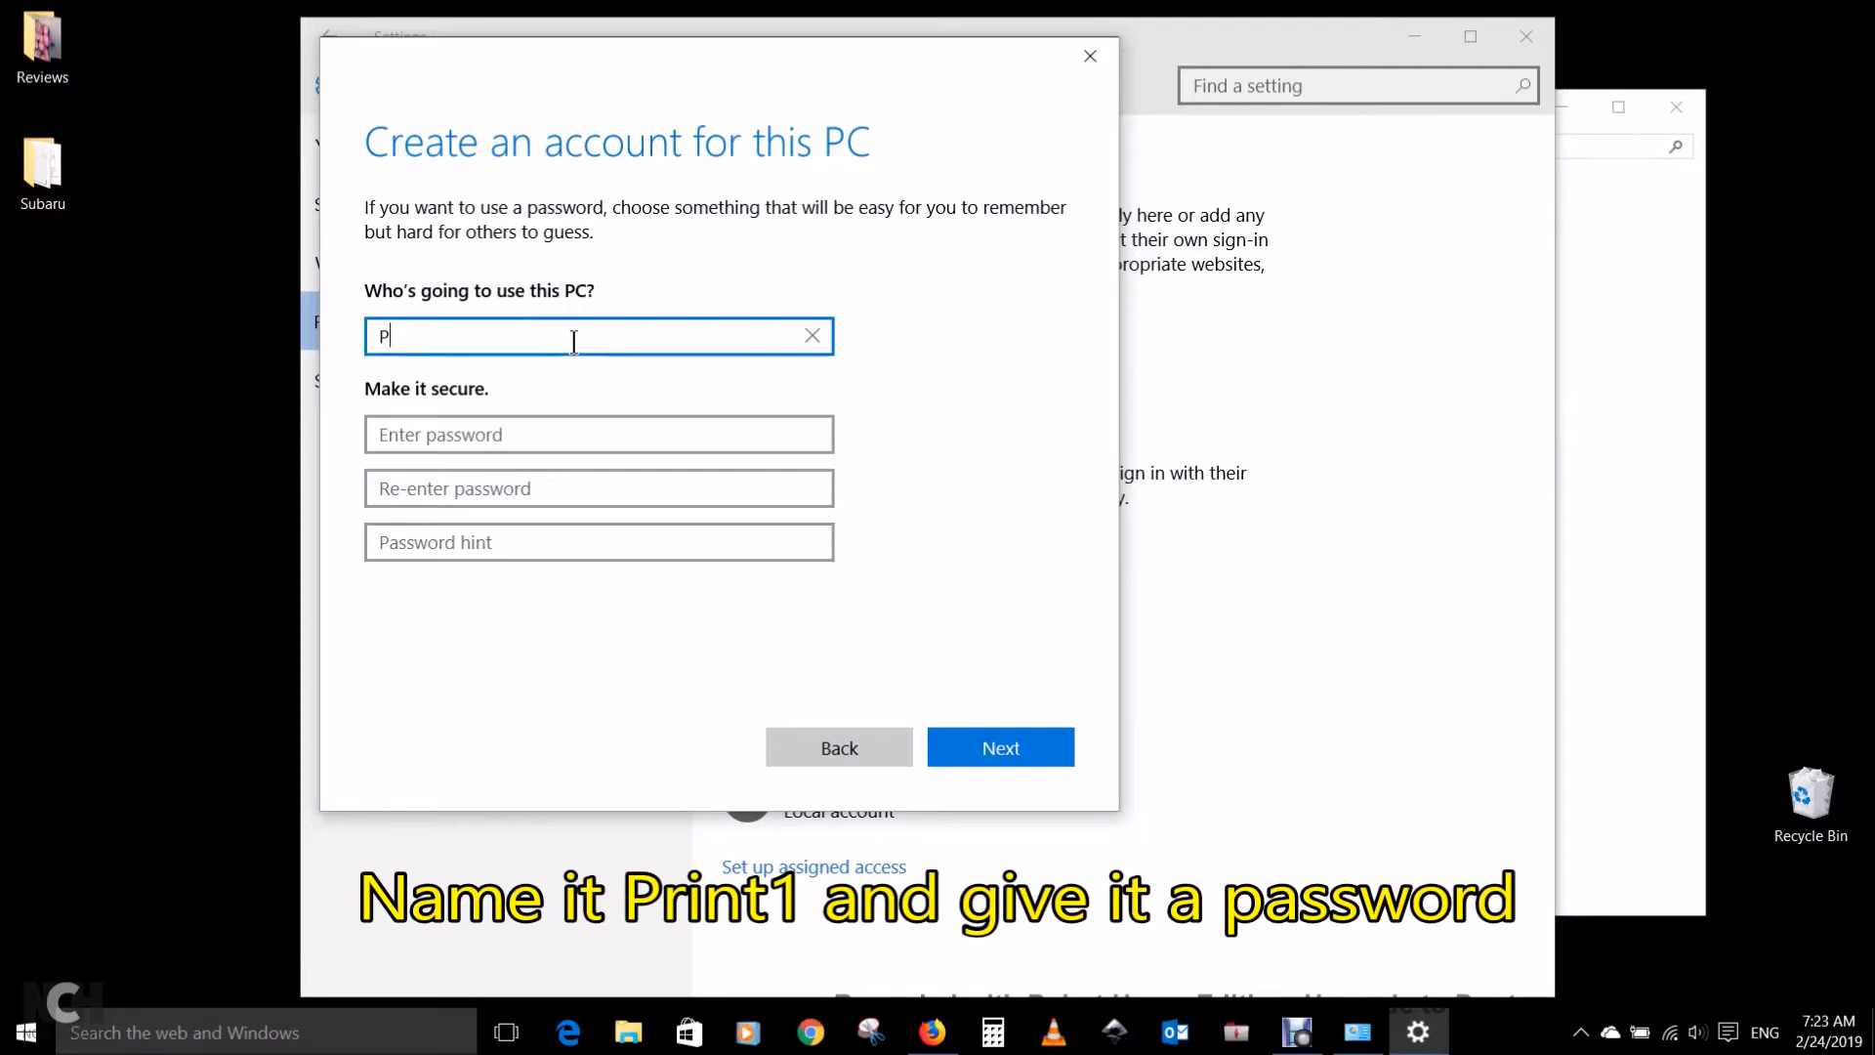
pyautogui.write('rint1')
pyautogui.click(499, 440)
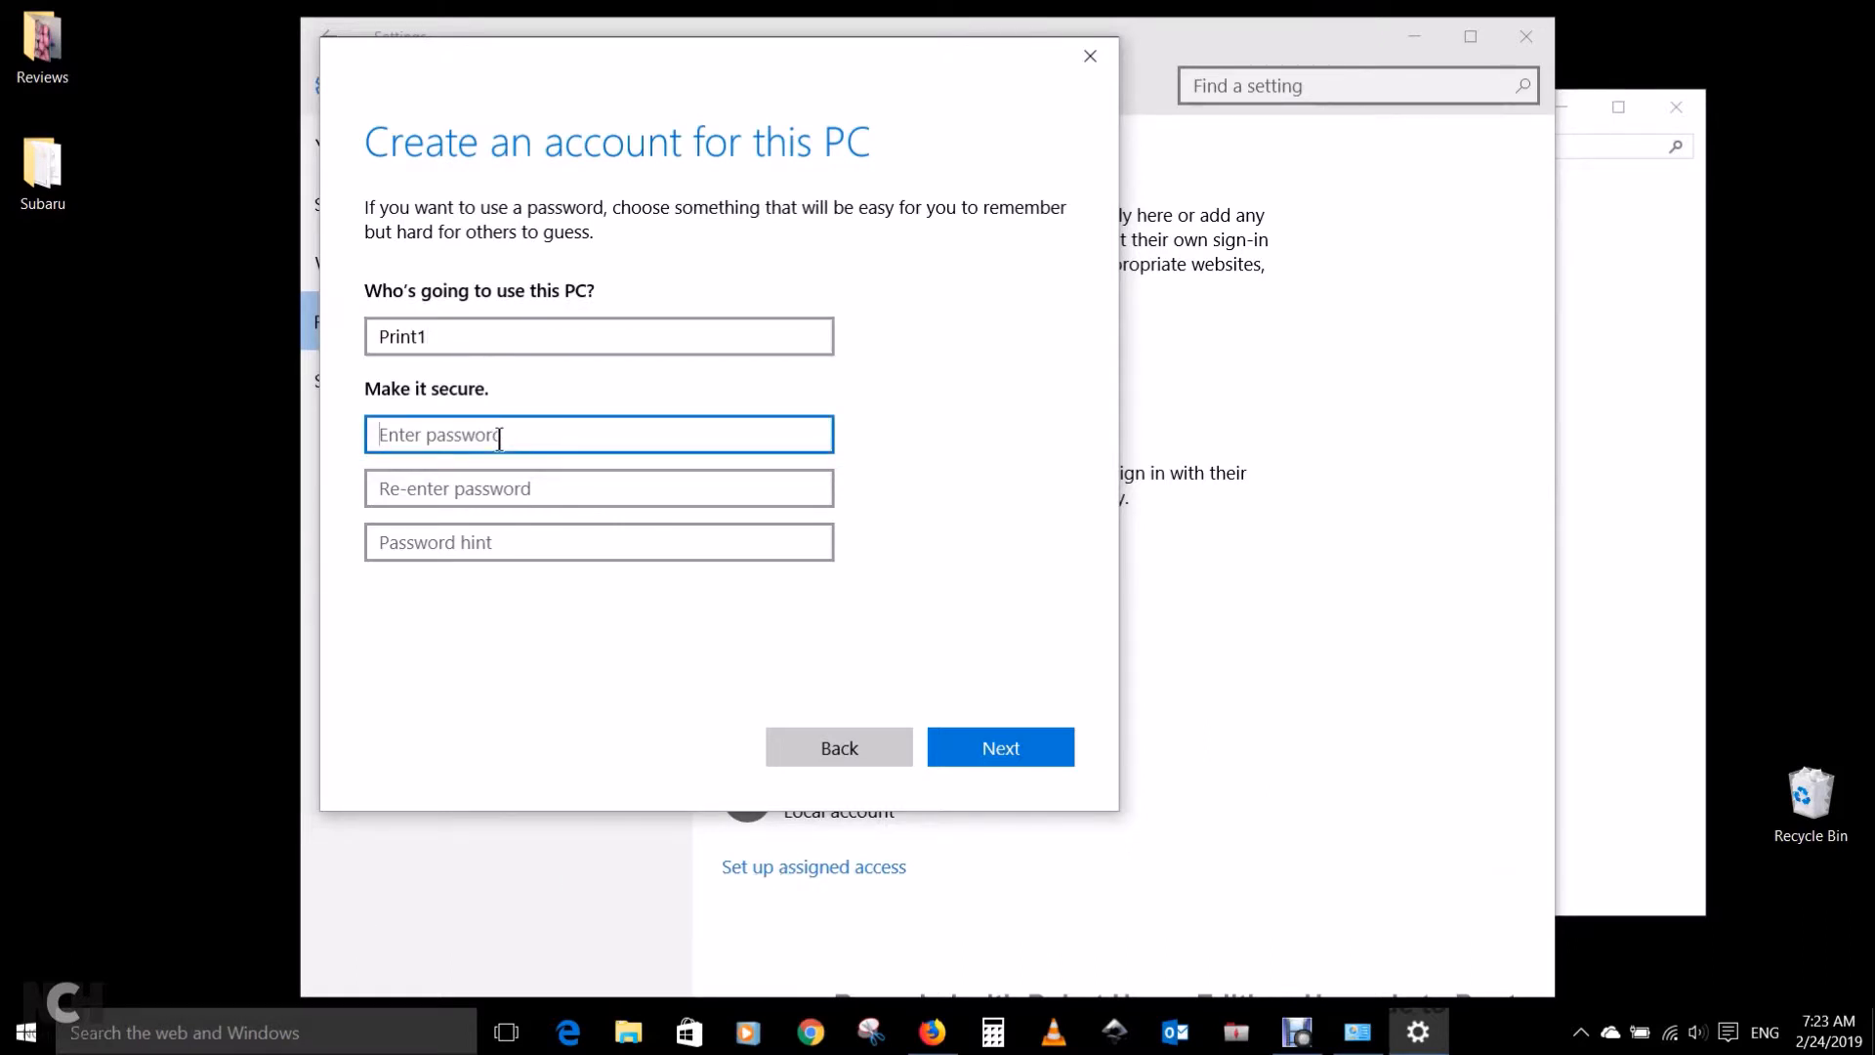
pyautogui.write('********')
pyautogui.press('Tab')
pyautogui.write('******')
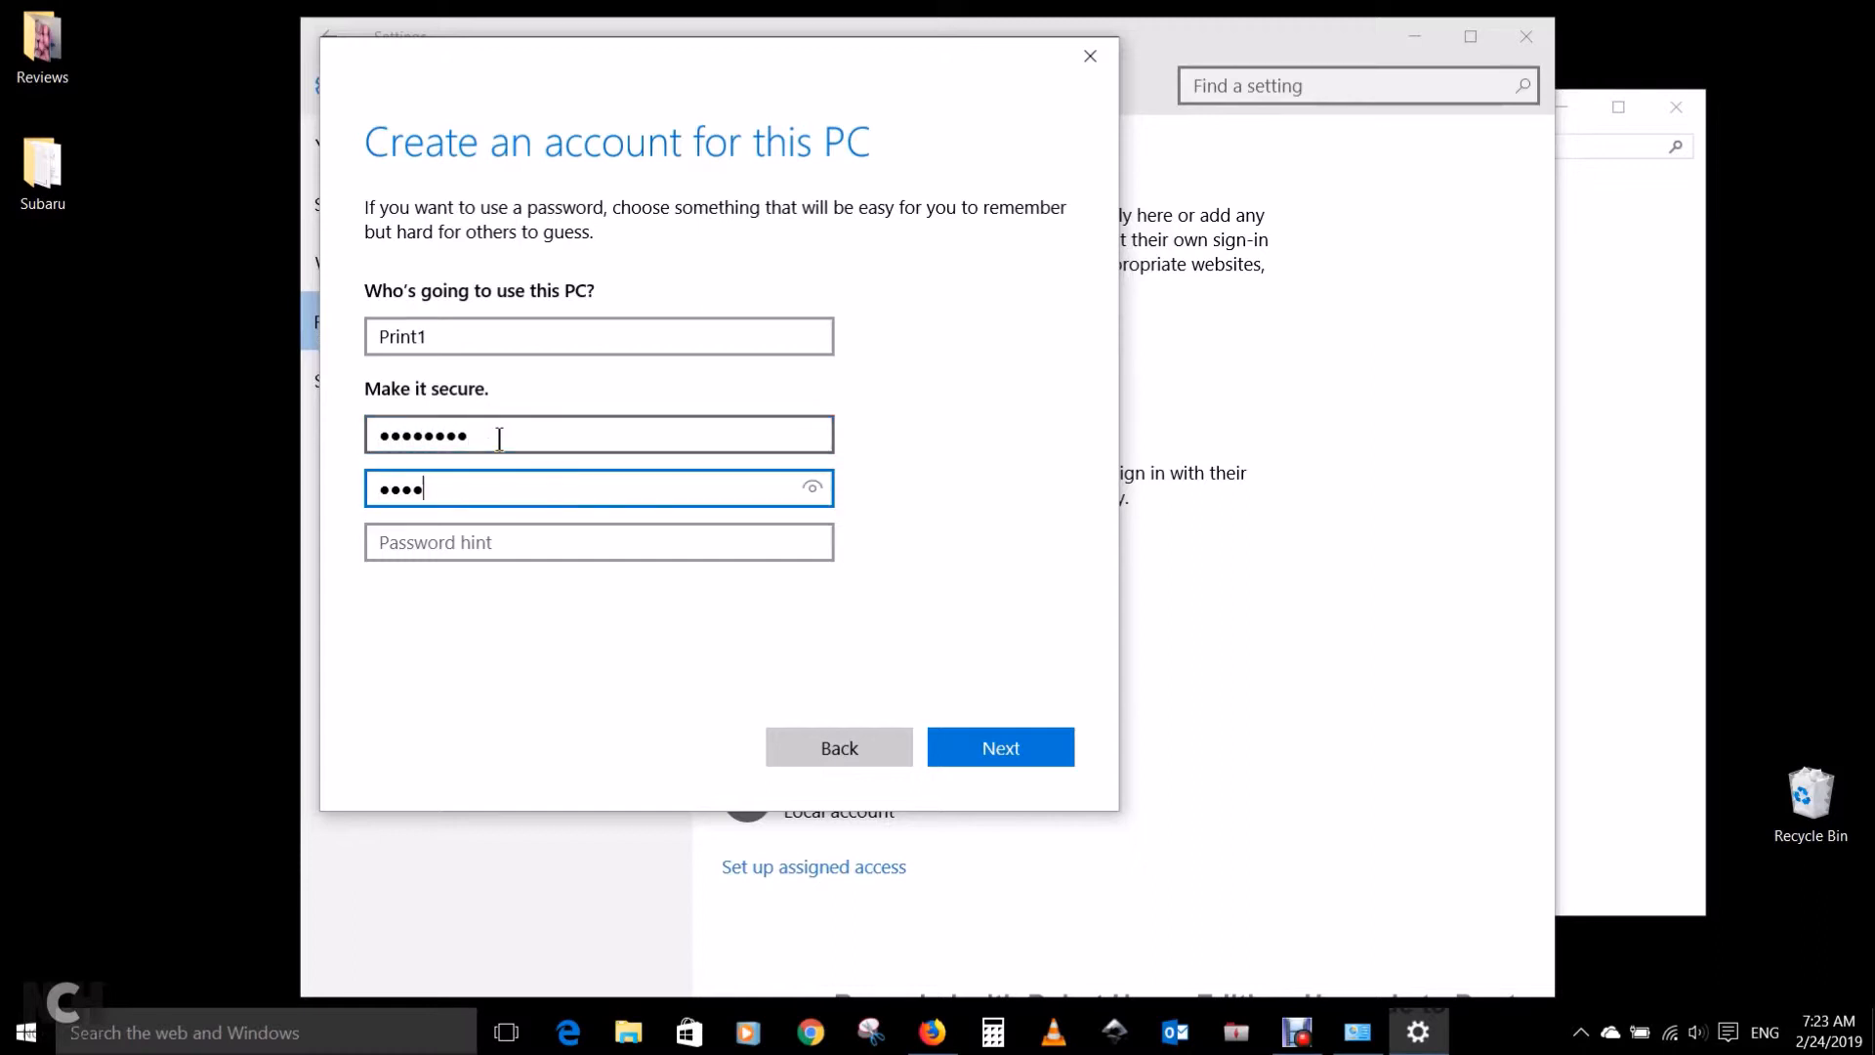
pyautogui.write('**')
pyautogui.press('Tab')
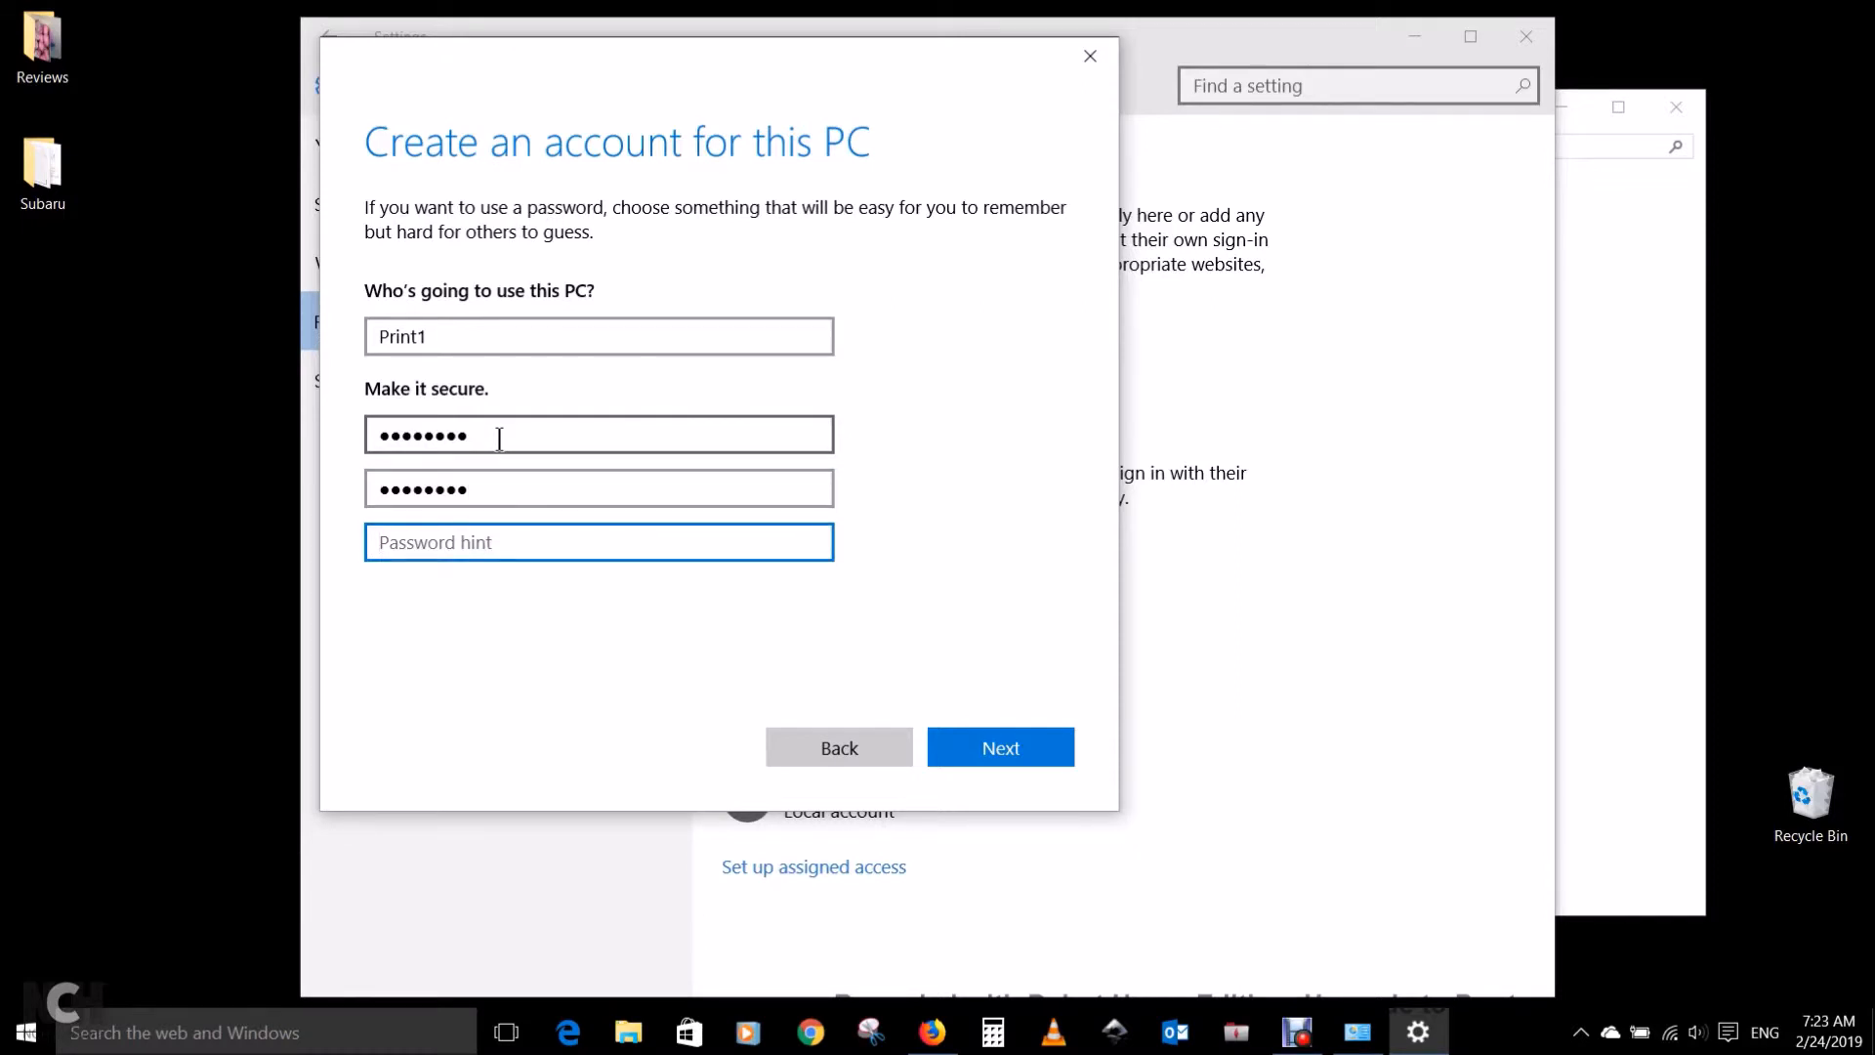
pyautogui.write('Easy password')
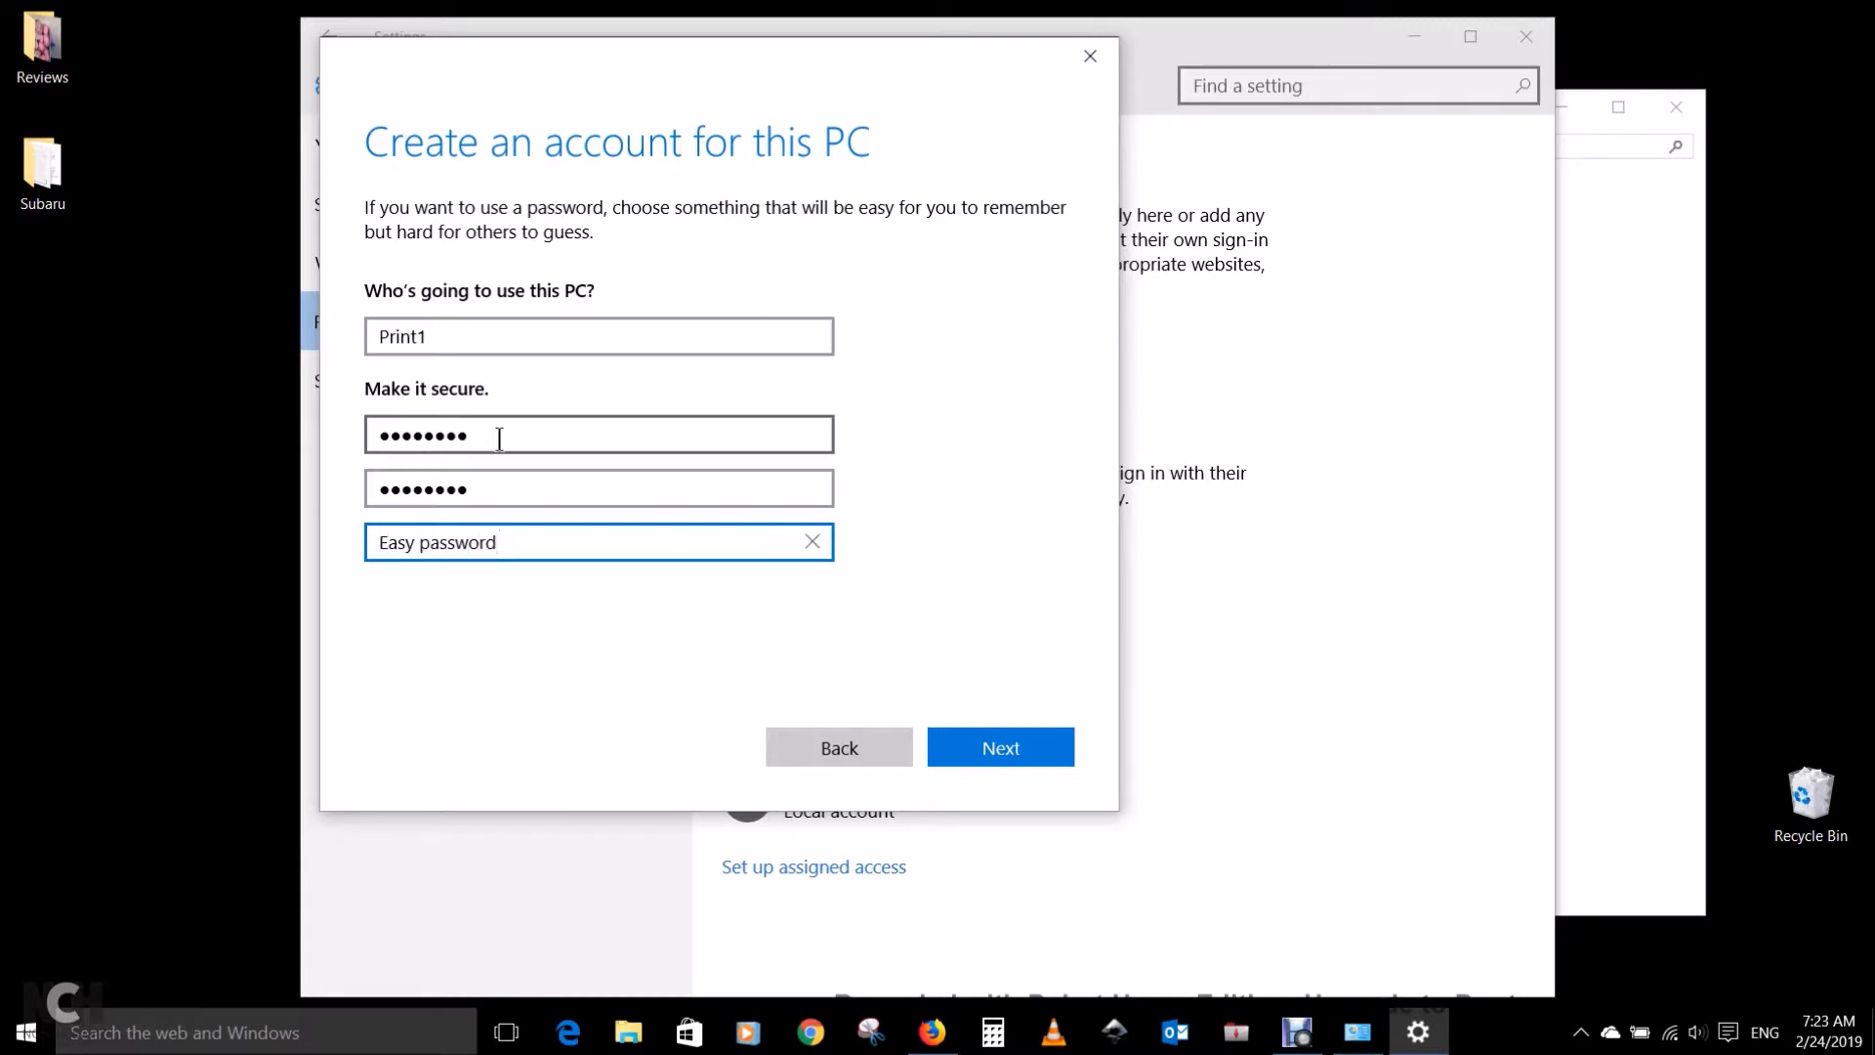
pyautogui.click(1016, 748)
pyautogui.click(797, 727)
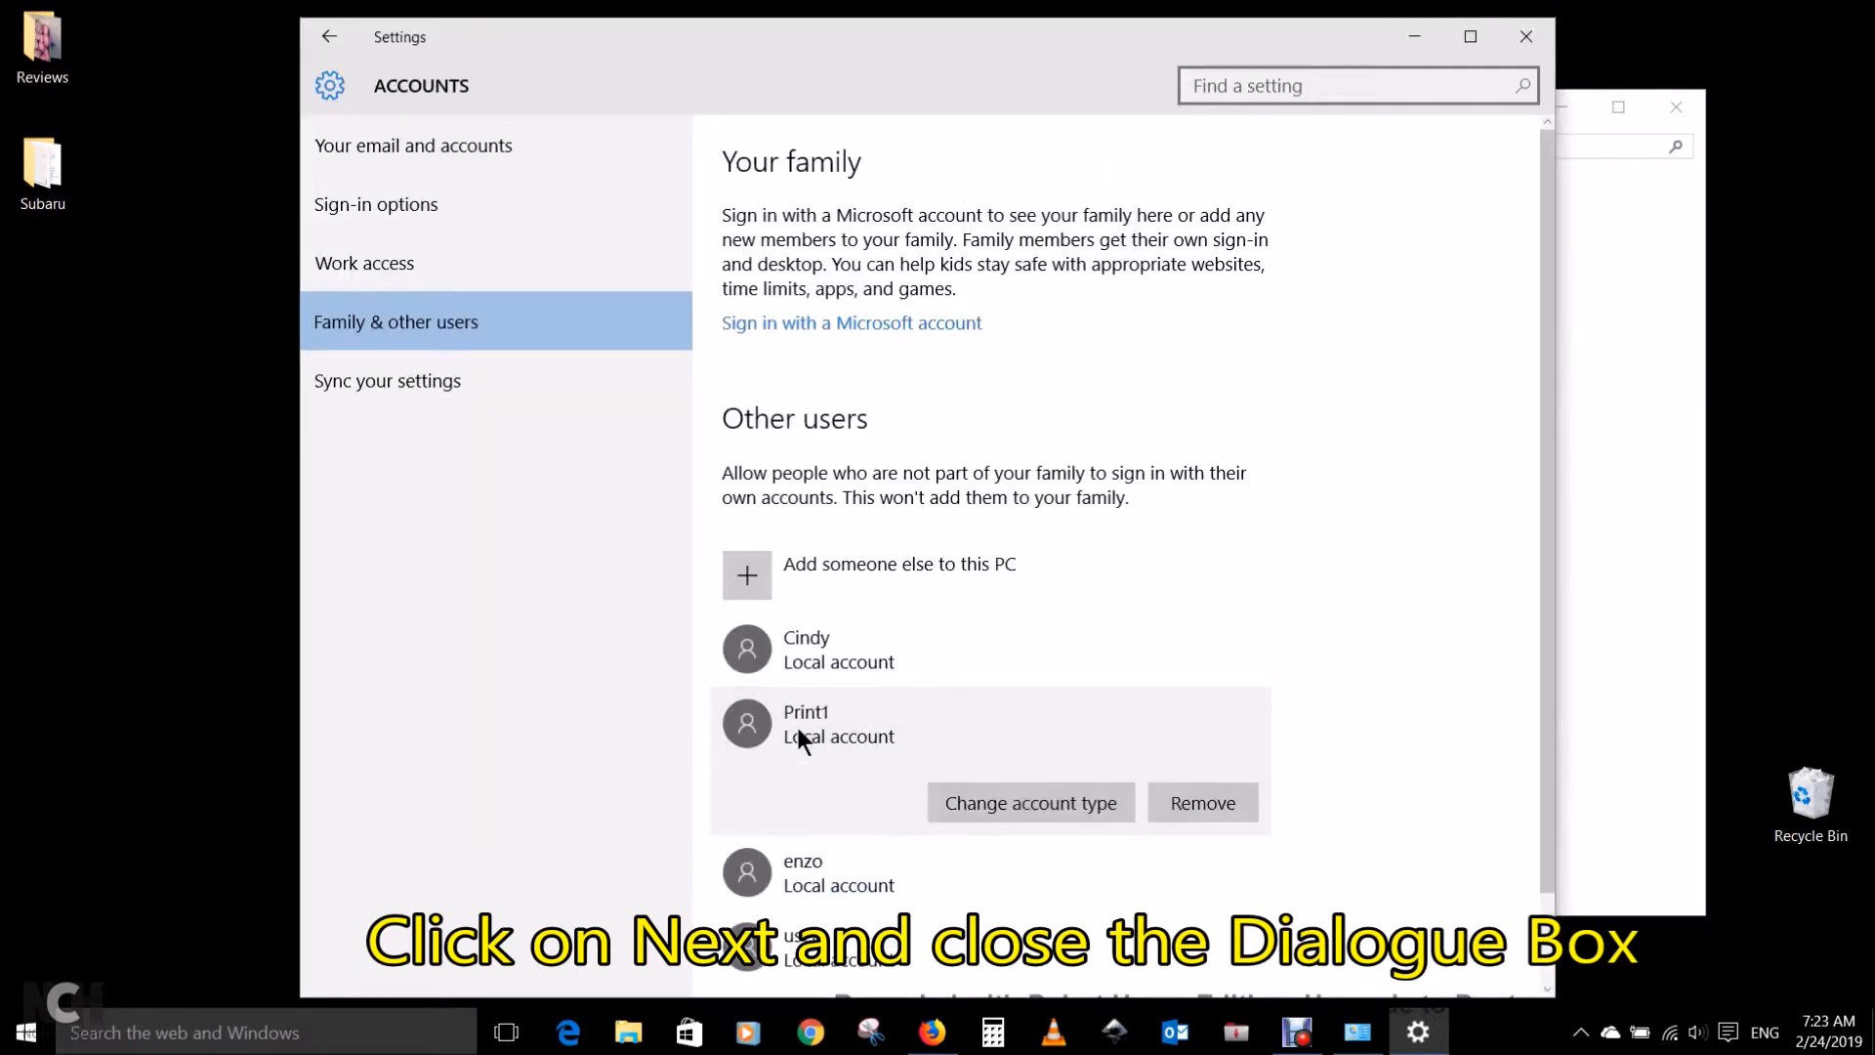
pyautogui.click(441, 205)
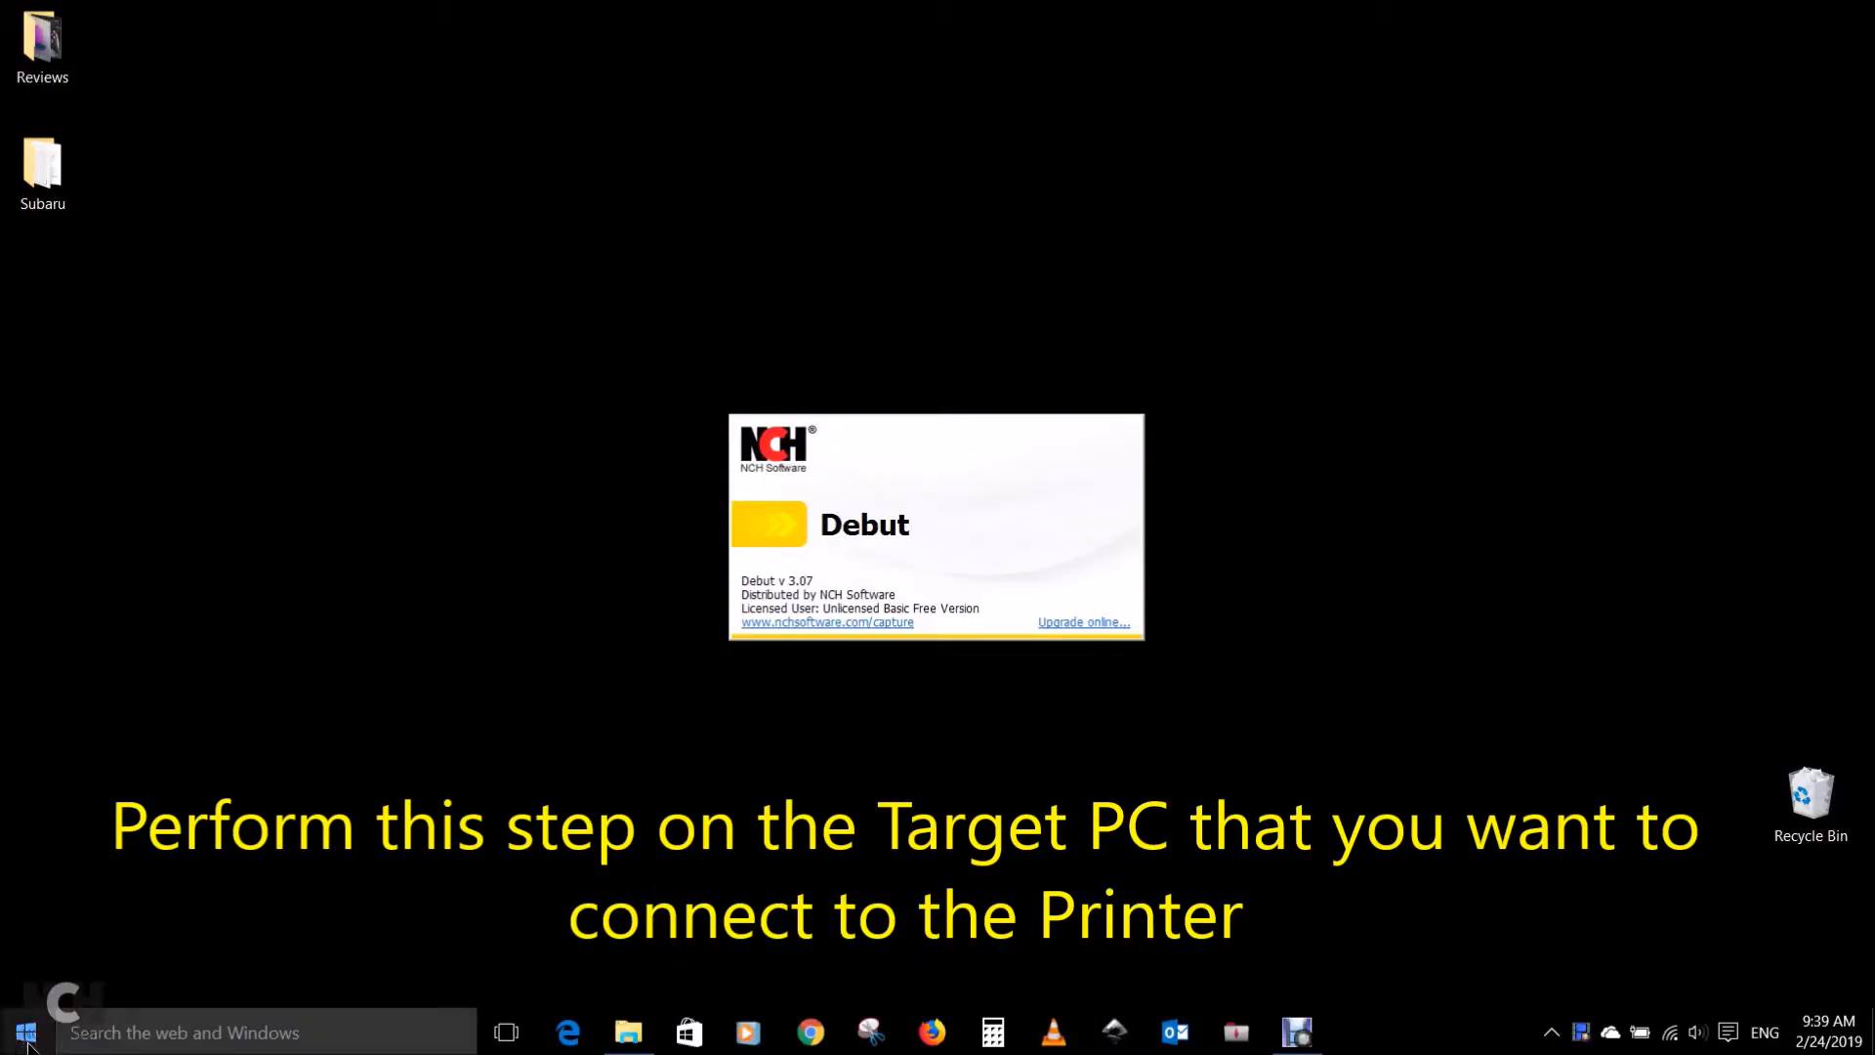
# Step: Search Windows for "network" and open the advanced sharing settings from the Network and Sharing Center
pyautogui.click(132, 1034)
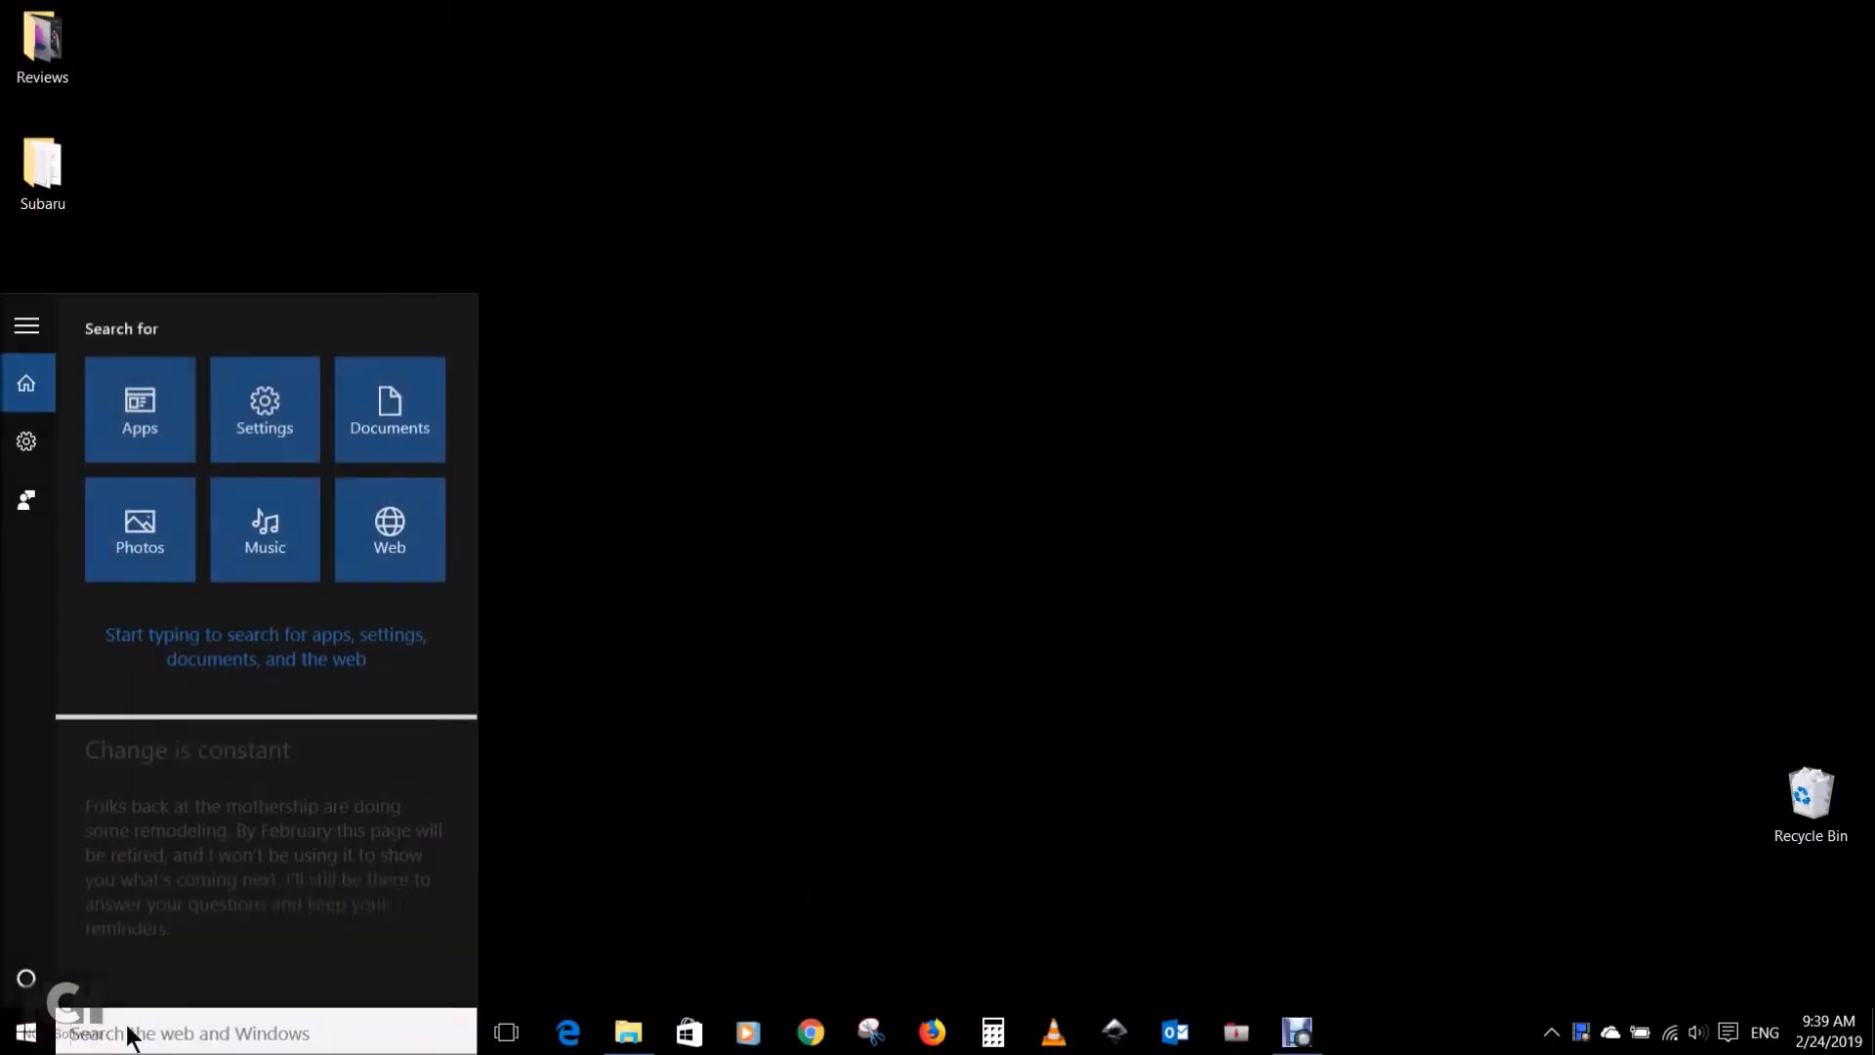
pyautogui.write('network')
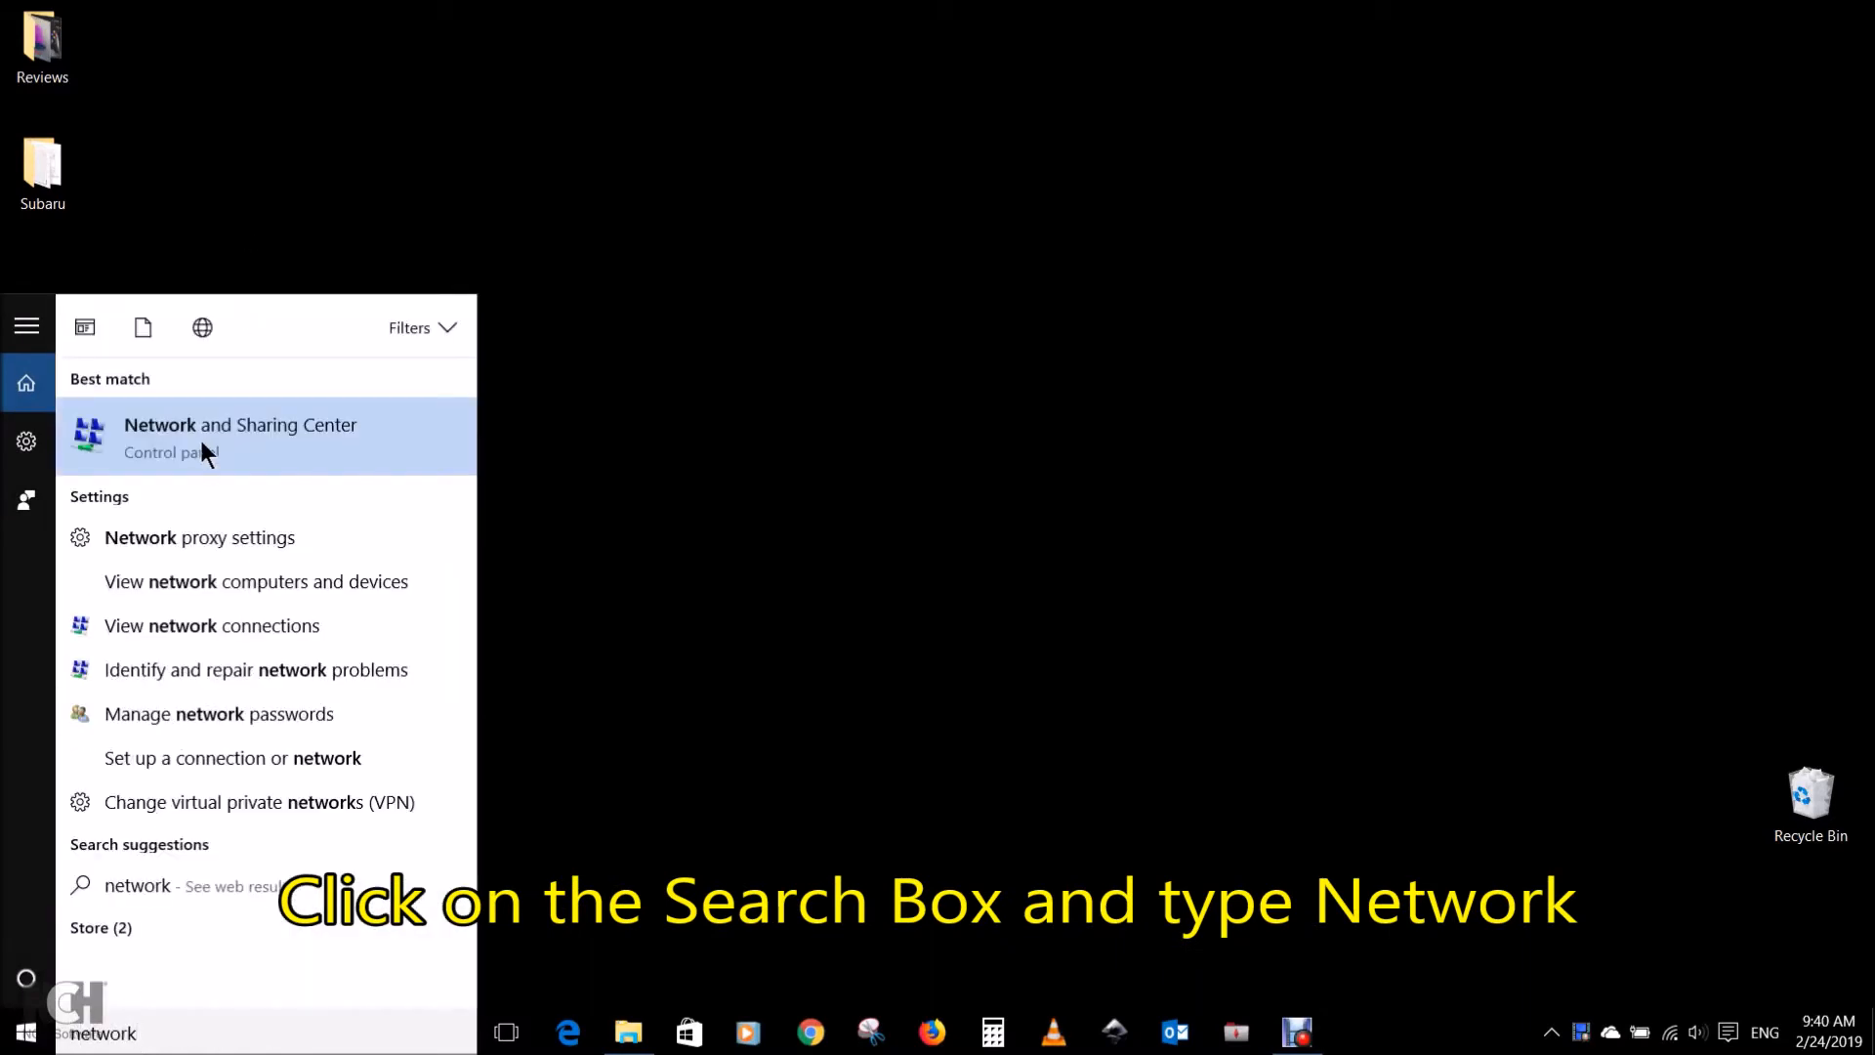
pyautogui.click(203, 432)
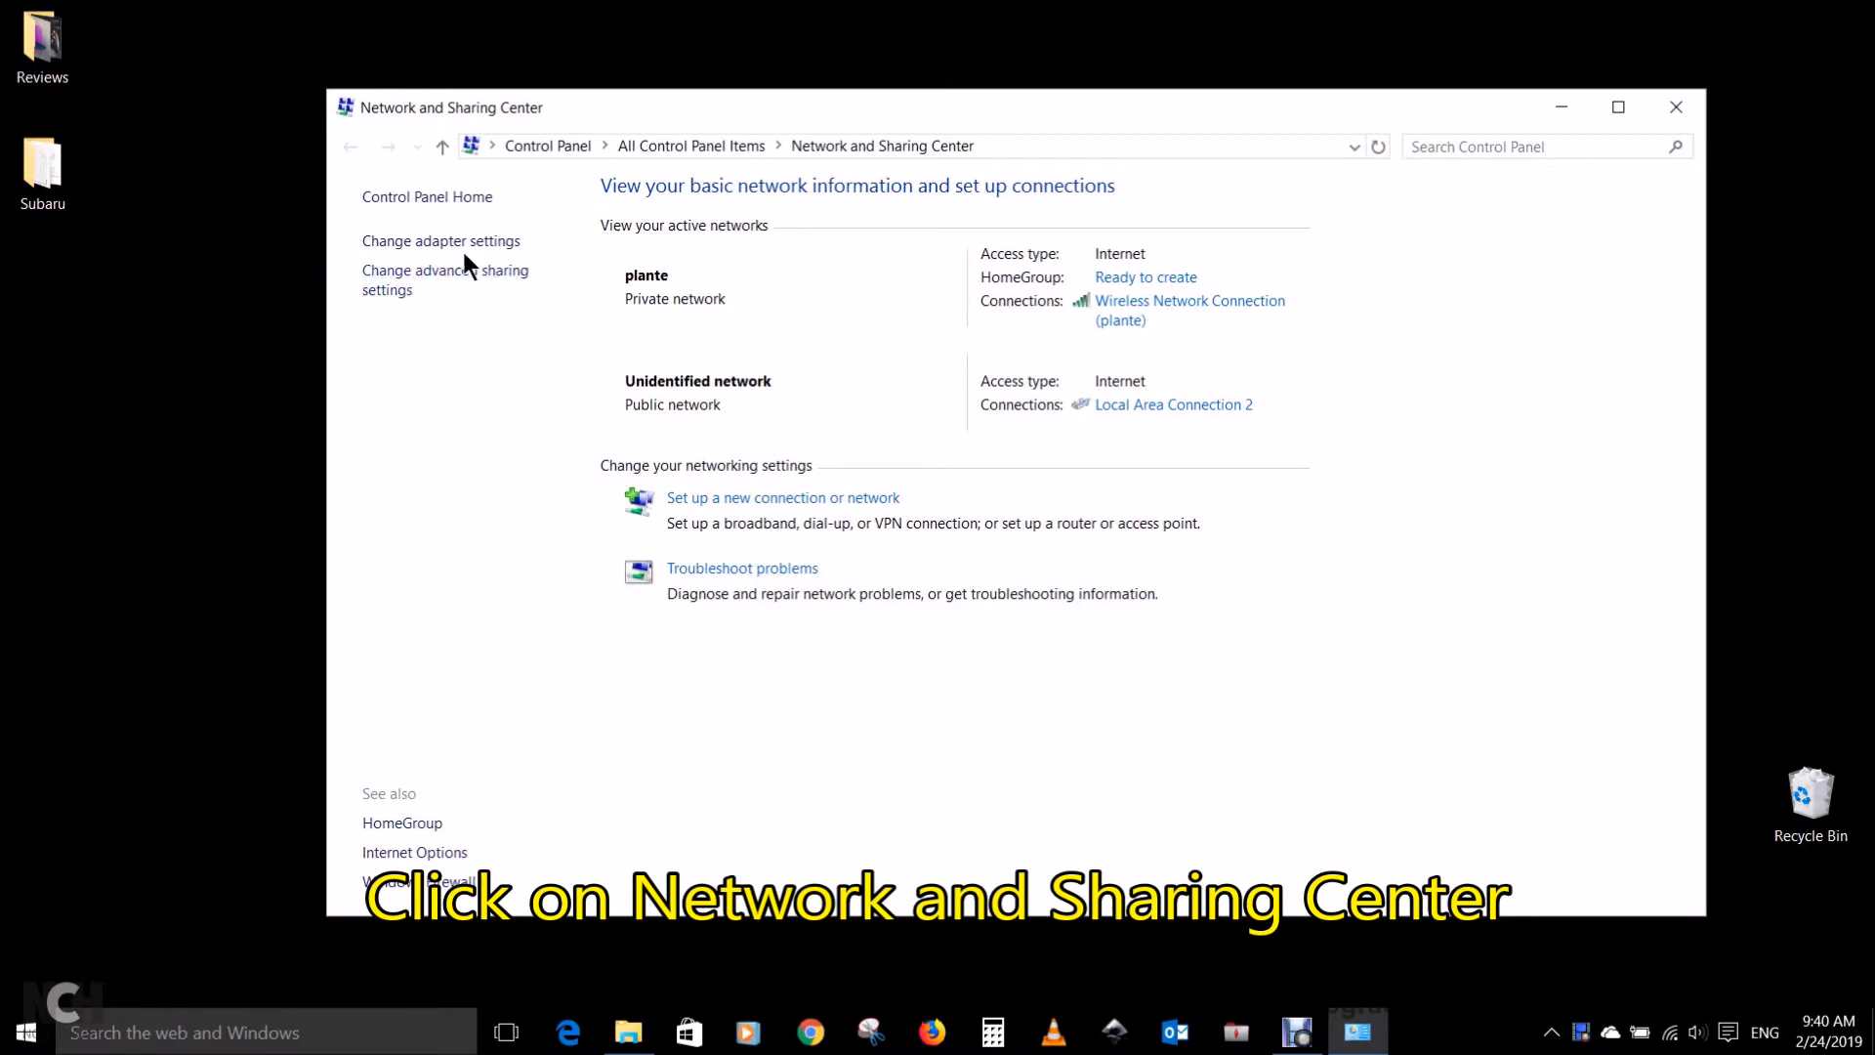
pyautogui.click(440, 279)
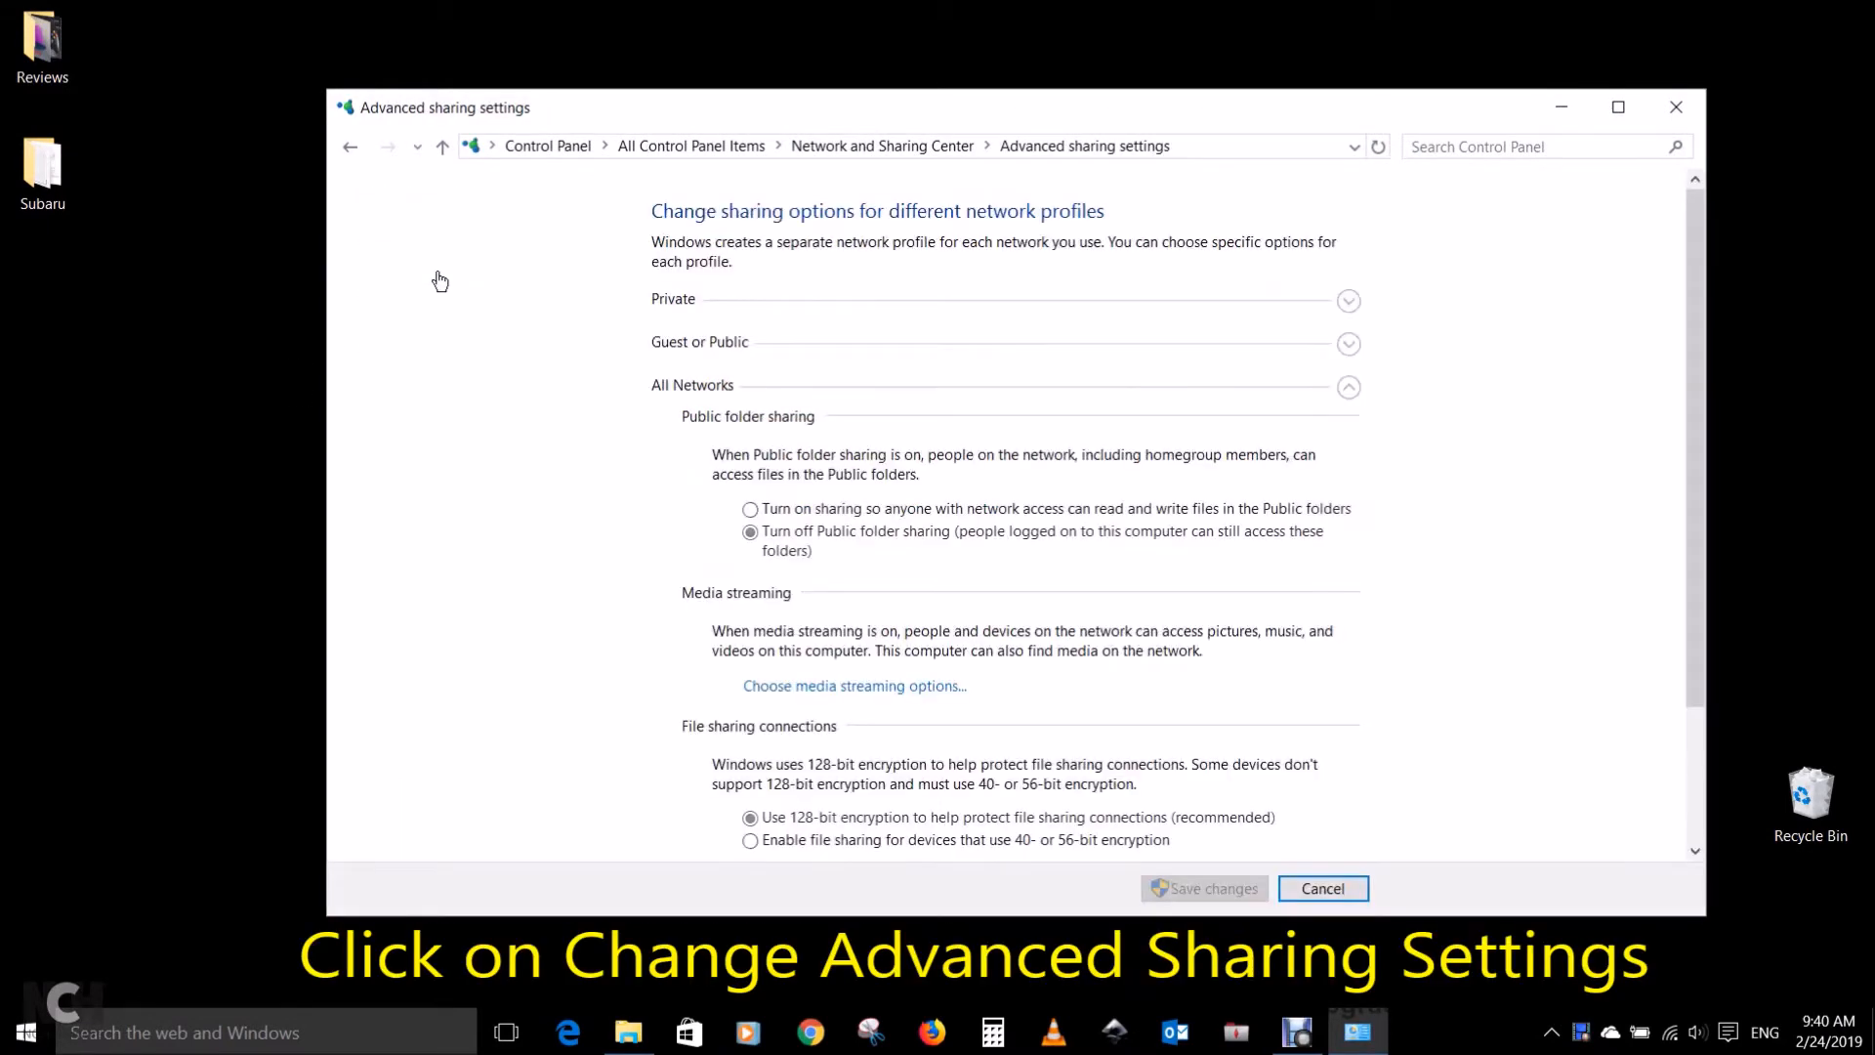
# Step: Turn on network discovery and file and printer sharing for the Private profile, save the changes, and close the window
pyautogui.click(1349, 302)
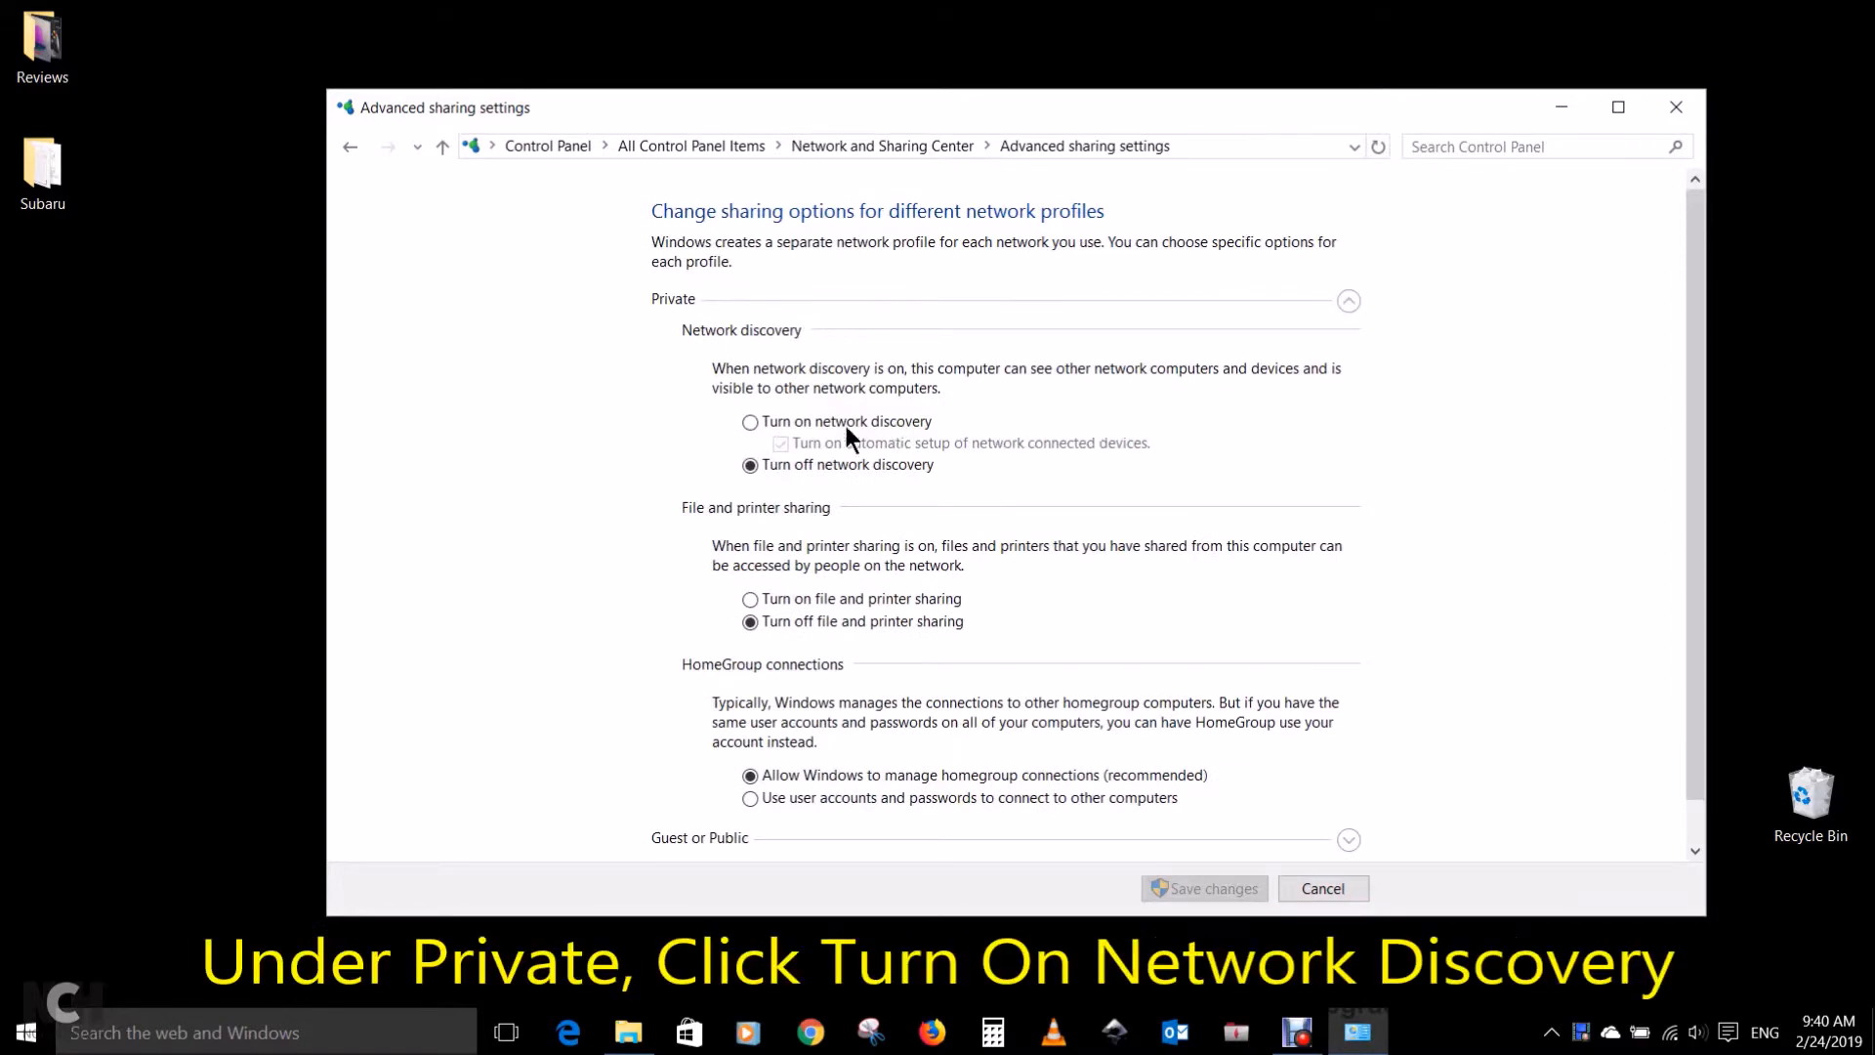
pyautogui.click(749, 422)
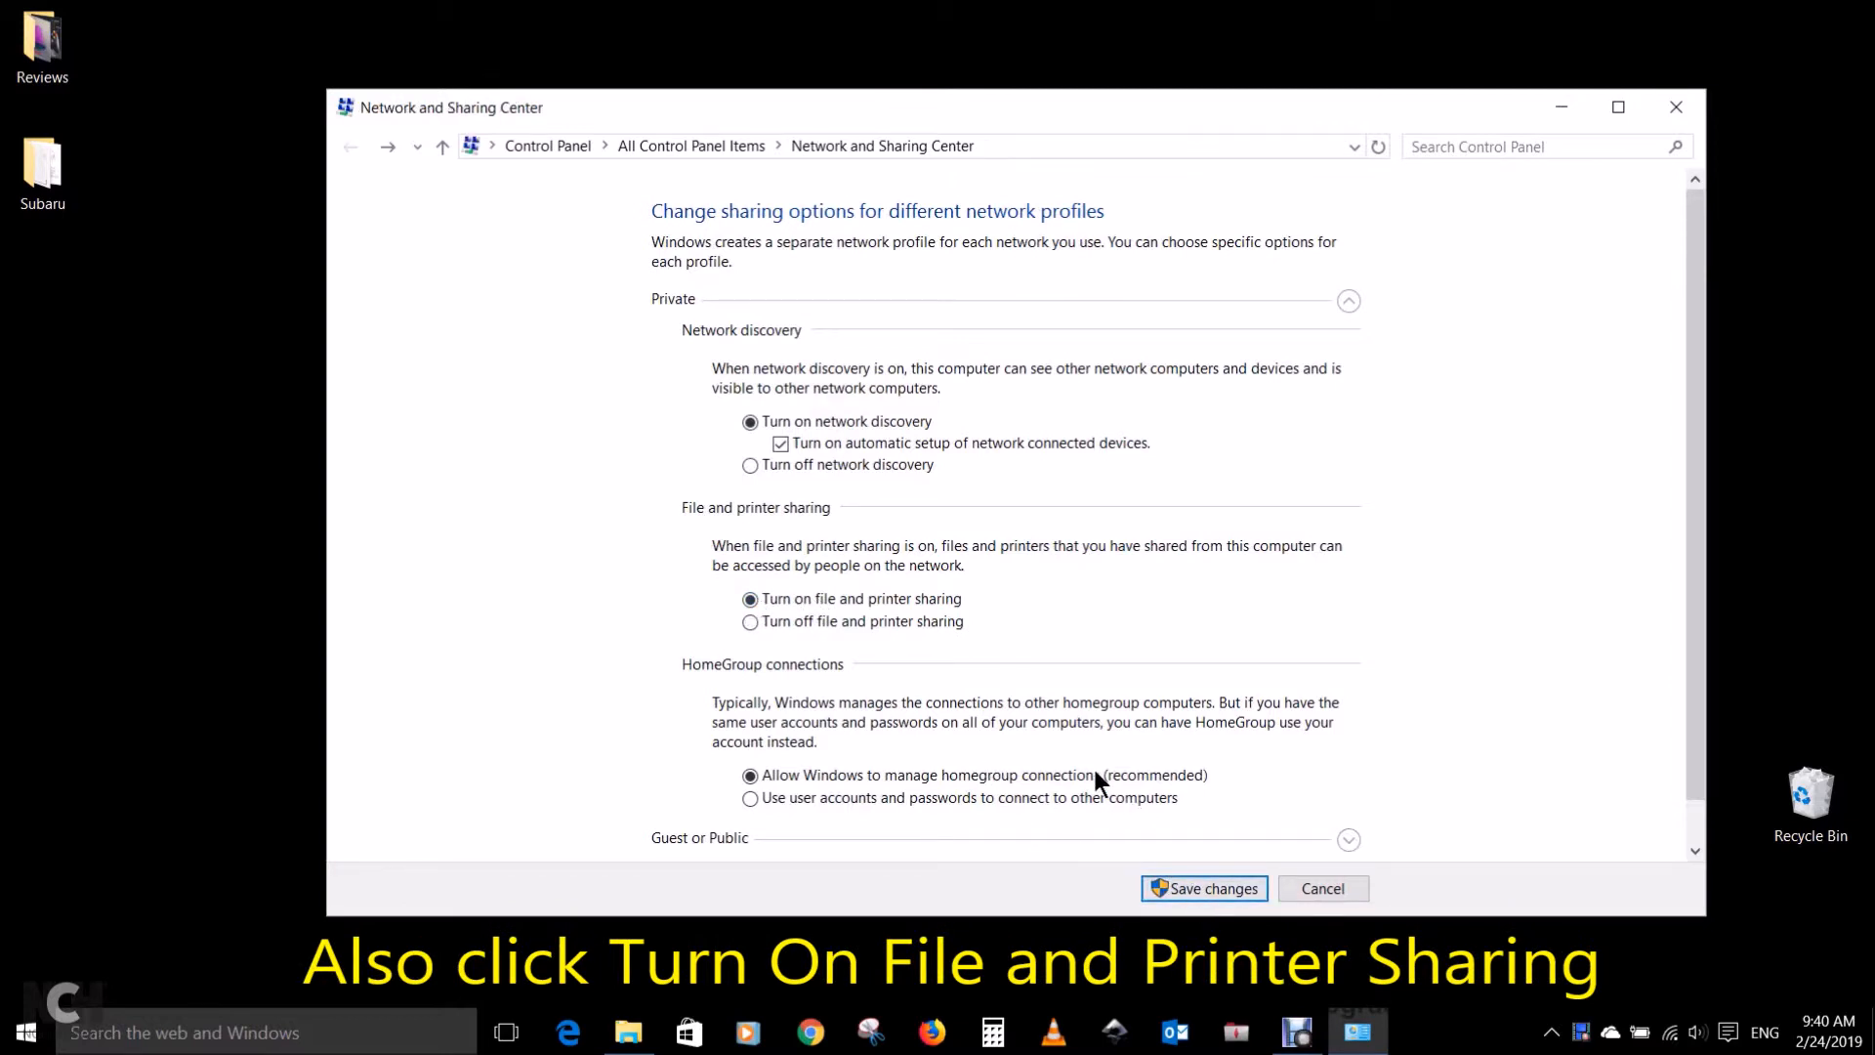
pyautogui.click(1673, 108)
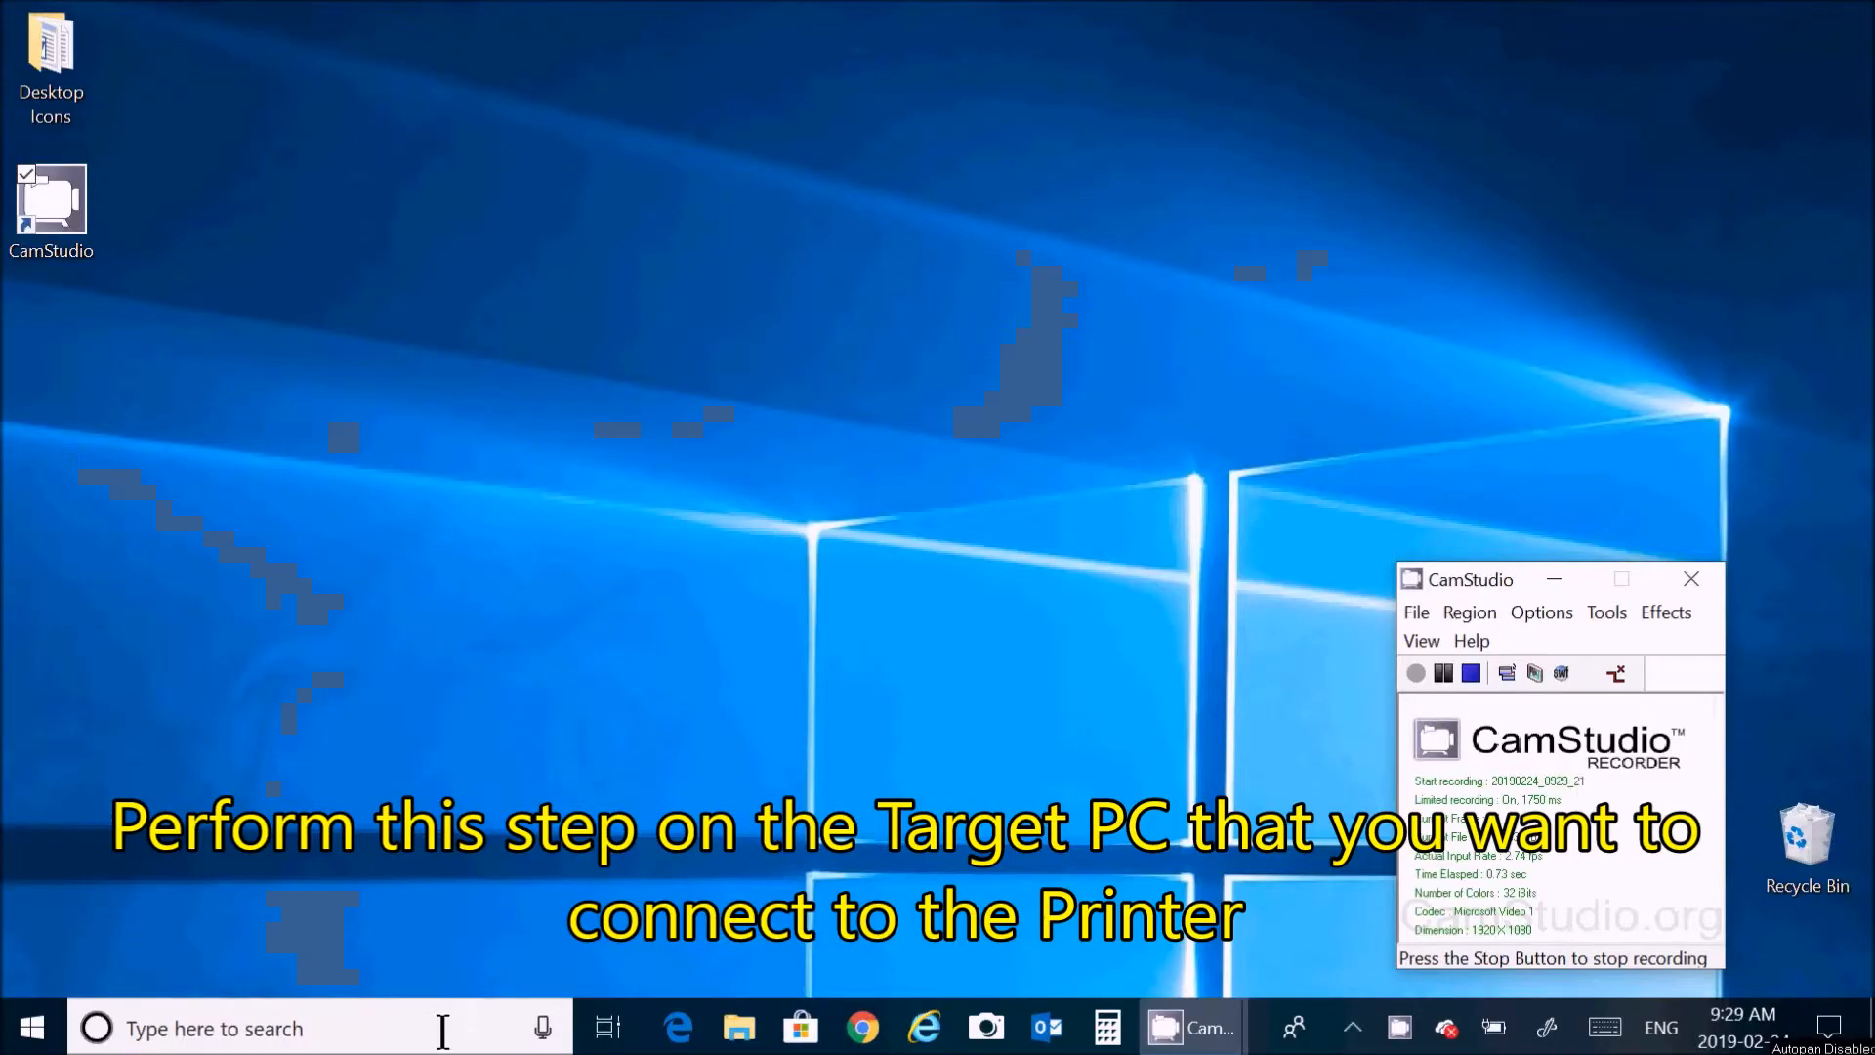
# Step: Search Windows for "control panel", open Control Panel, and go to Devices and Printers
pyautogui.click(431, 1027)
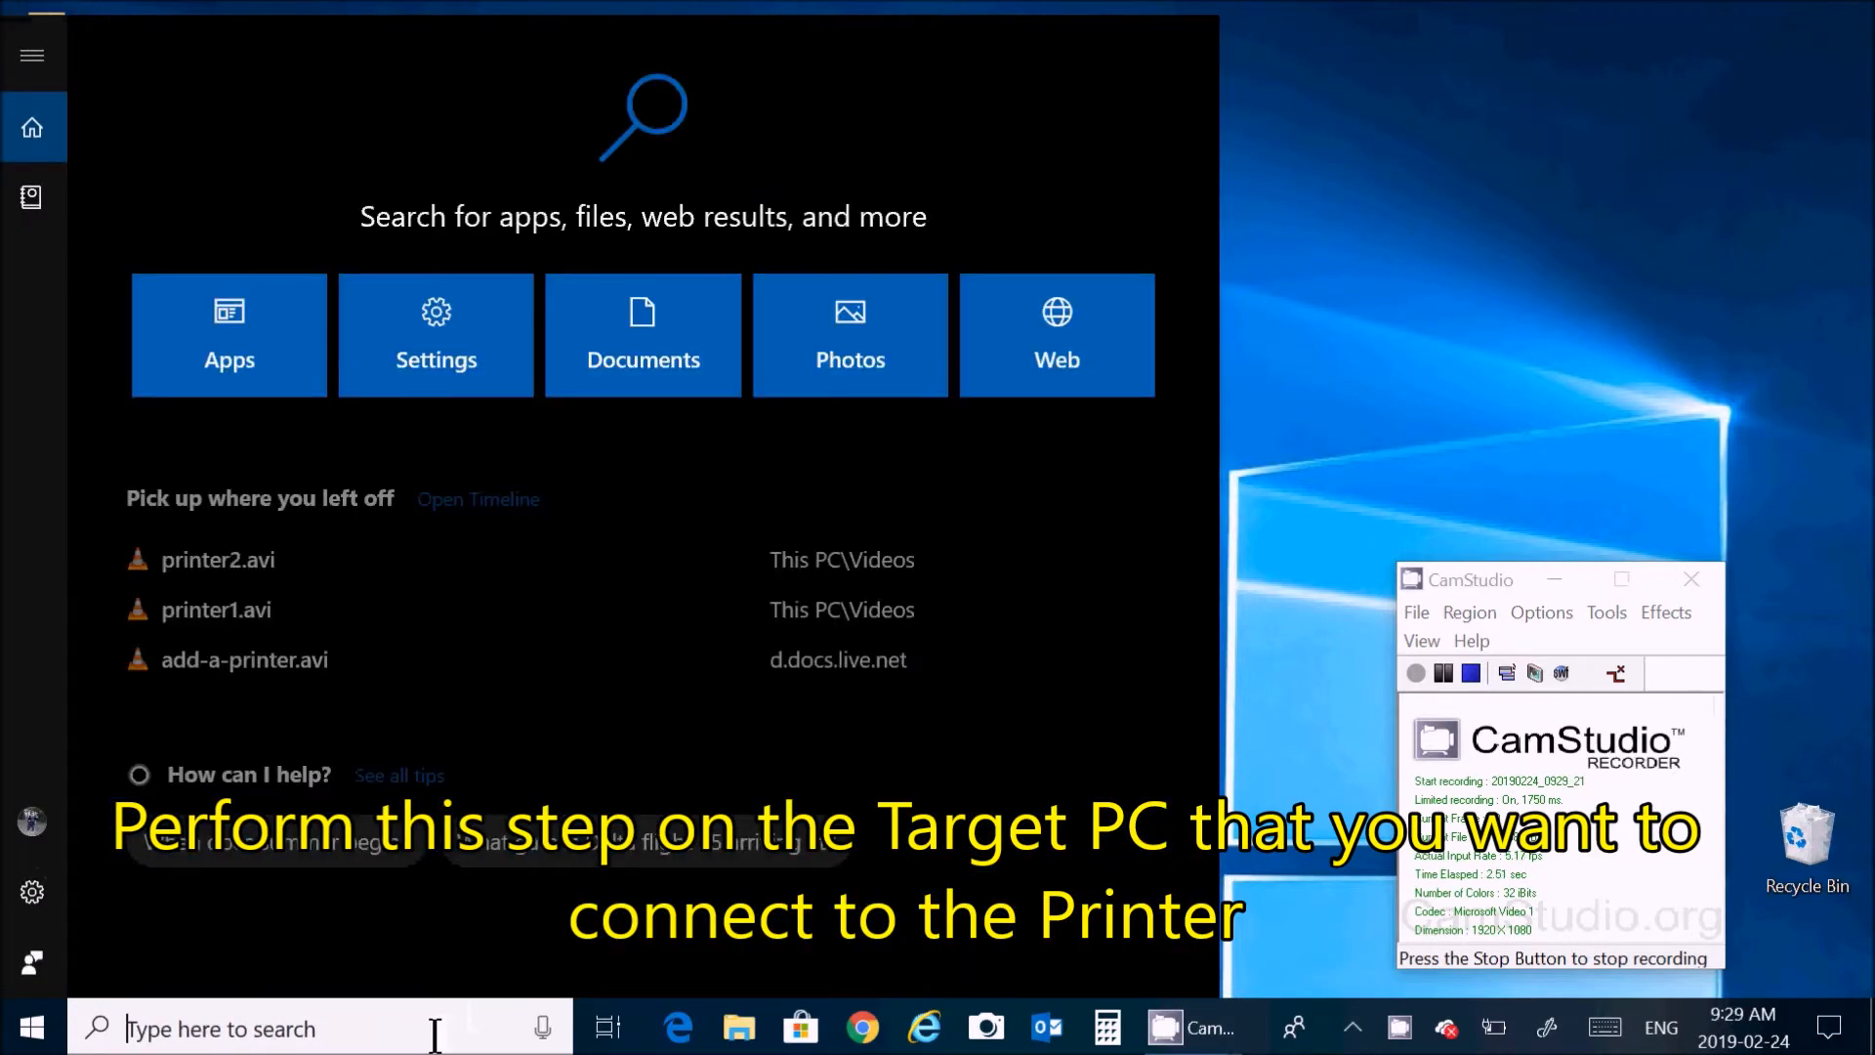
pyautogui.write('control')
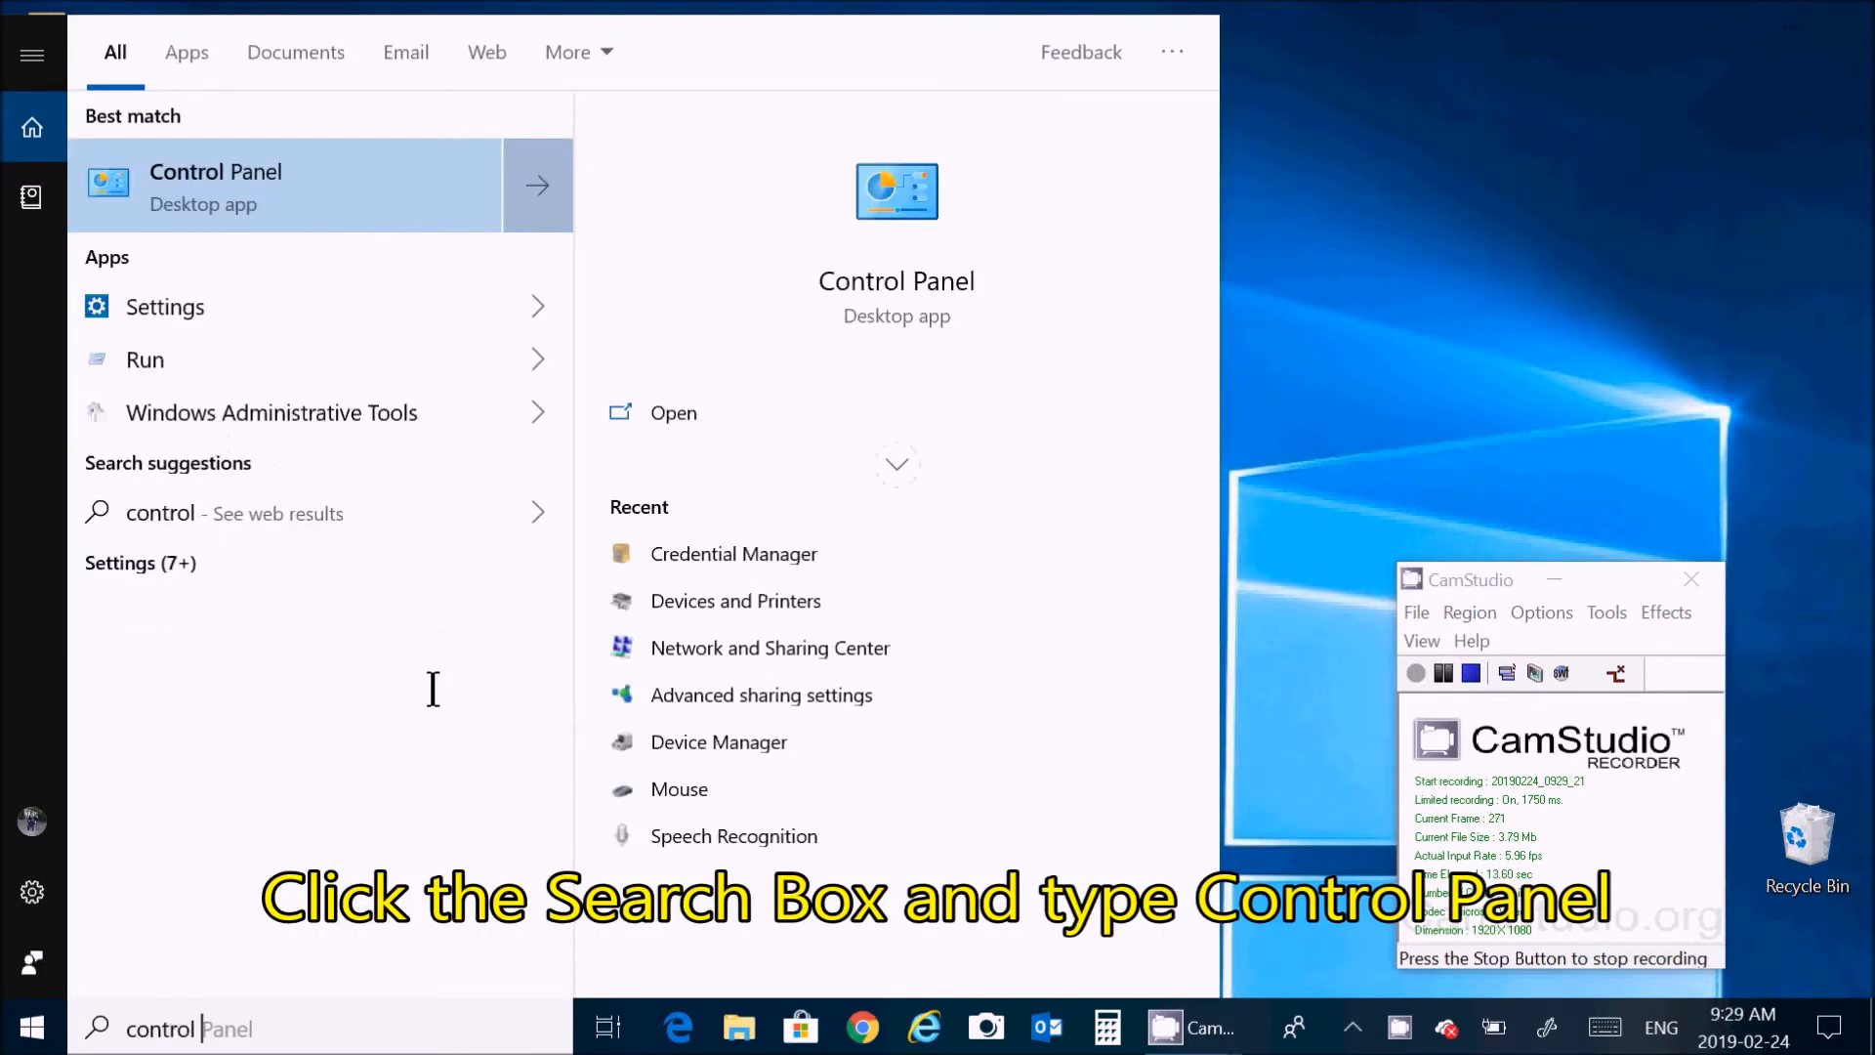
pyautogui.write(' panel')
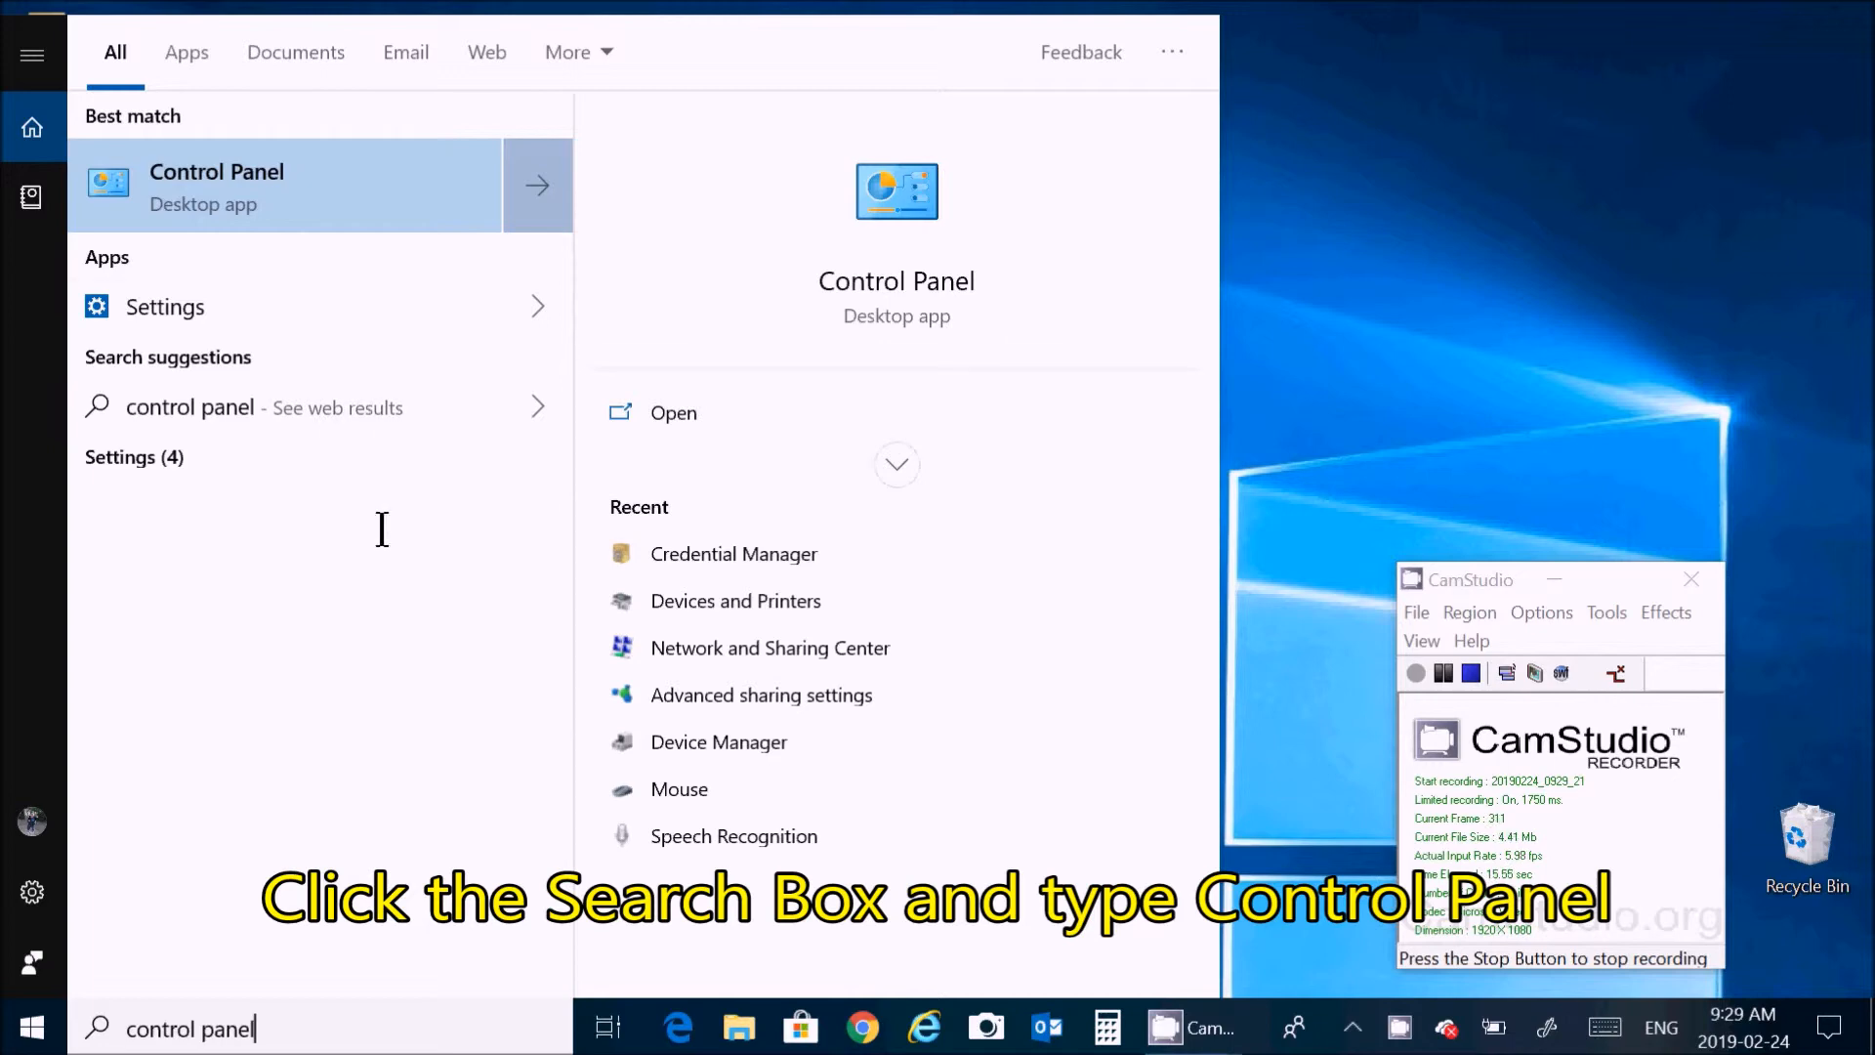
pyautogui.click(232, 181)
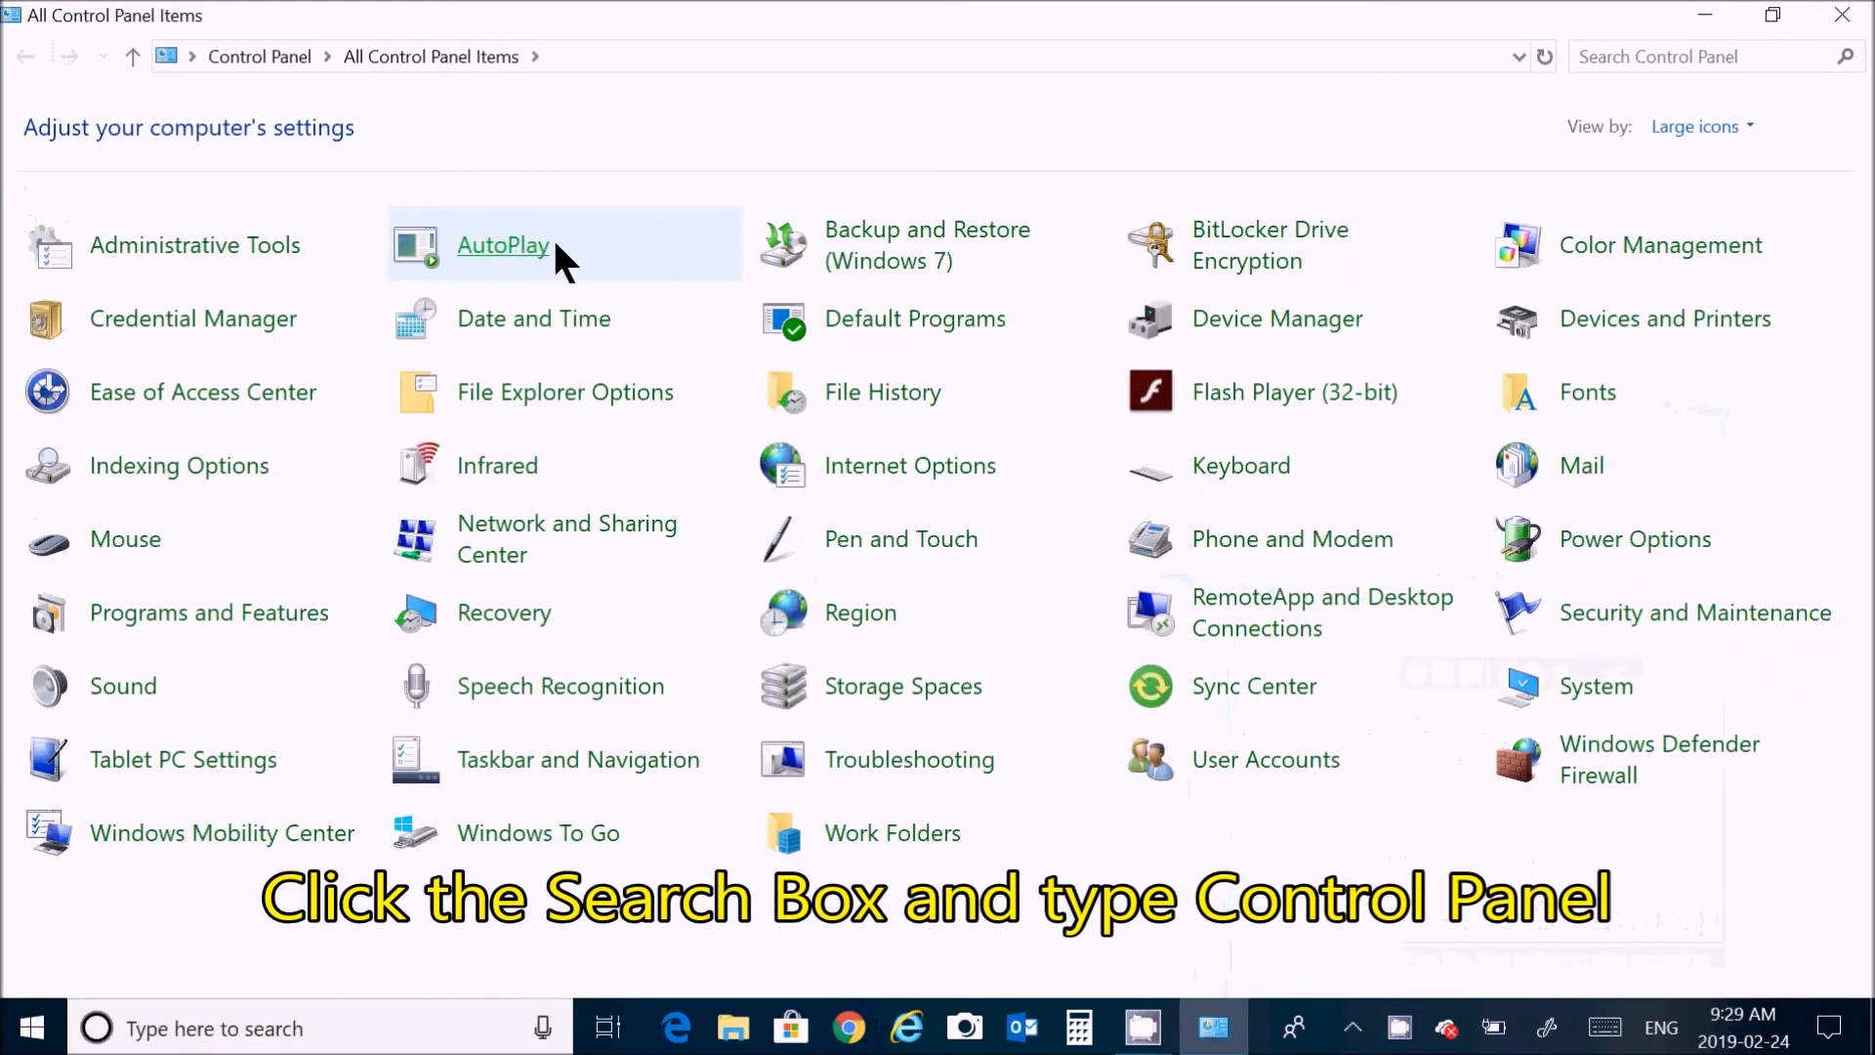
pyautogui.click(1604, 322)
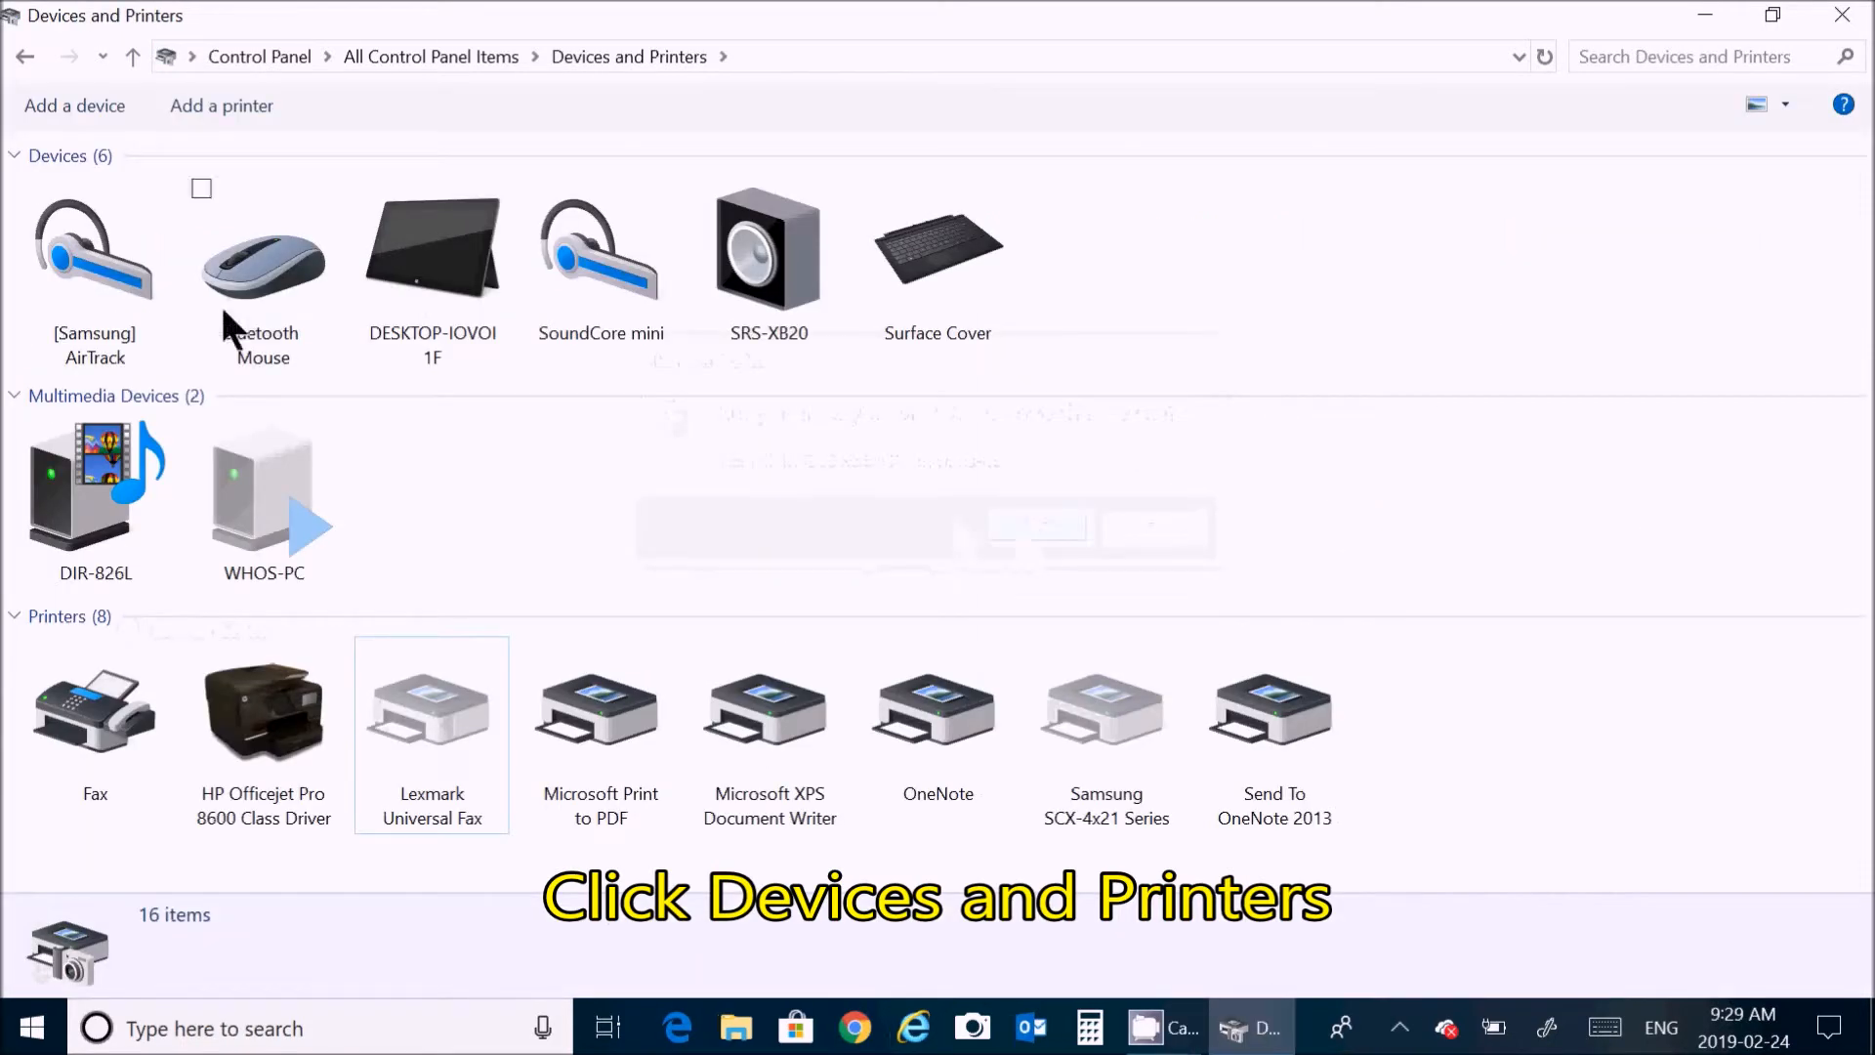
# Step: Start adding an unlisted printer, choosing to select a shared printer by name and browsing the network for it
pyautogui.click(216, 104)
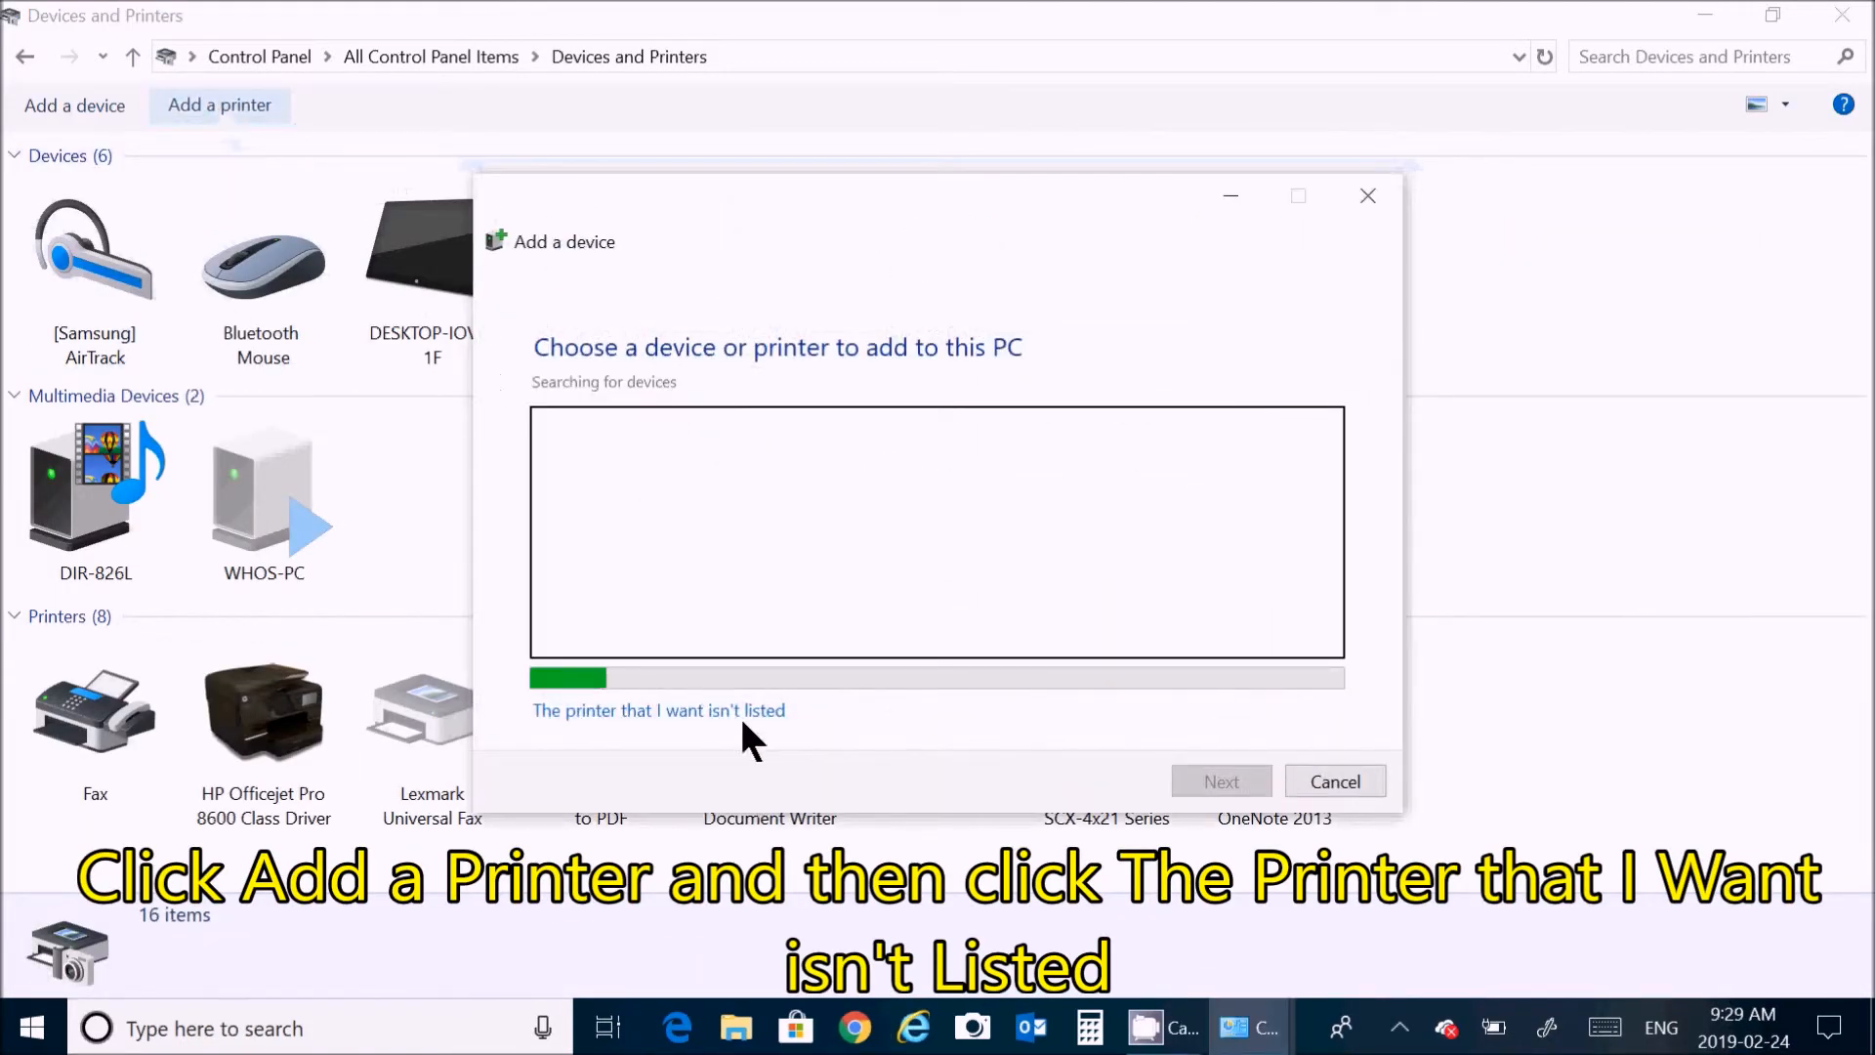
pyautogui.click(747, 710)
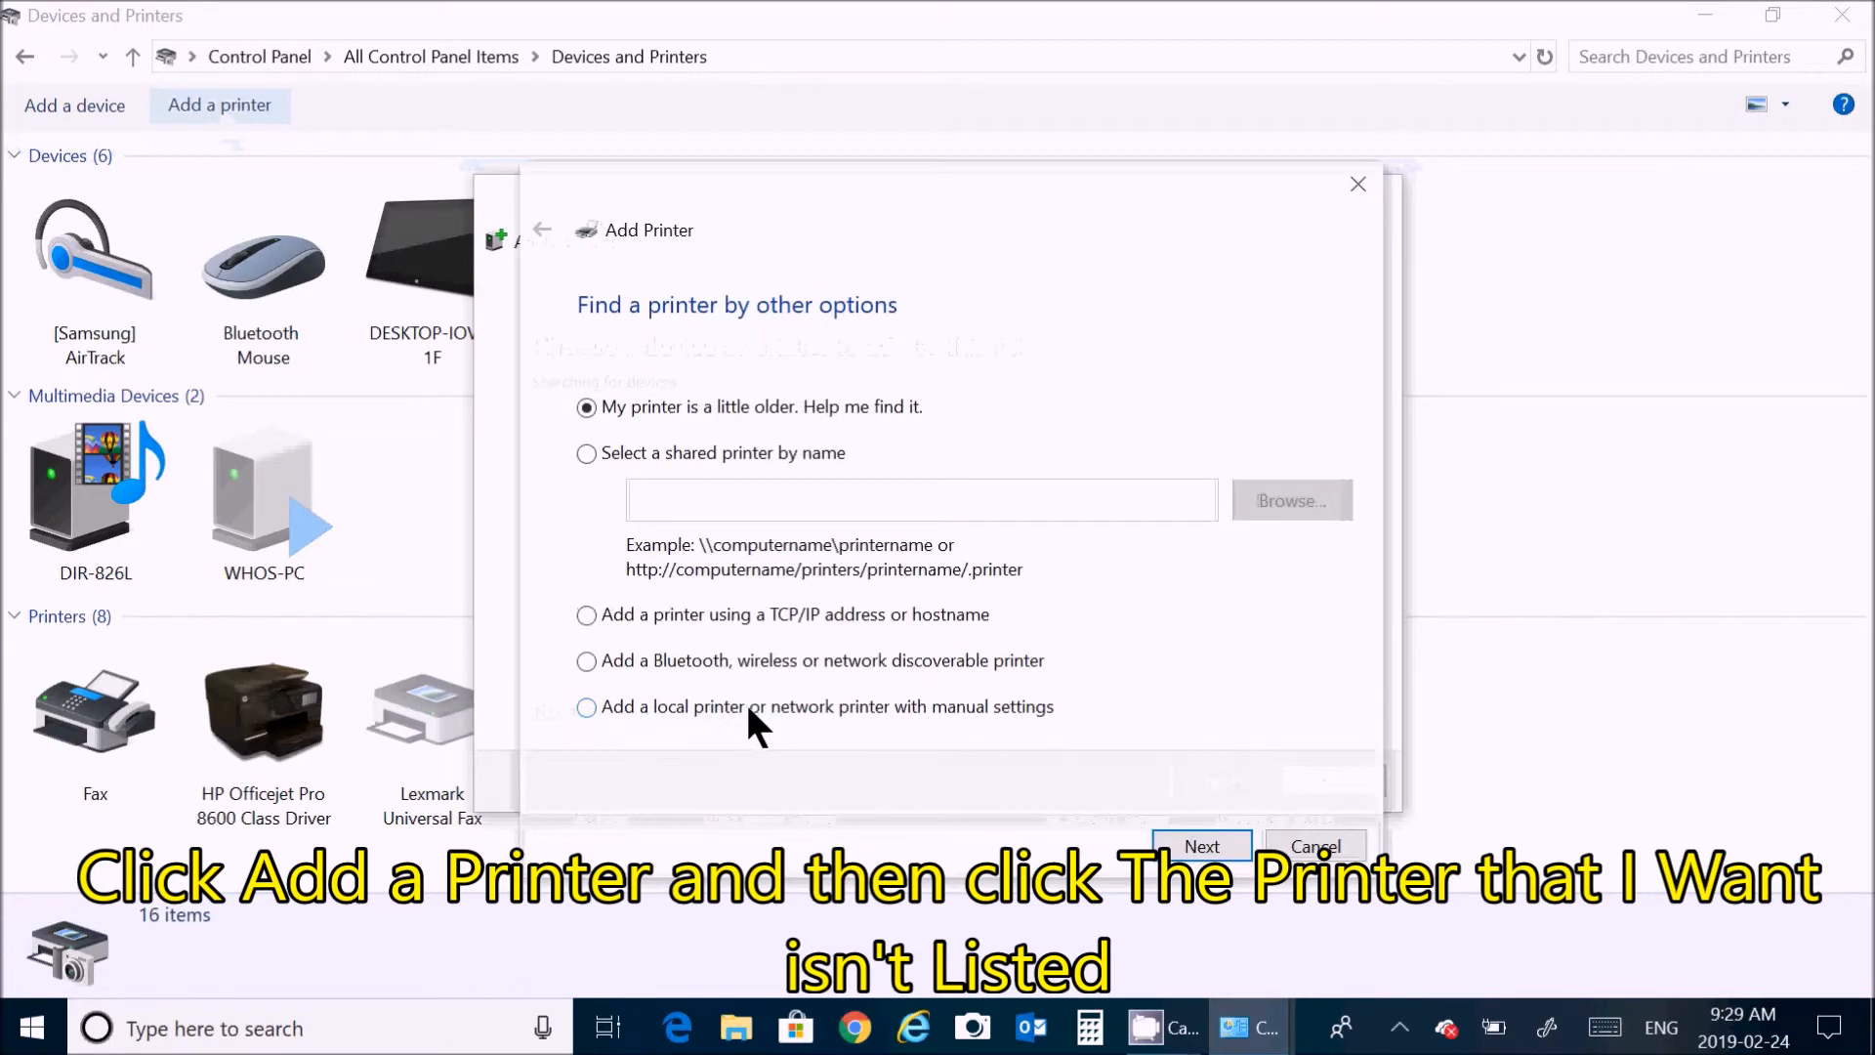
pyautogui.click(707, 457)
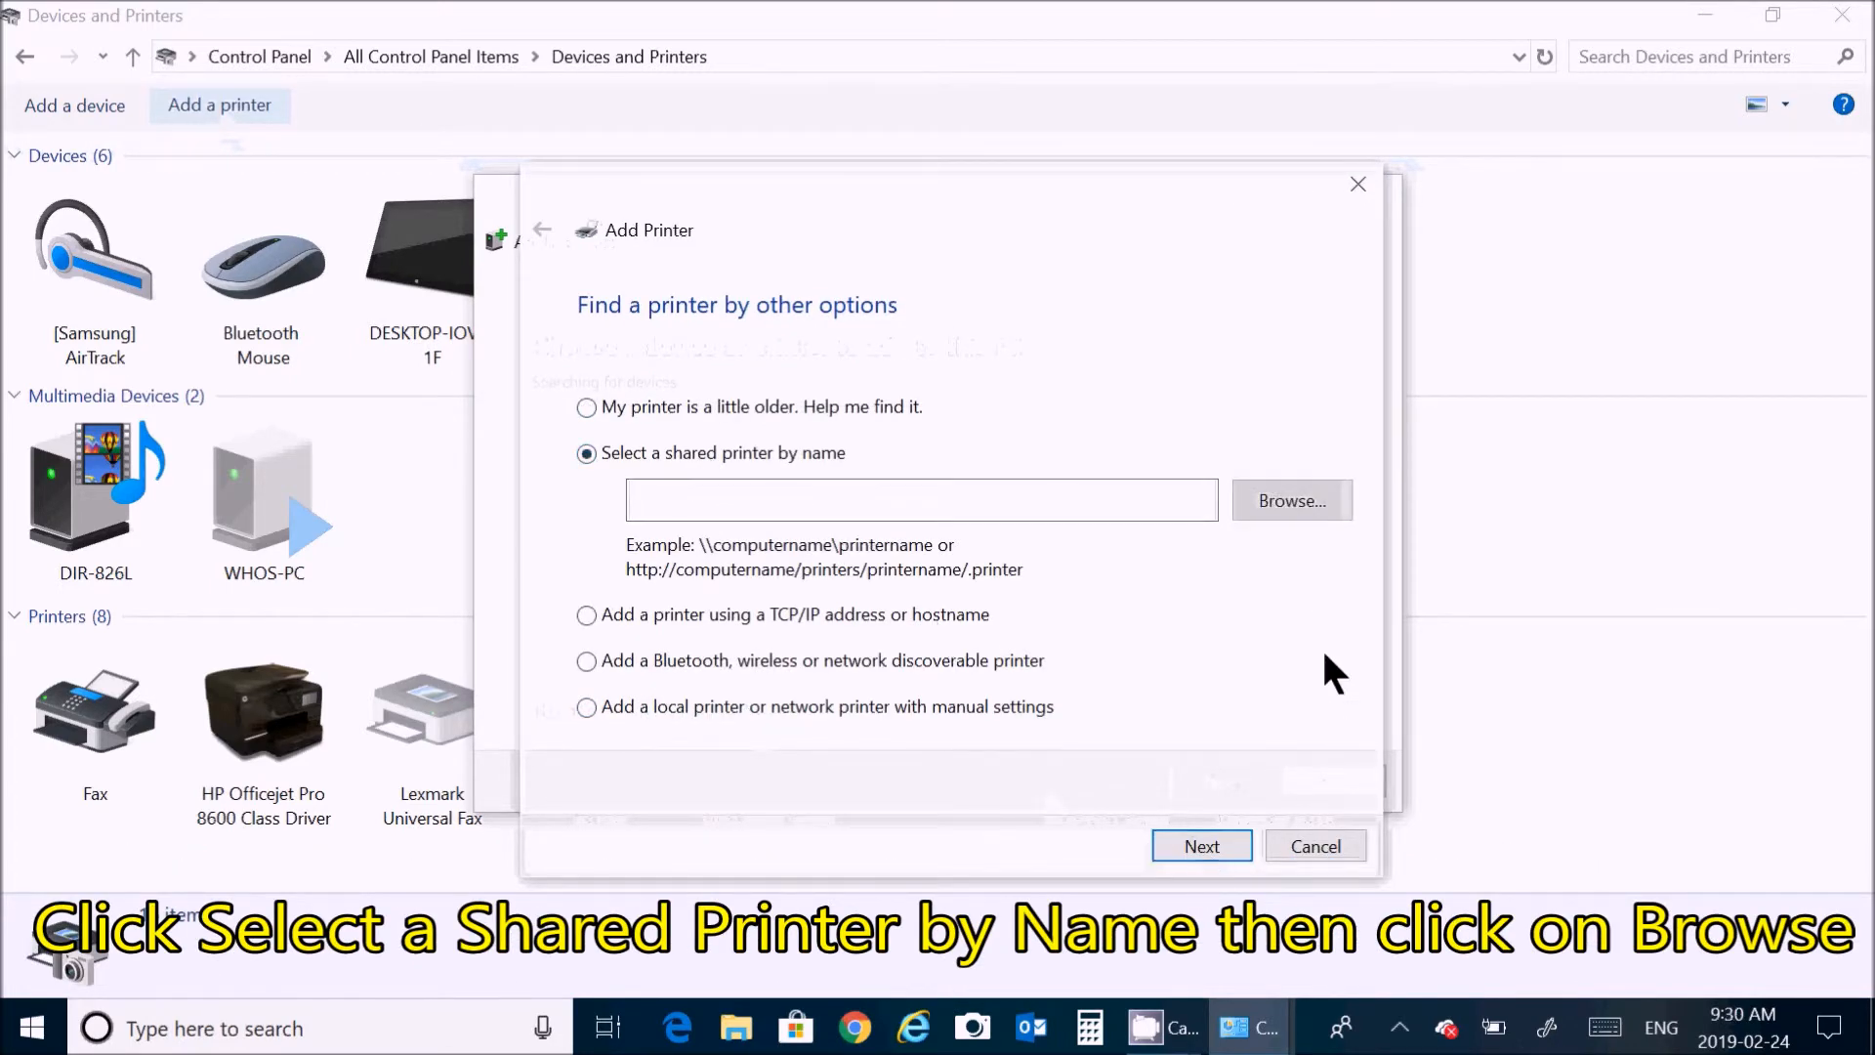
pyautogui.click(1300, 498)
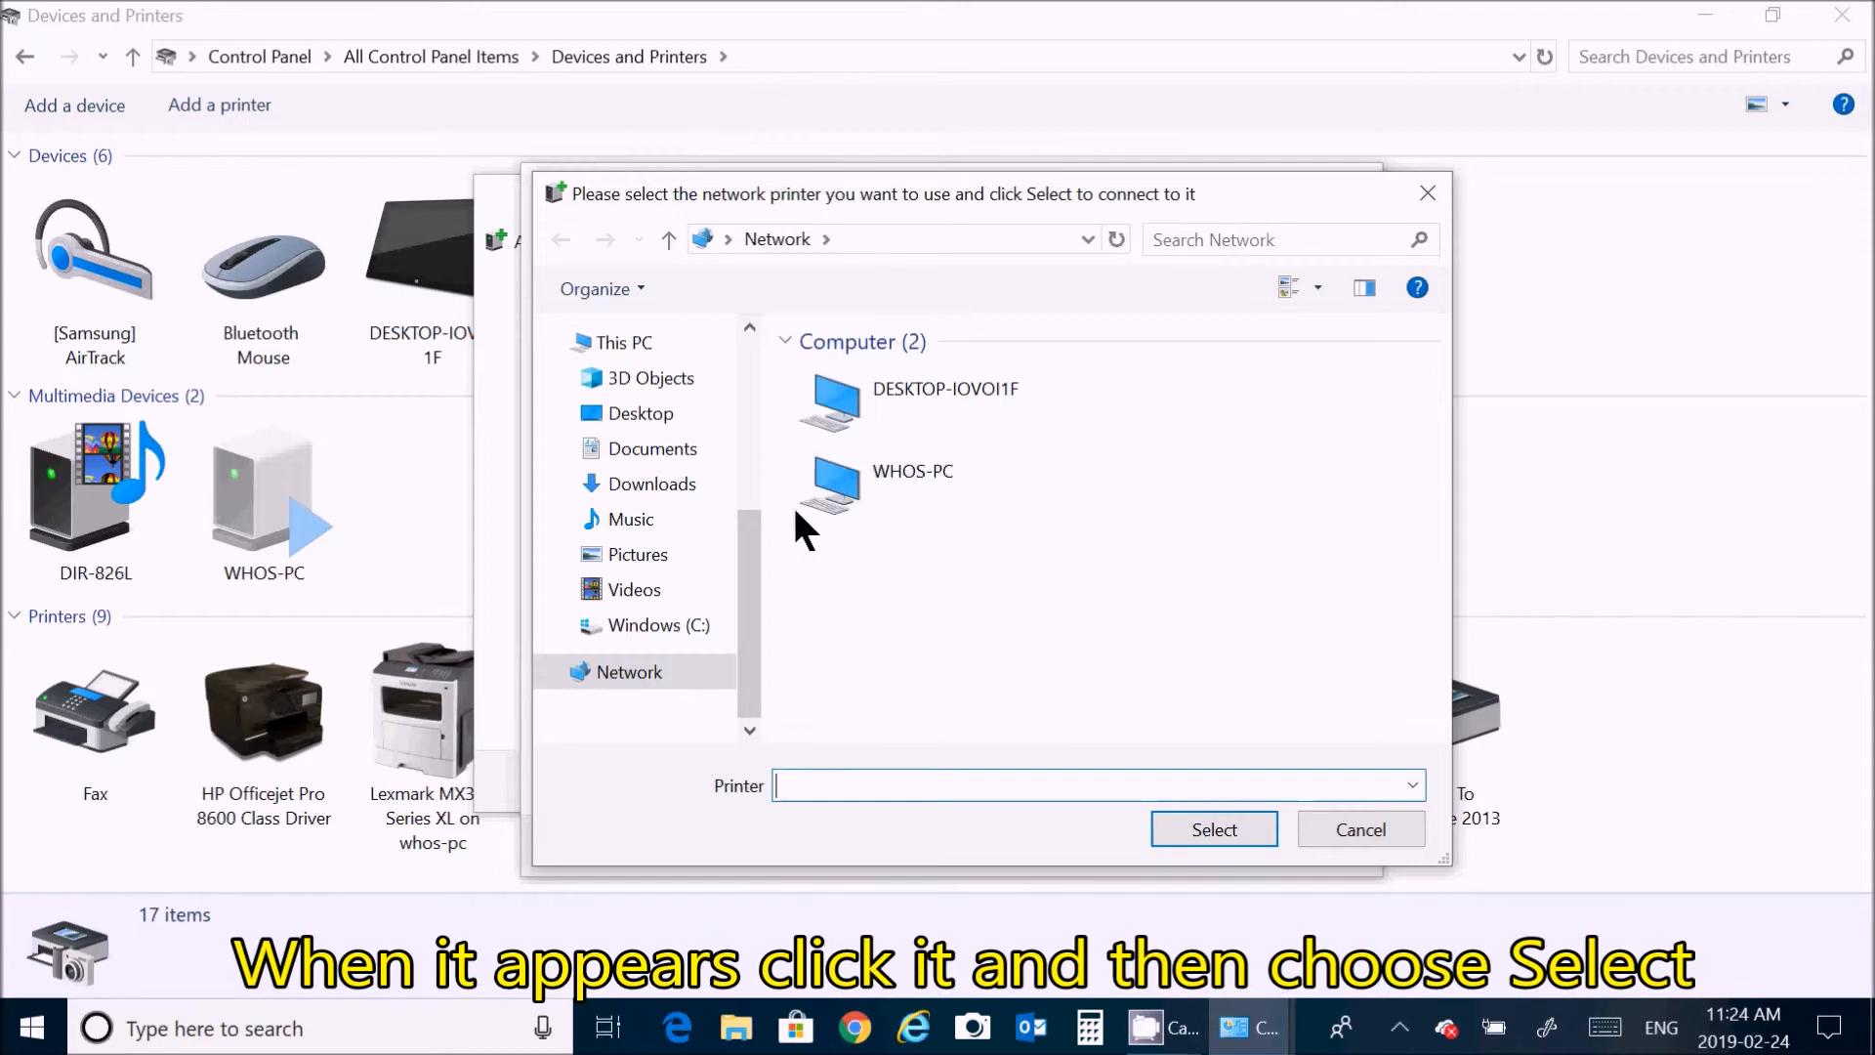
# Step: Connect to WHOS-PC with the user name print1 and the account password, remembering the credentials
pyautogui.click(848, 489)
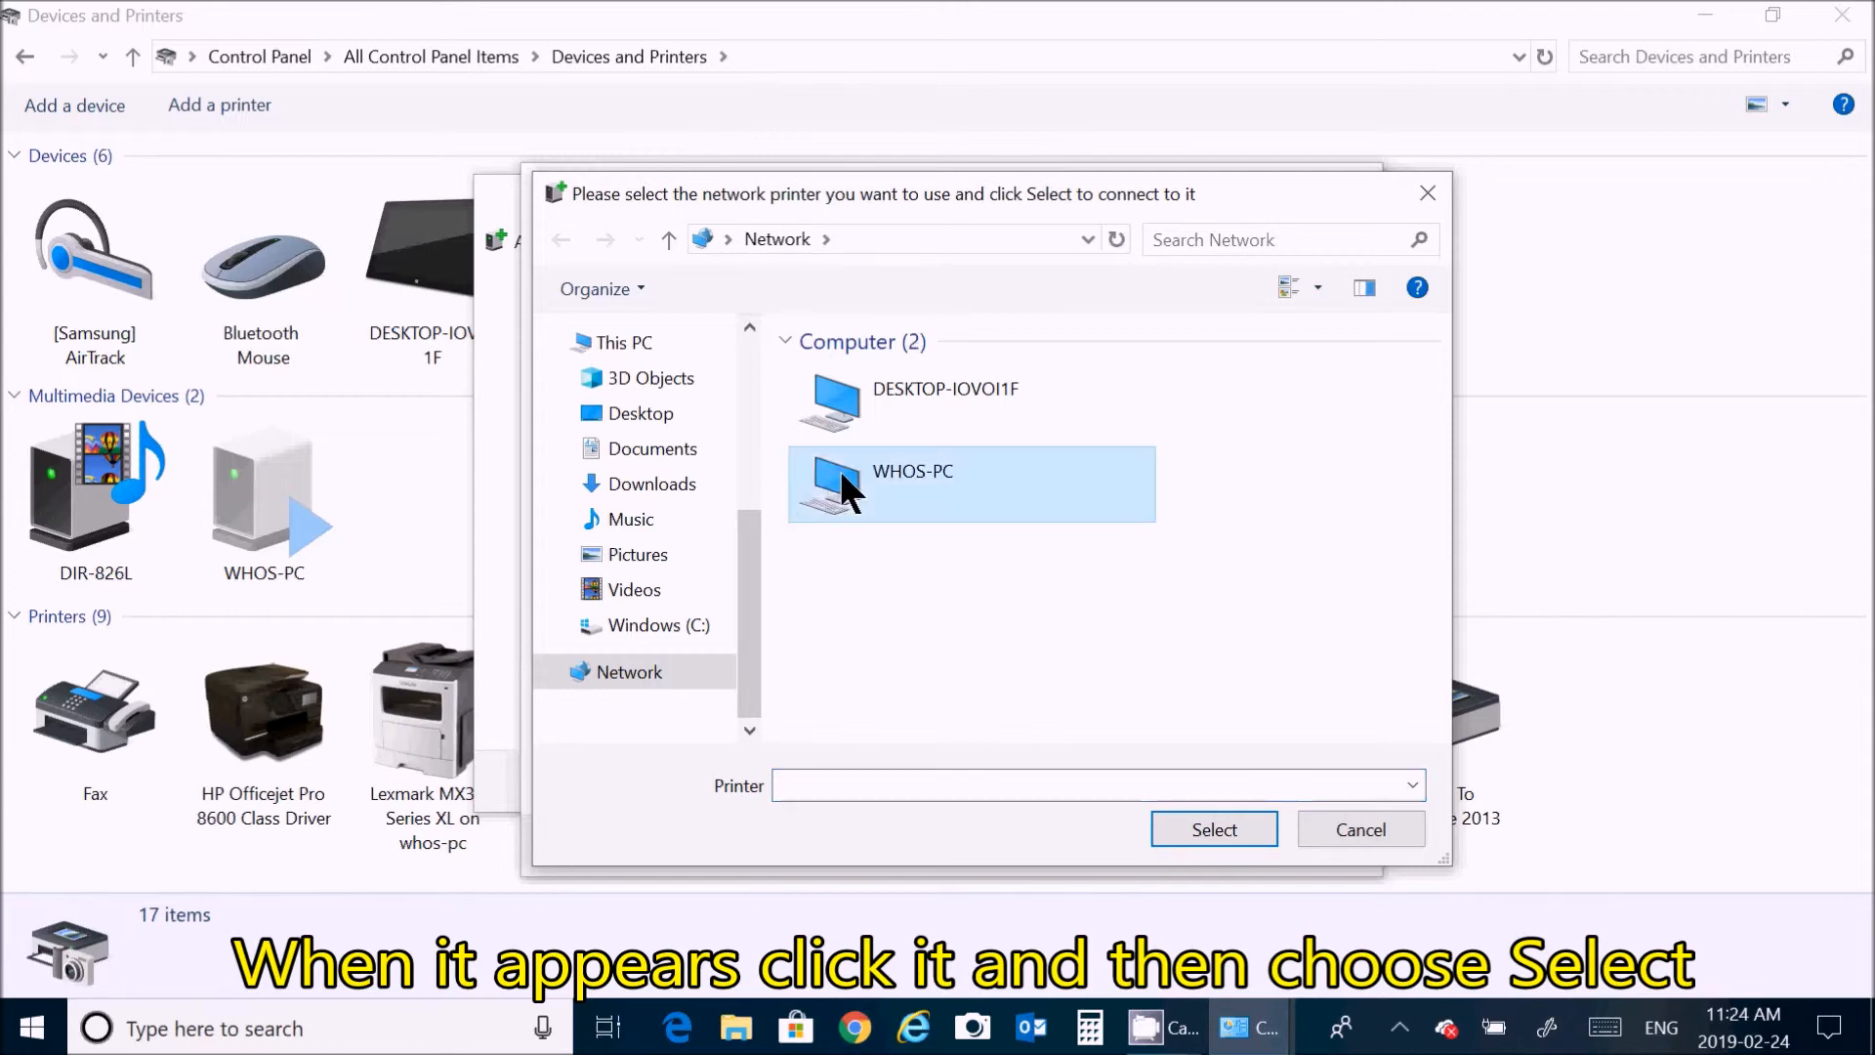
pyautogui.click(1207, 826)
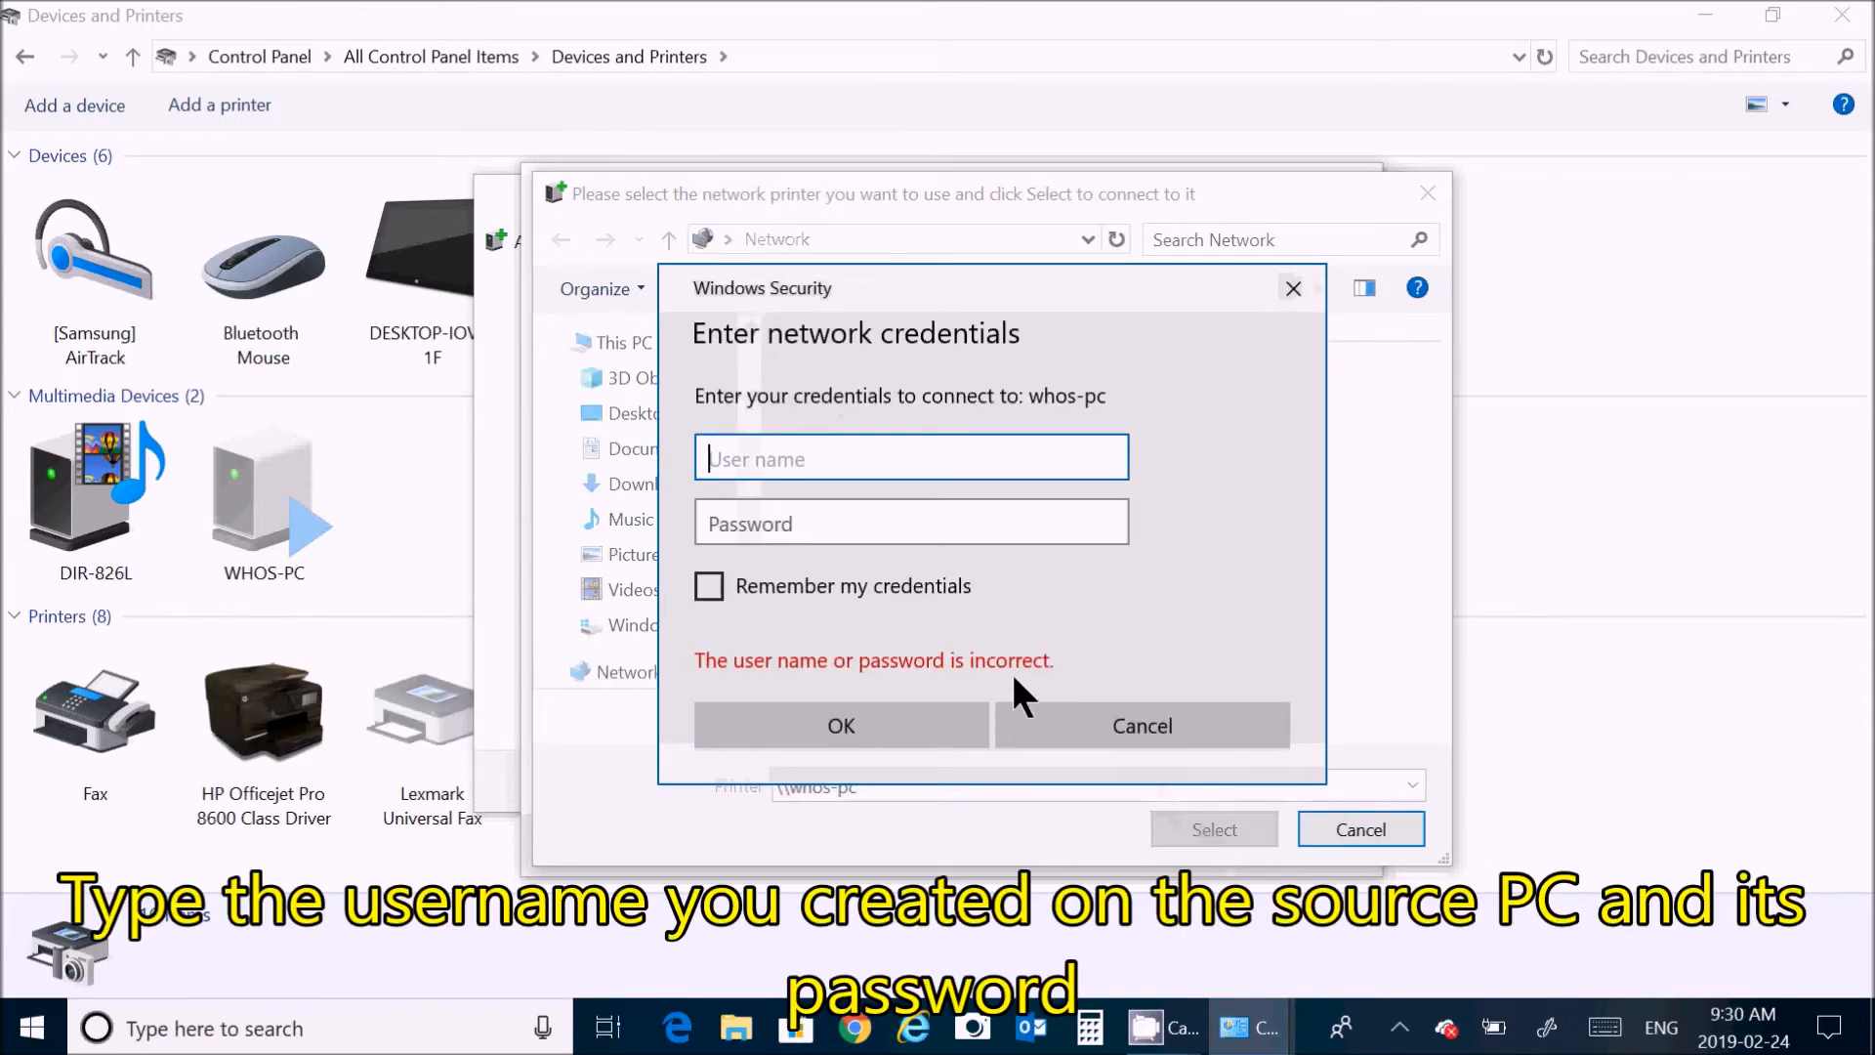
pyautogui.write('print1')
pyautogui.click(792, 527)
pyautogui.write('********')
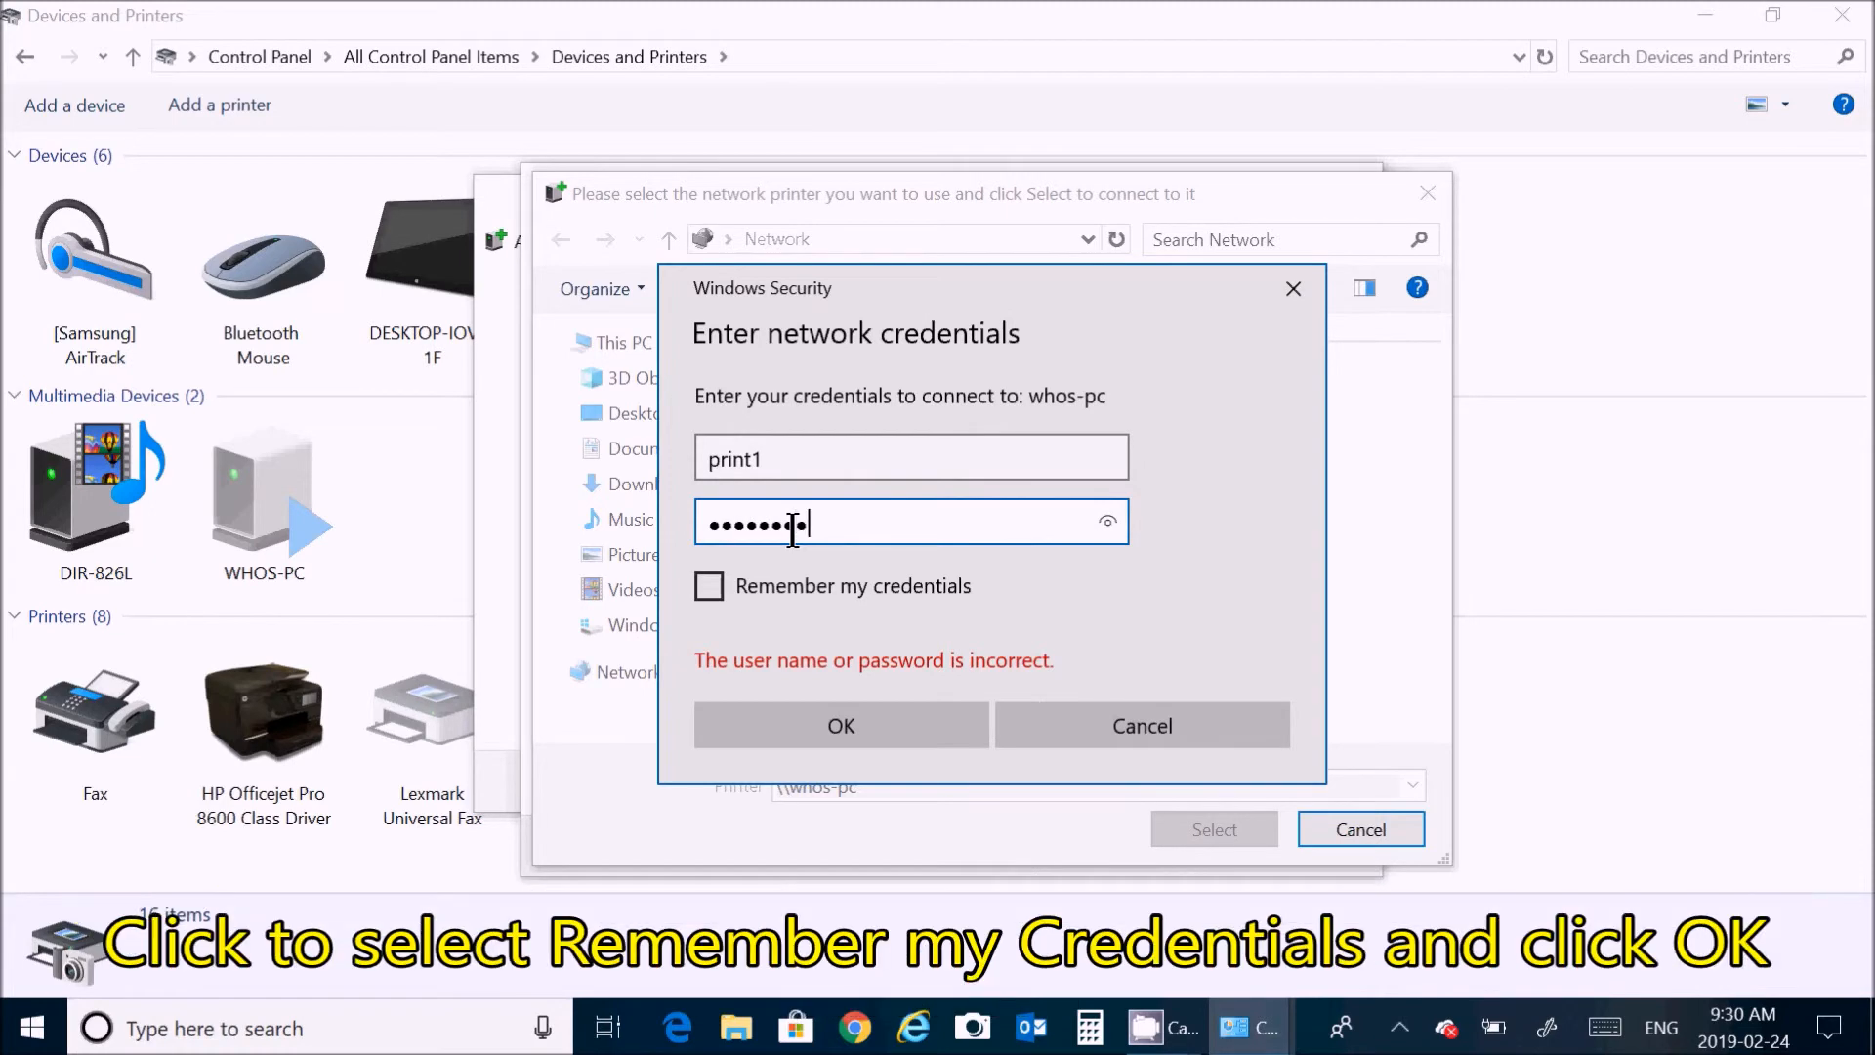
pyautogui.click(710, 586)
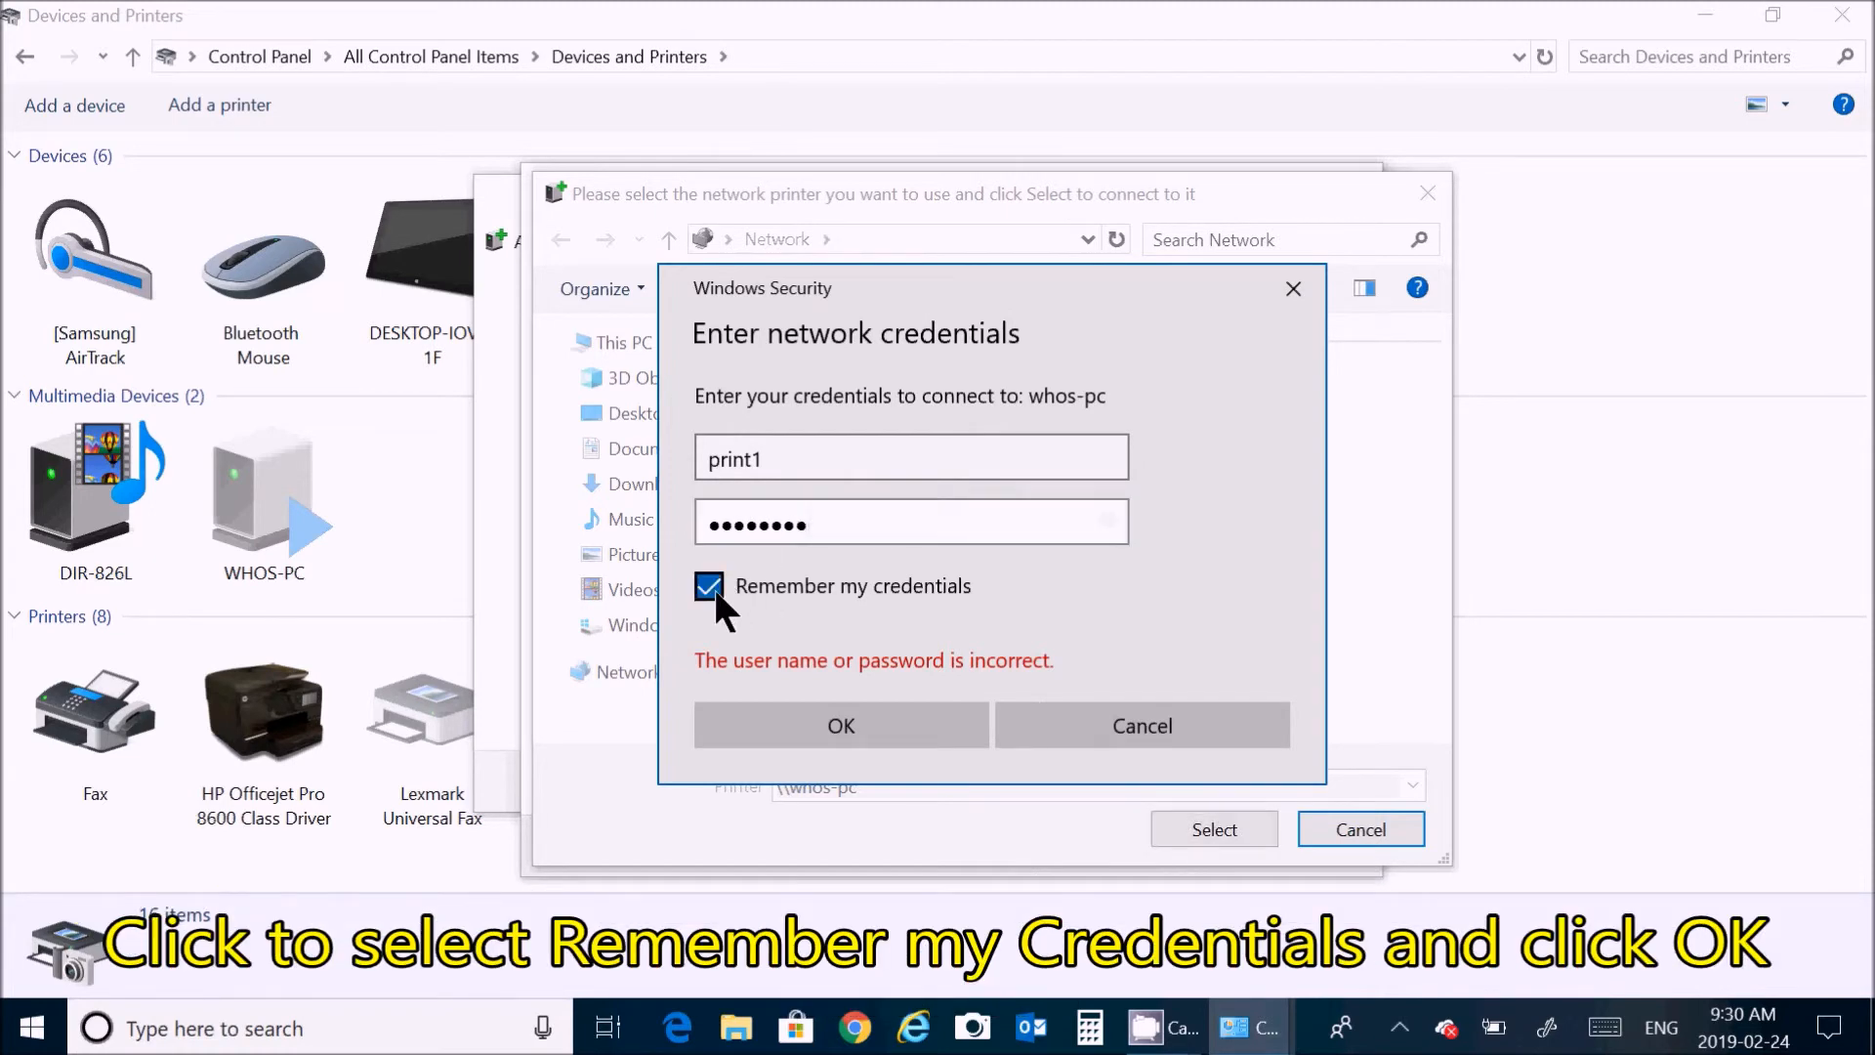
pyautogui.click(841, 729)
# Step: Add the shared Lexmark printer from whos-pc, print a test page, and finish the printer setup
pyautogui.click(835, 361)
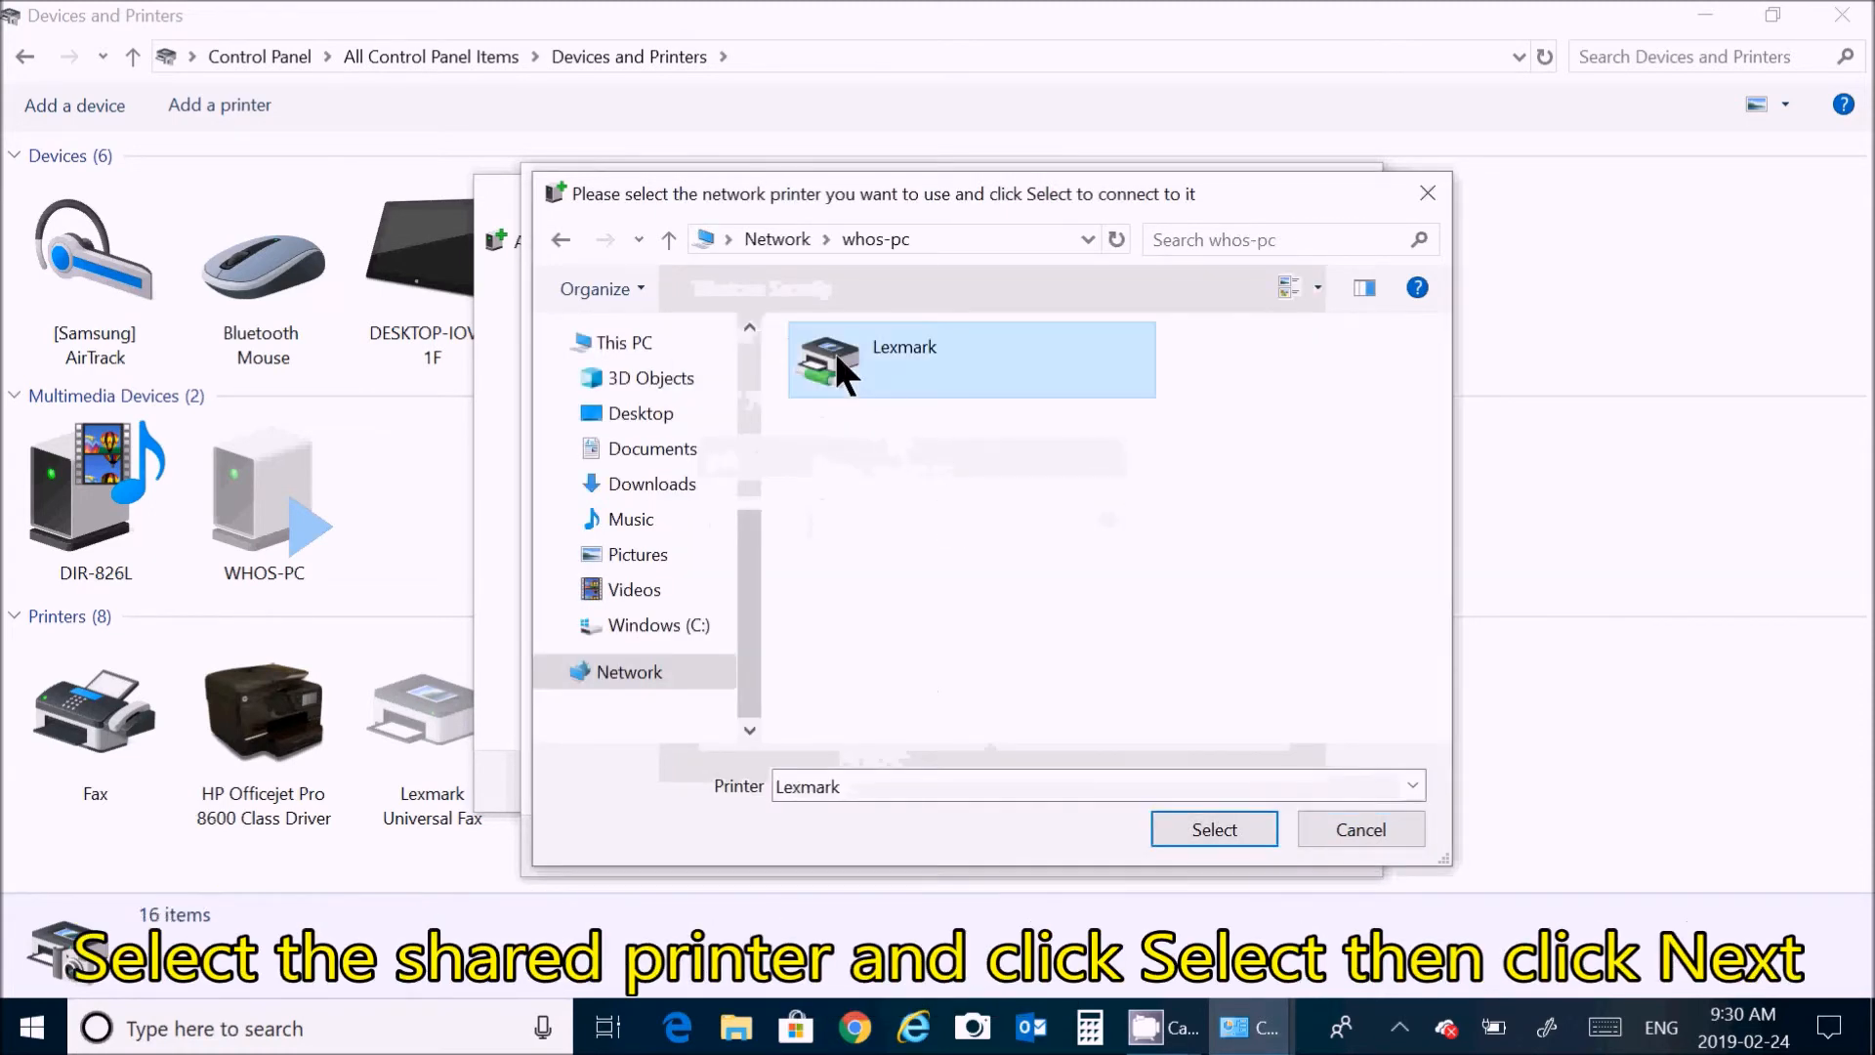
pyautogui.click(1213, 829)
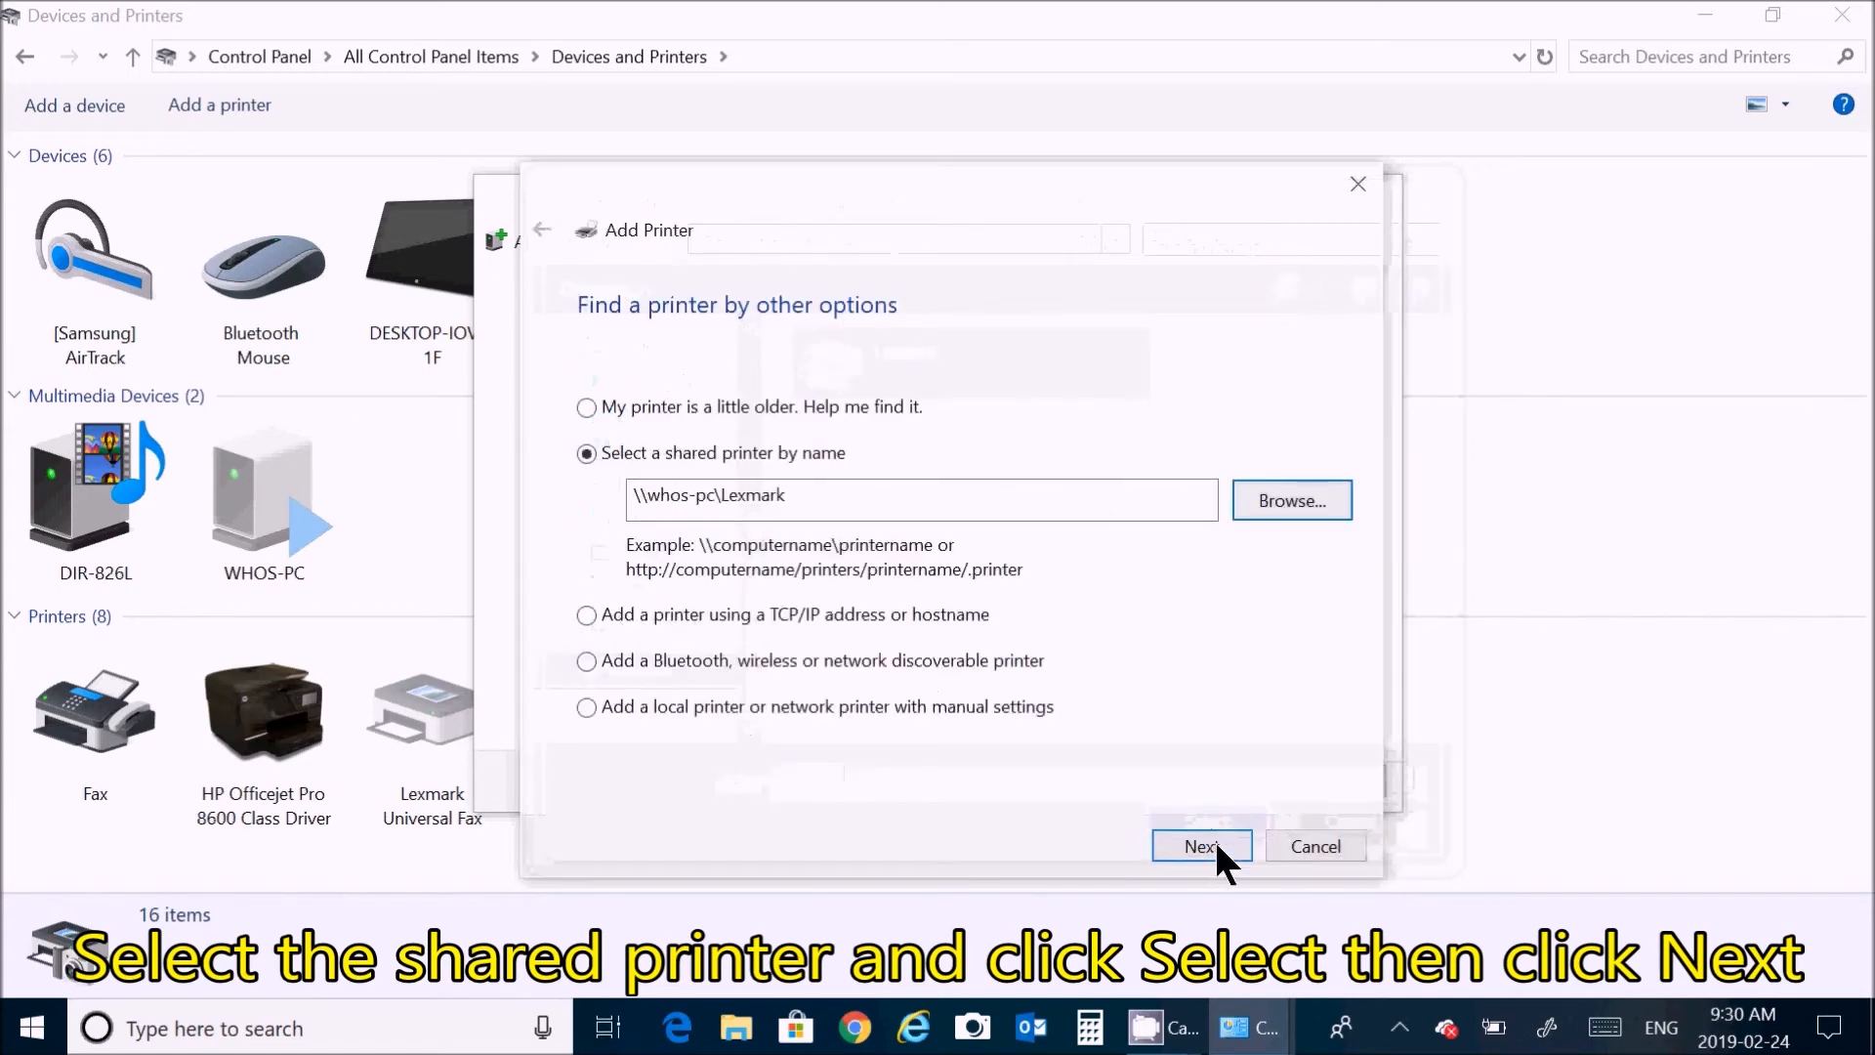
pyautogui.click(1203, 846)
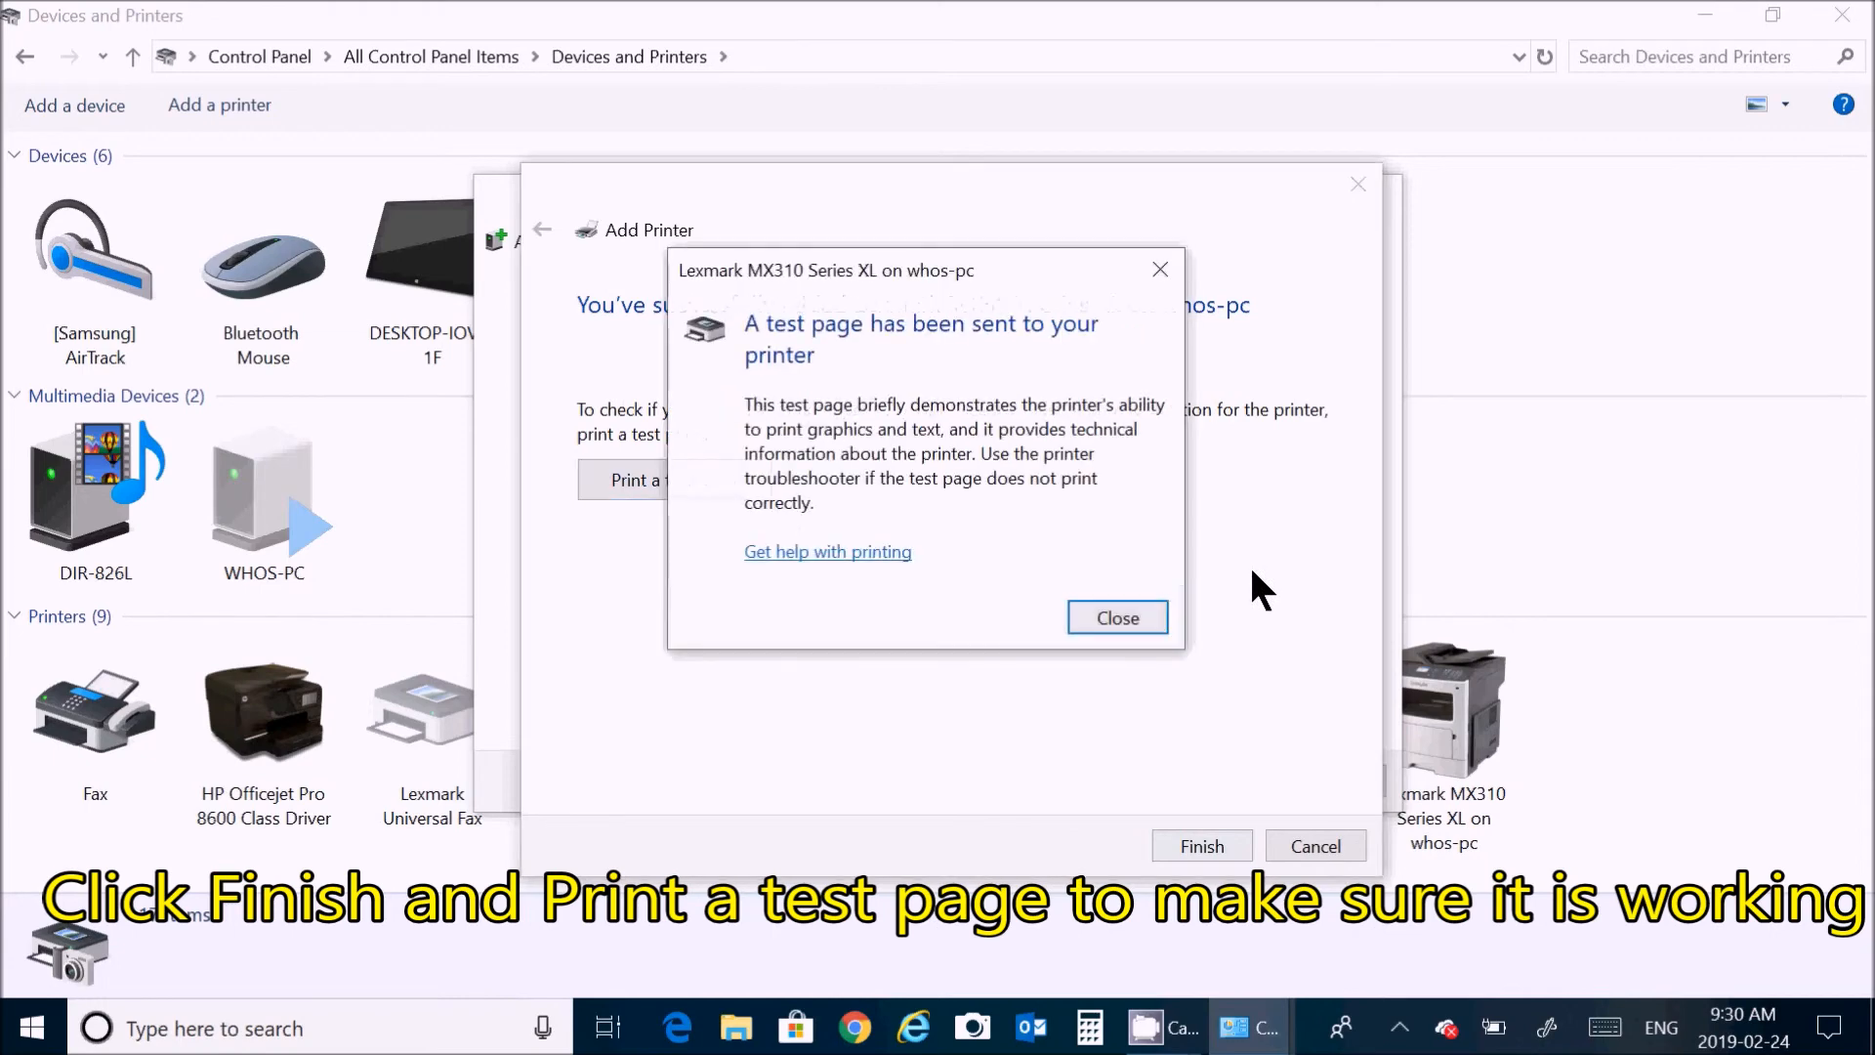
pyautogui.click(1118, 618)
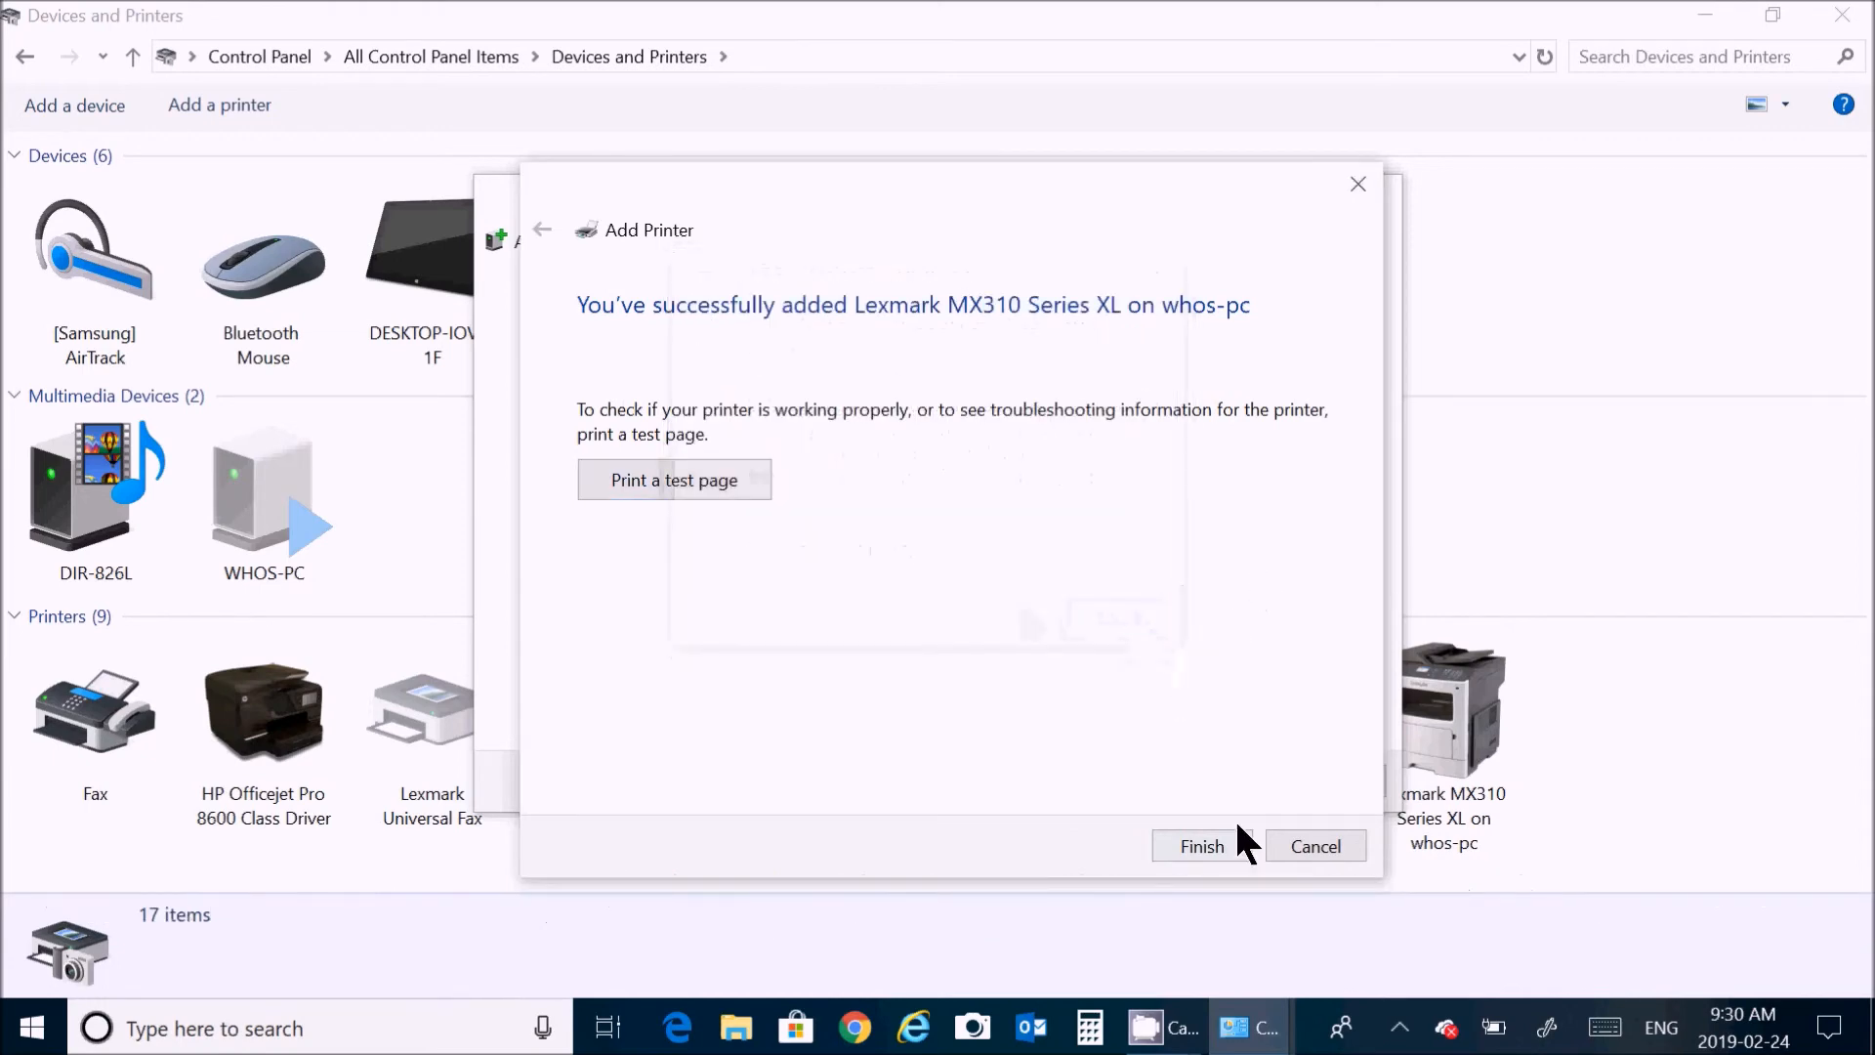
pyautogui.click(1211, 848)
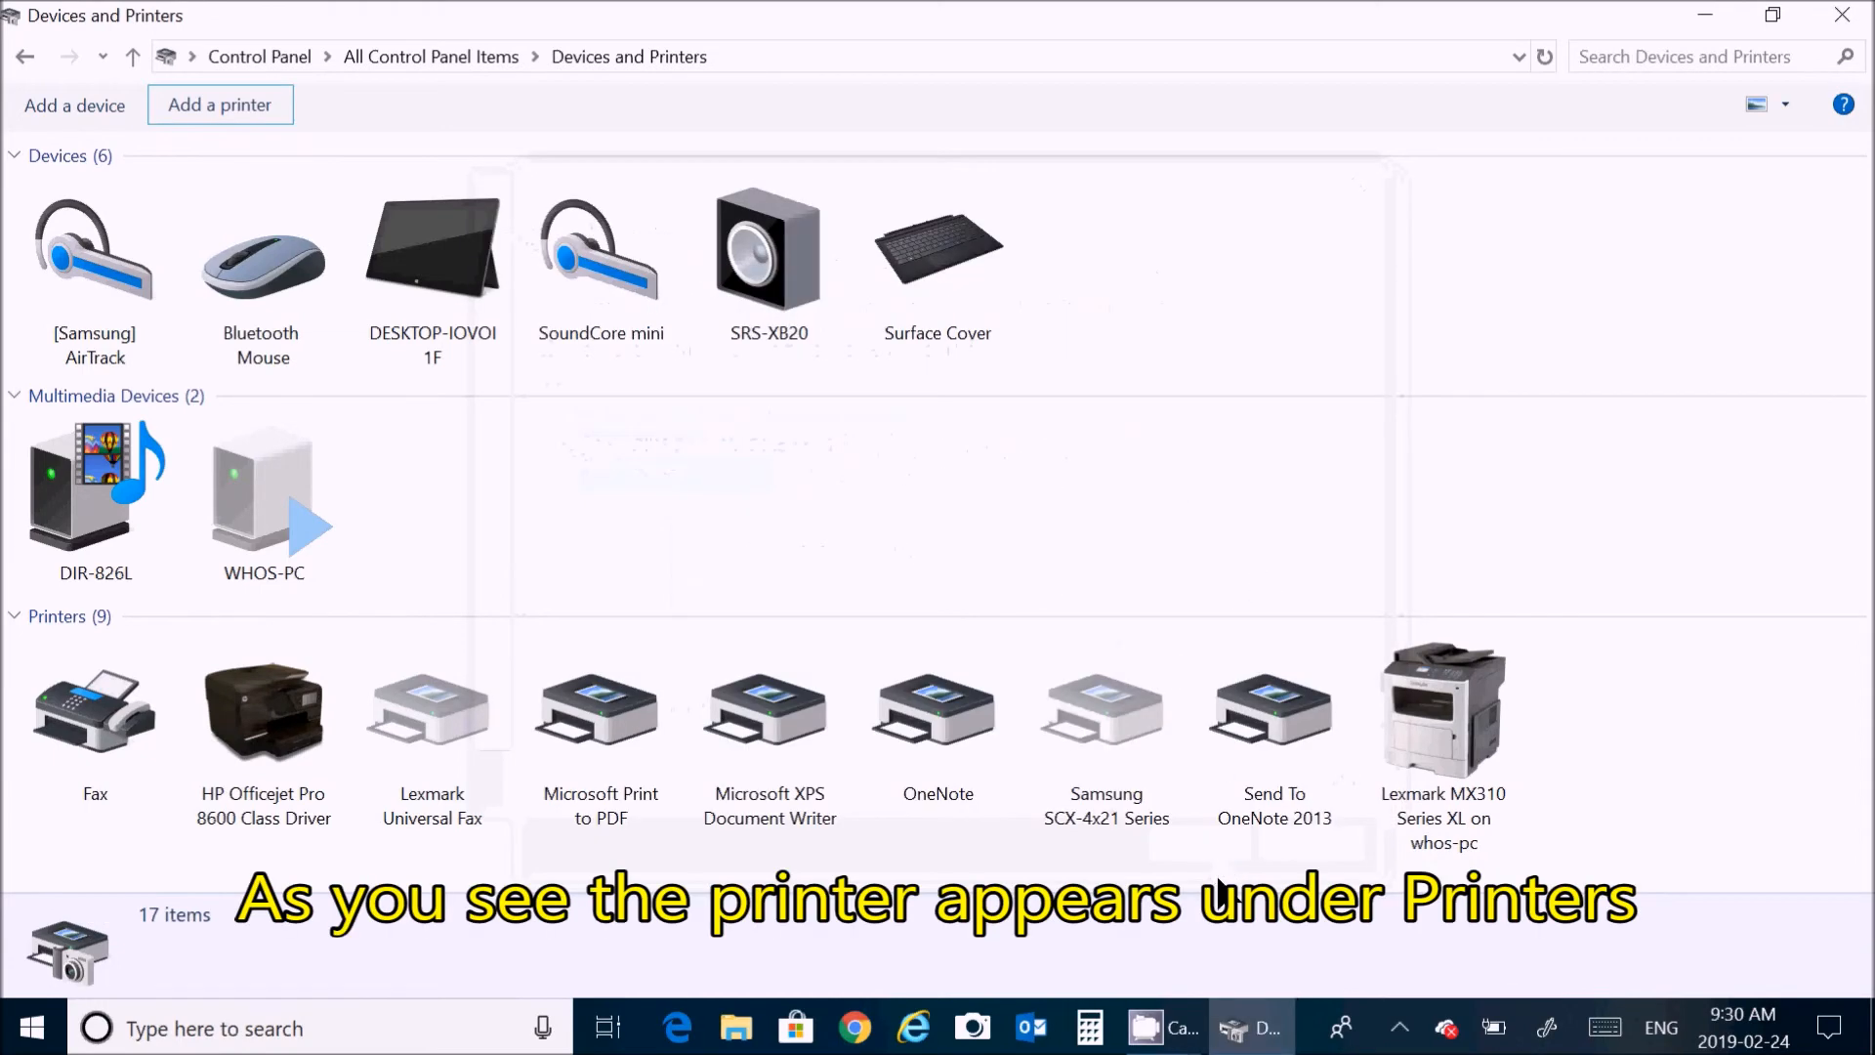
# Step: View the printer properties of the Lexmark MX310 Series XL on whos-pc and close them
pyautogui.rightClick(1463, 713)
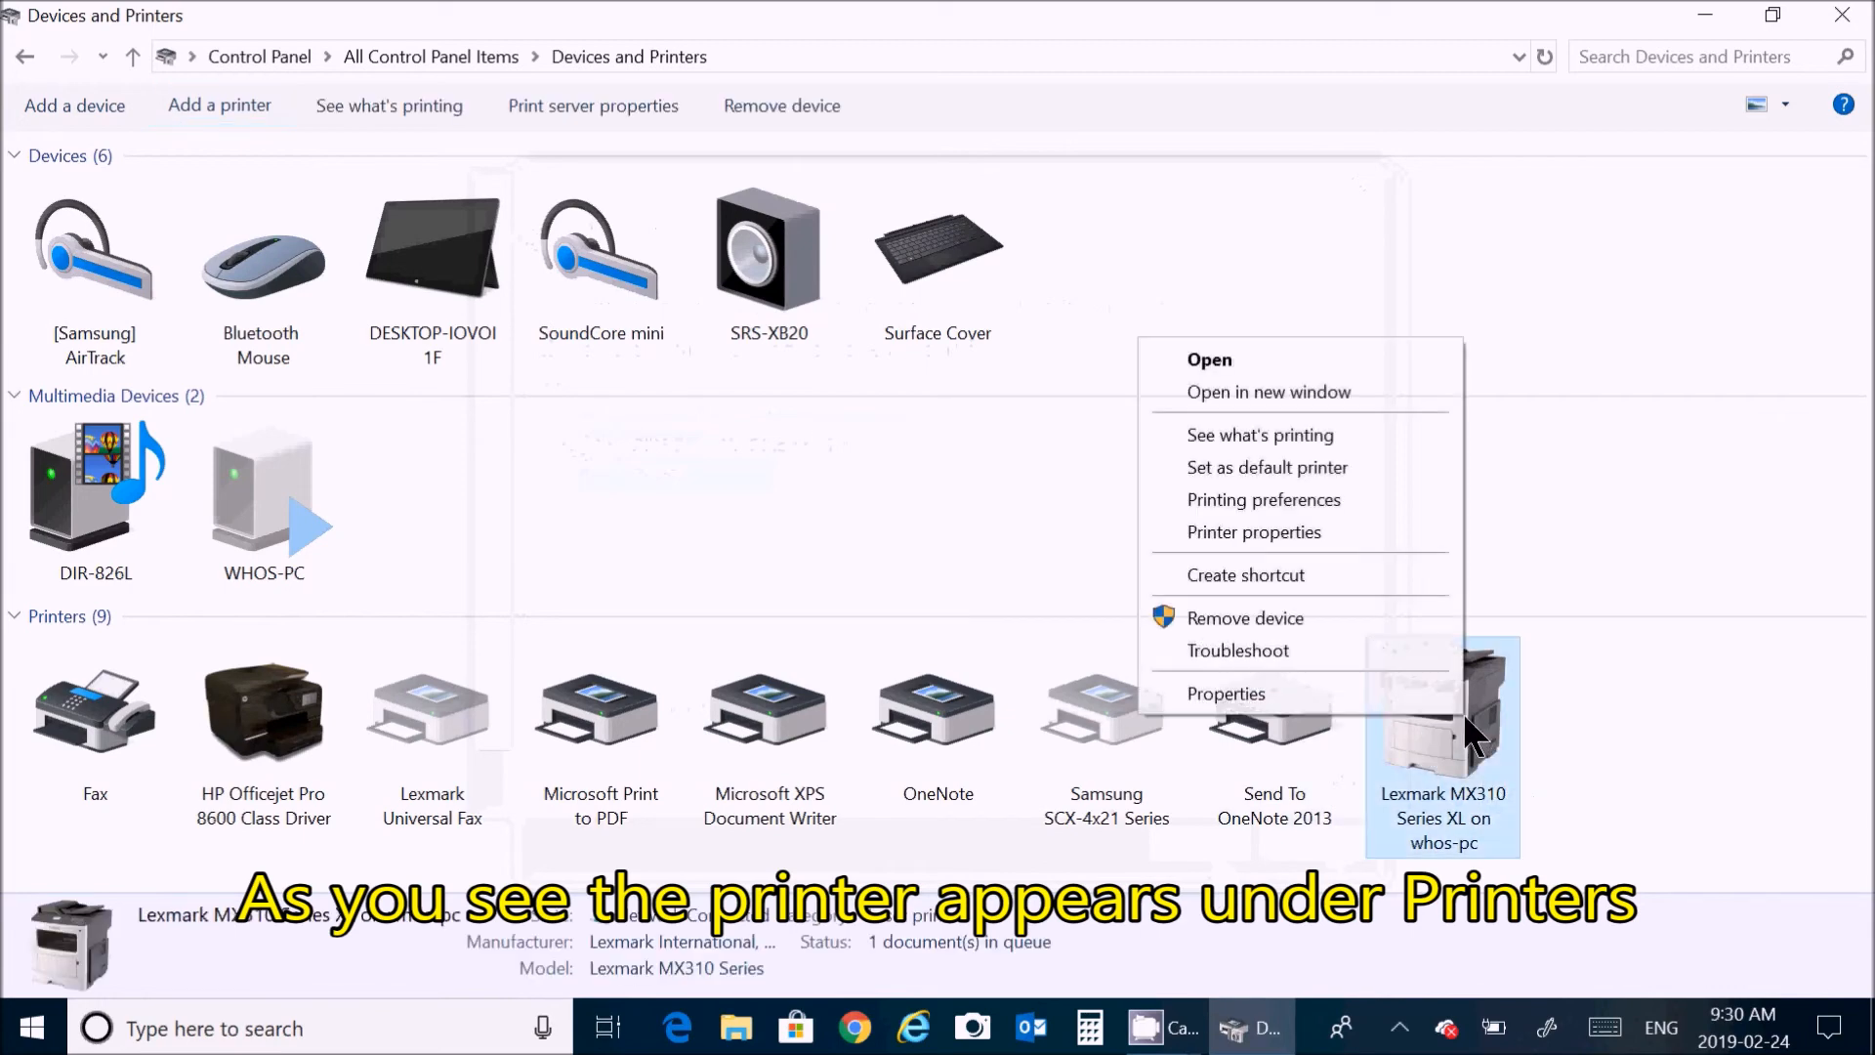
pyautogui.click(1279, 532)
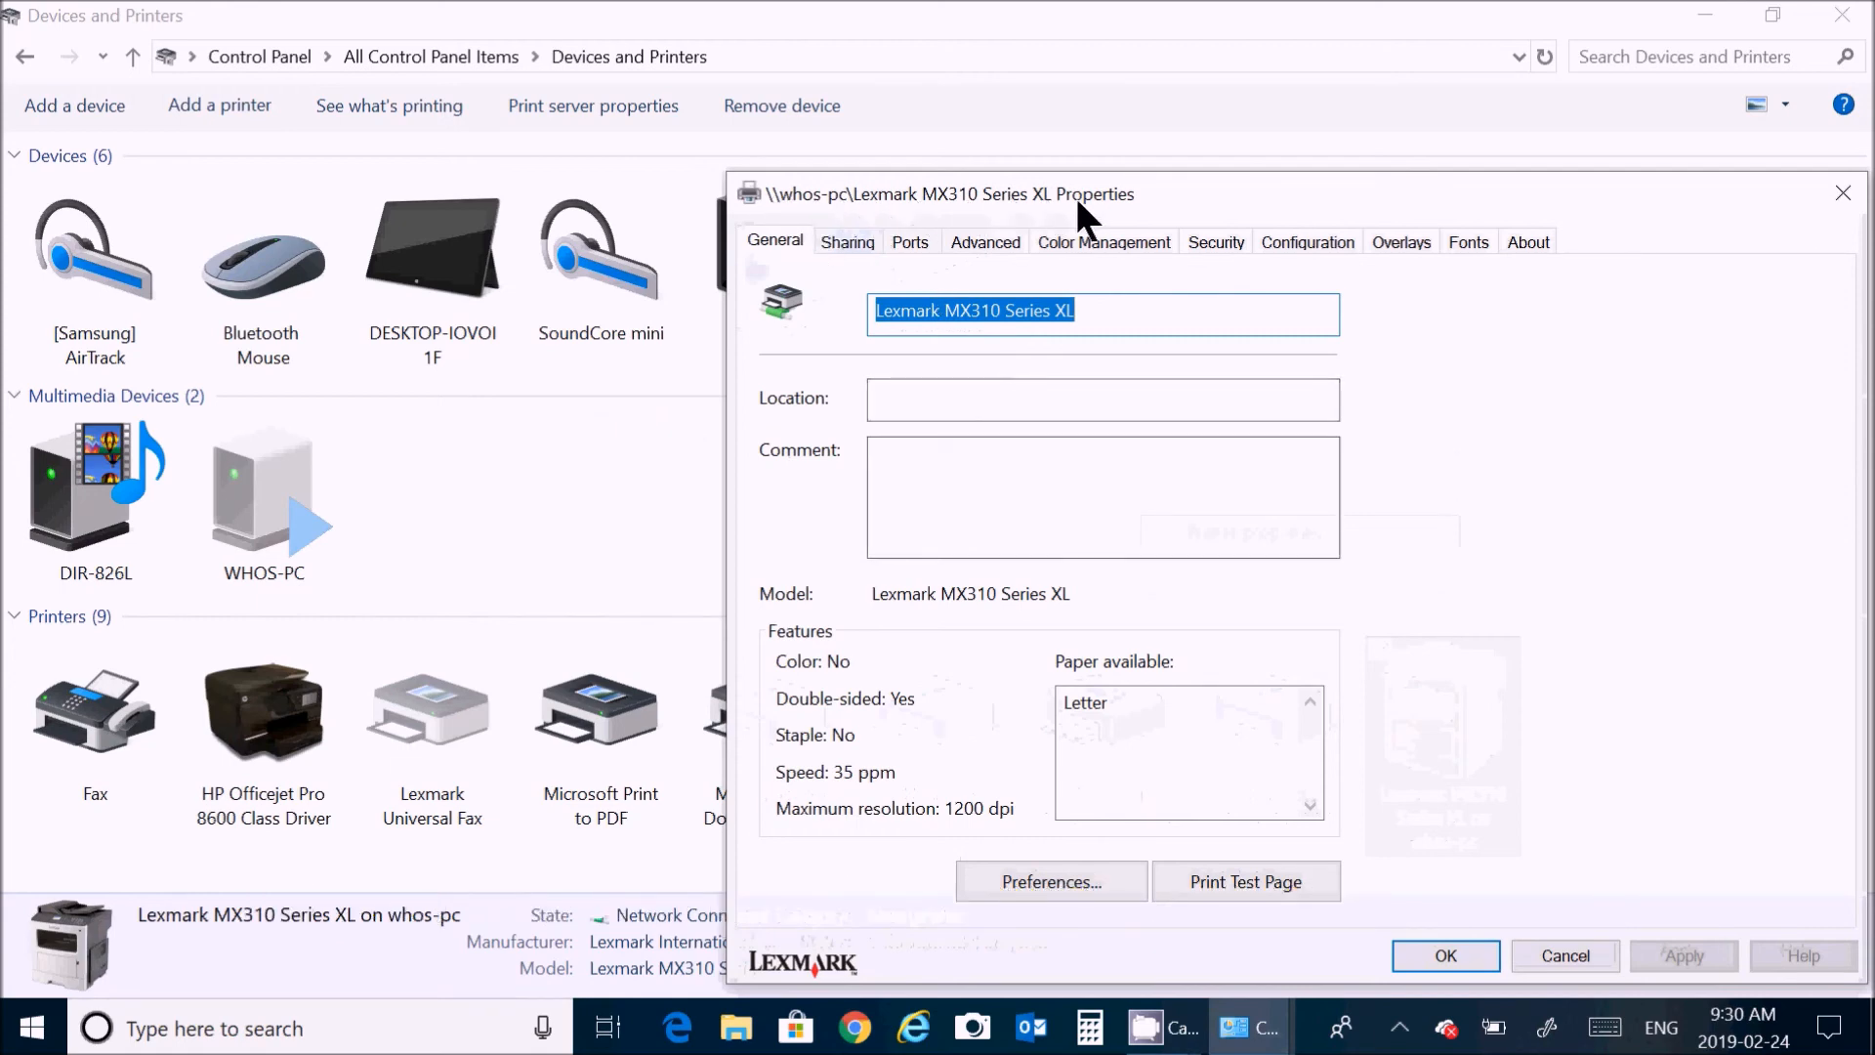
pyautogui.click(1446, 955)
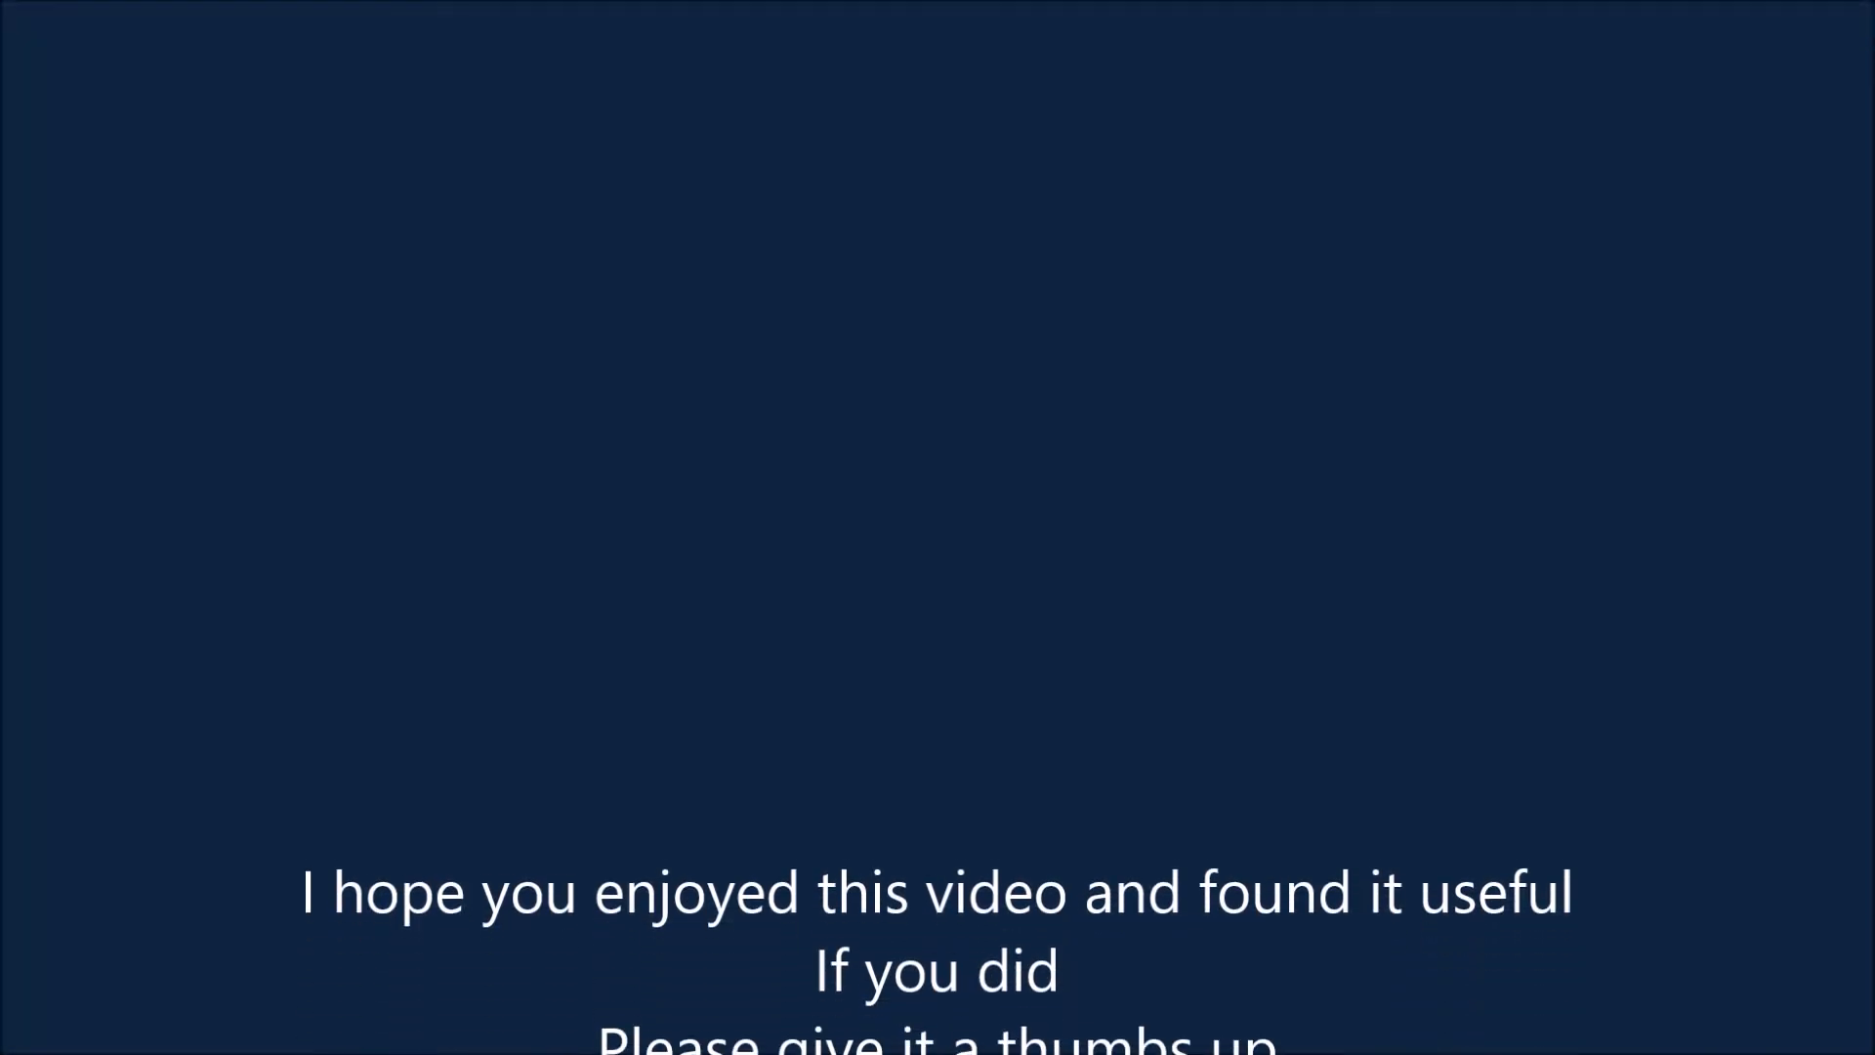